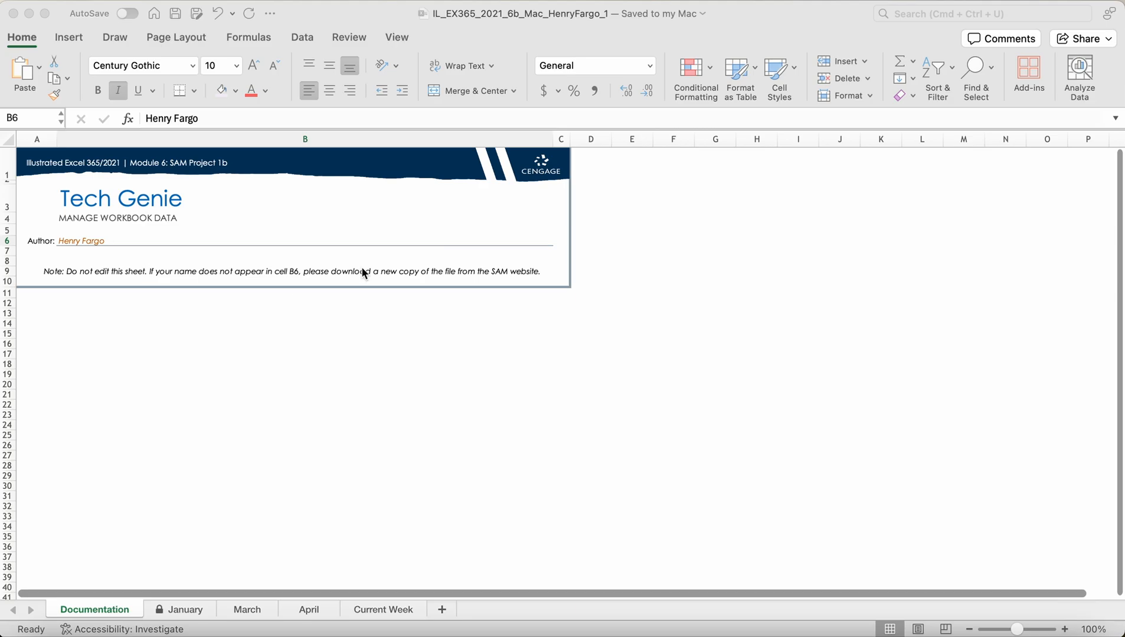
# Step: Change the workbook name's trailing 1 to 2 in the title bar, then open the January sheet
pyautogui.click(591, 39)
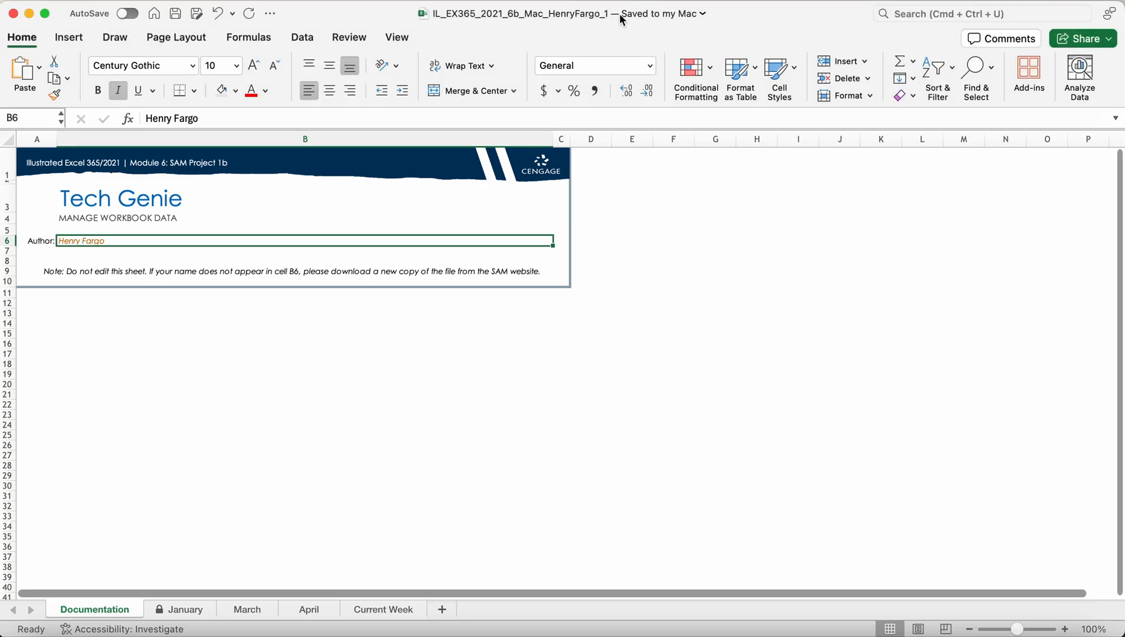
pyautogui.click(610, 13)
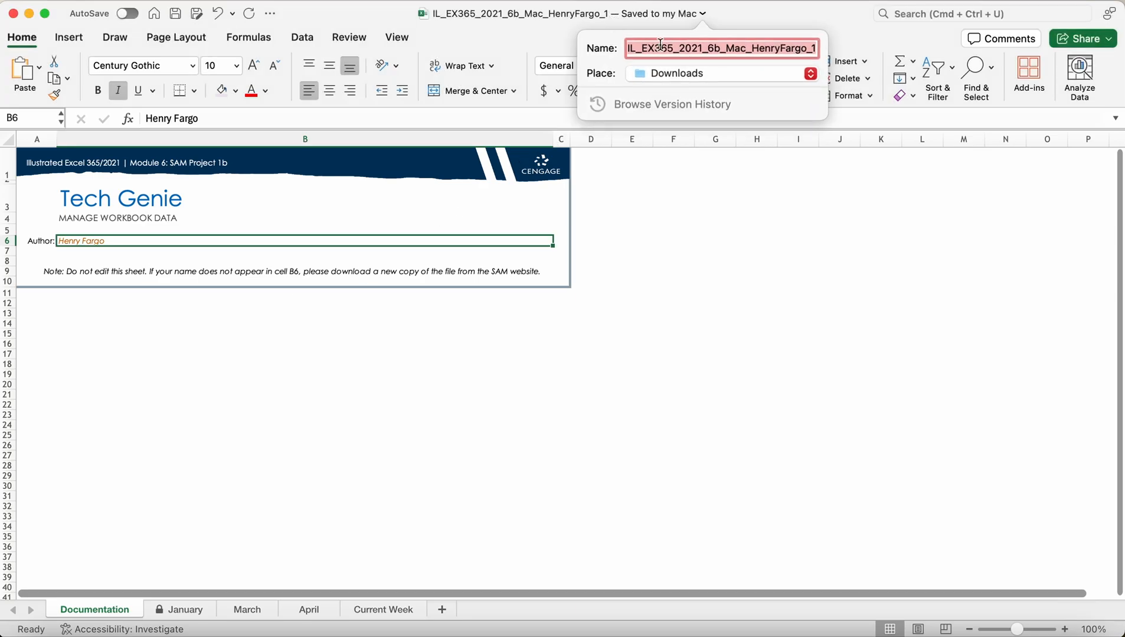
pyautogui.click(817, 52)
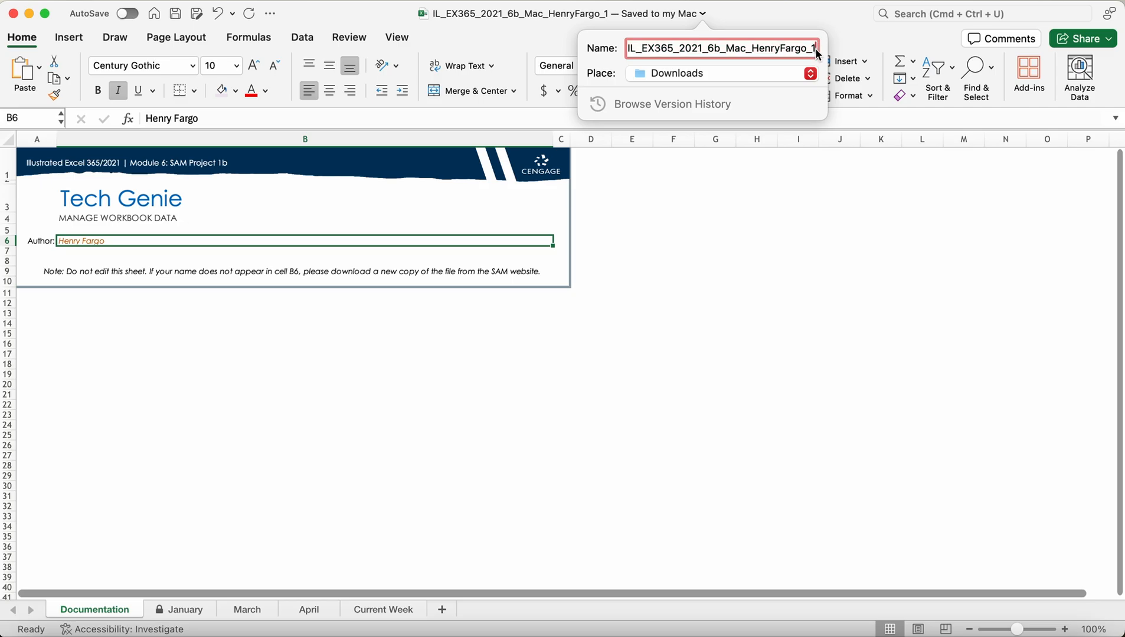
pyautogui.press('BackSpace')
pyautogui.write('2')
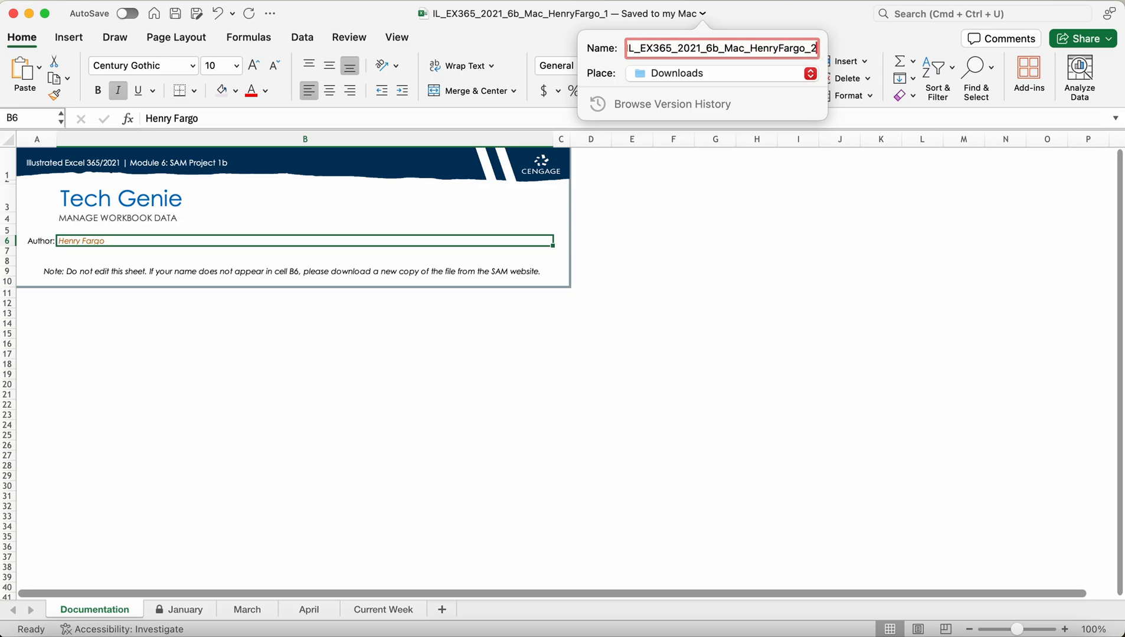
pyautogui.click(799, 188)
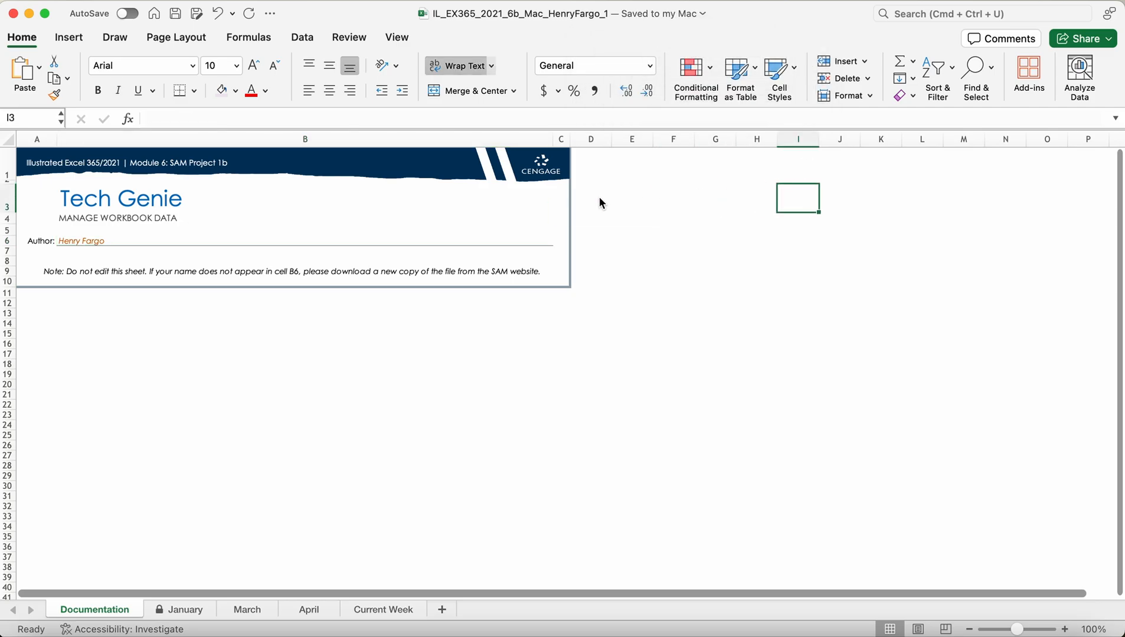
pyautogui.click(180, 610)
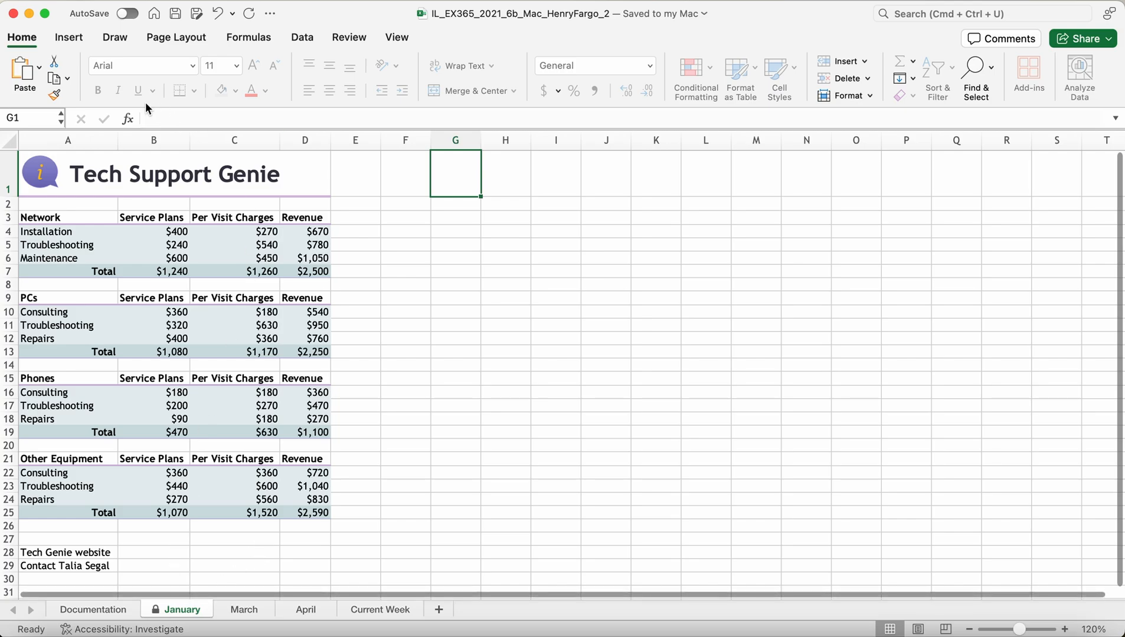
# Step: Unprotect the January sheet, briefly re-protect it without a password, then unprotect it again
pyautogui.click(73, 38)
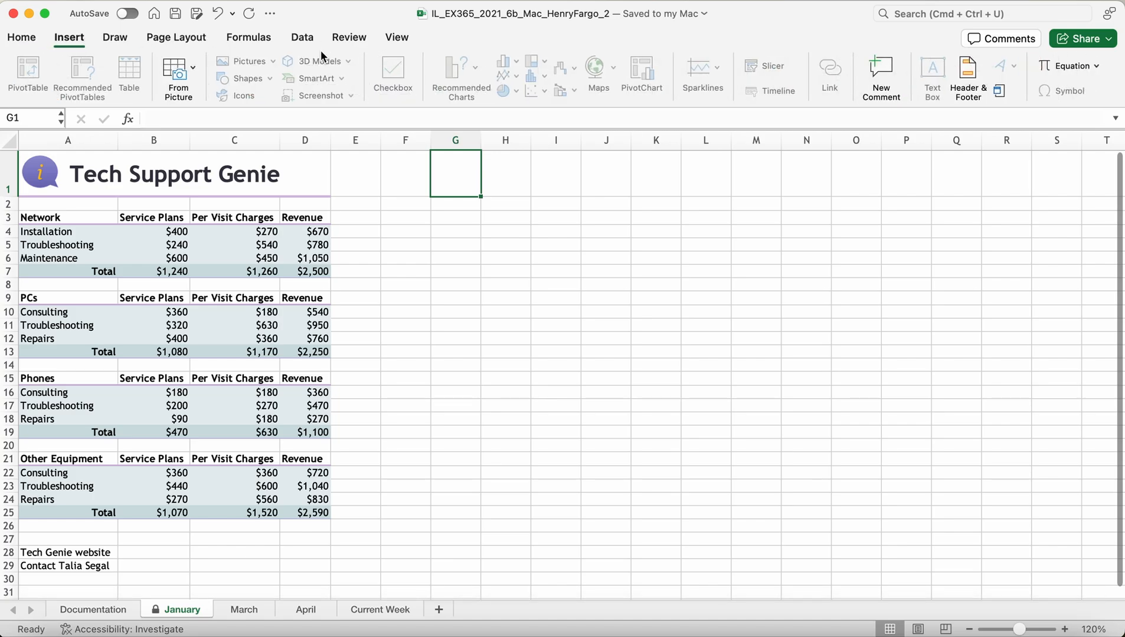
pyautogui.click(345, 37)
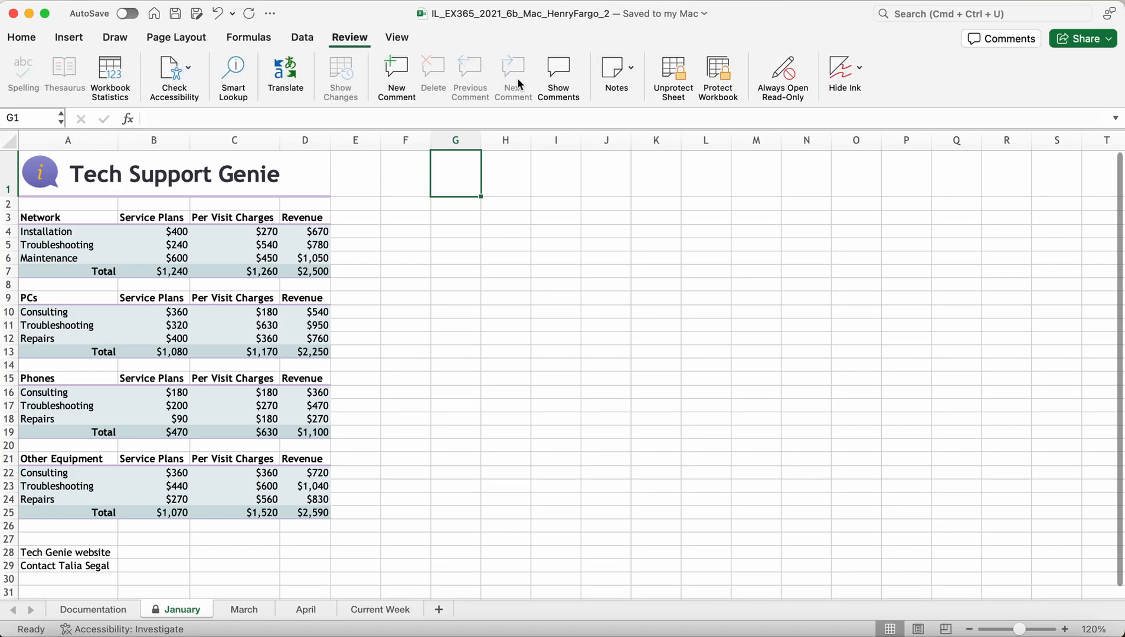
pyautogui.click(667, 89)
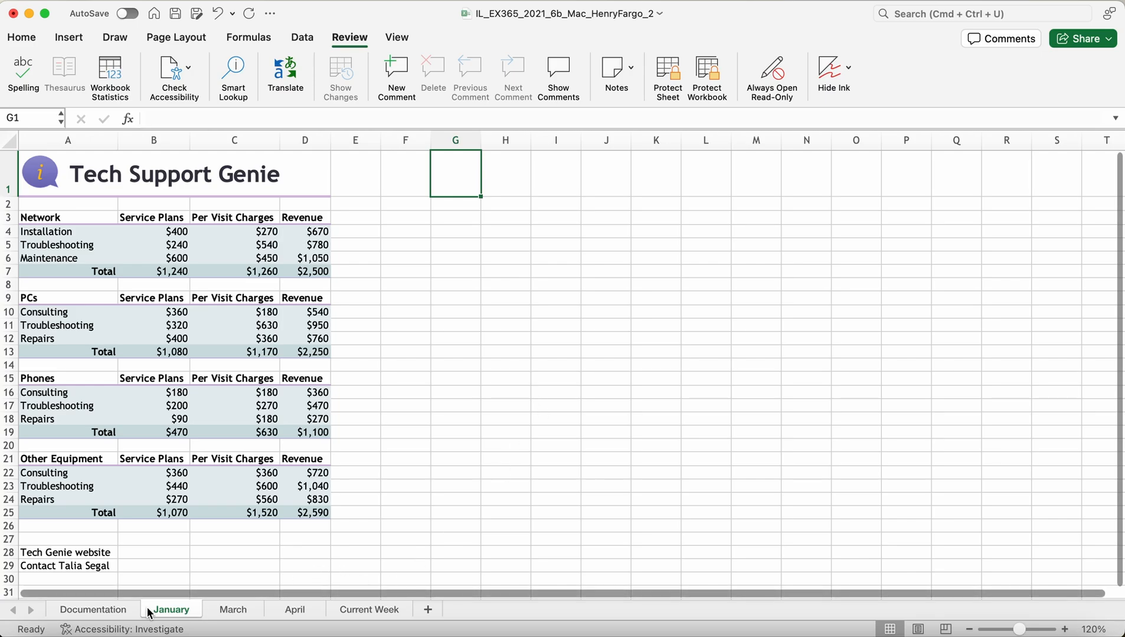
pyautogui.click(668, 72)
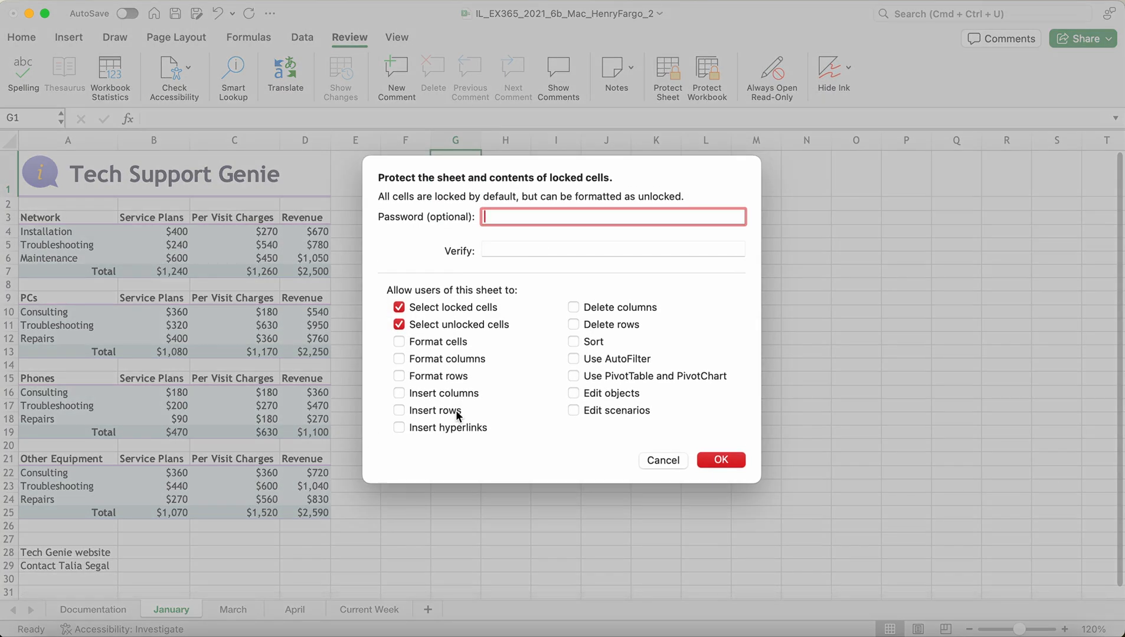
pyautogui.click(717, 460)
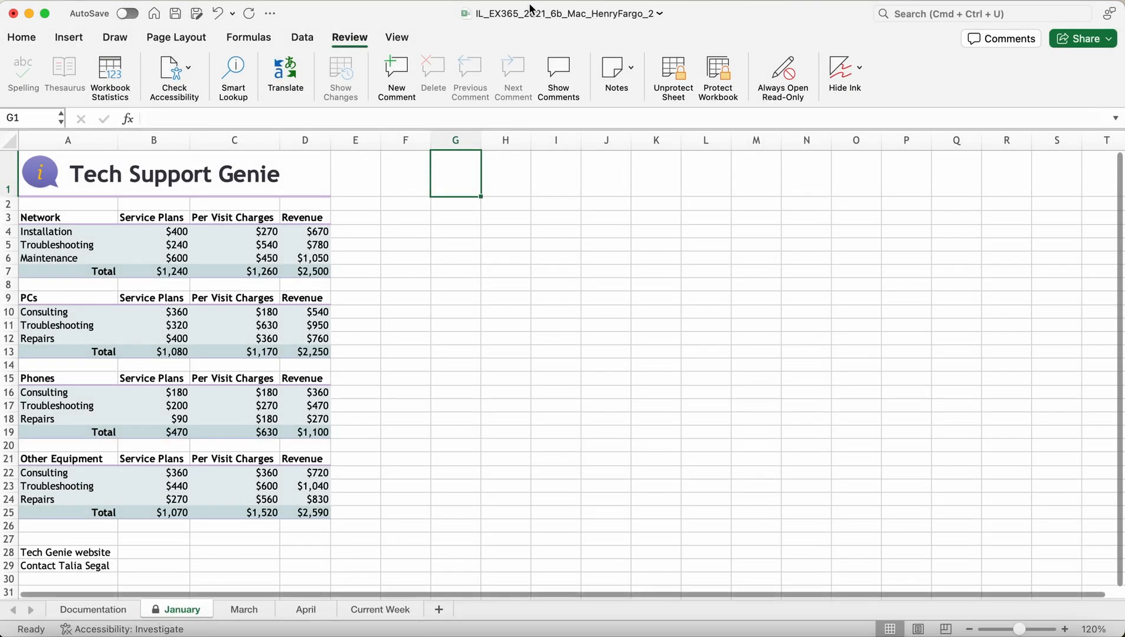
pyautogui.click(664, 69)
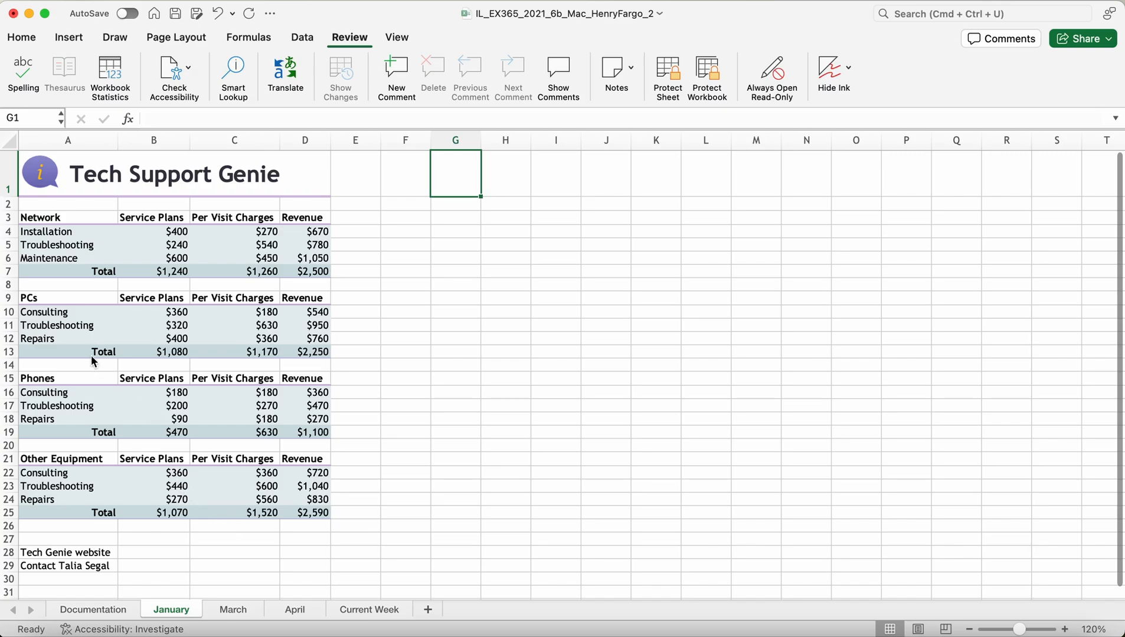
# Step: Select rows 4 through 14, covering the Network and PCs tables
pyautogui.click(9, 231)
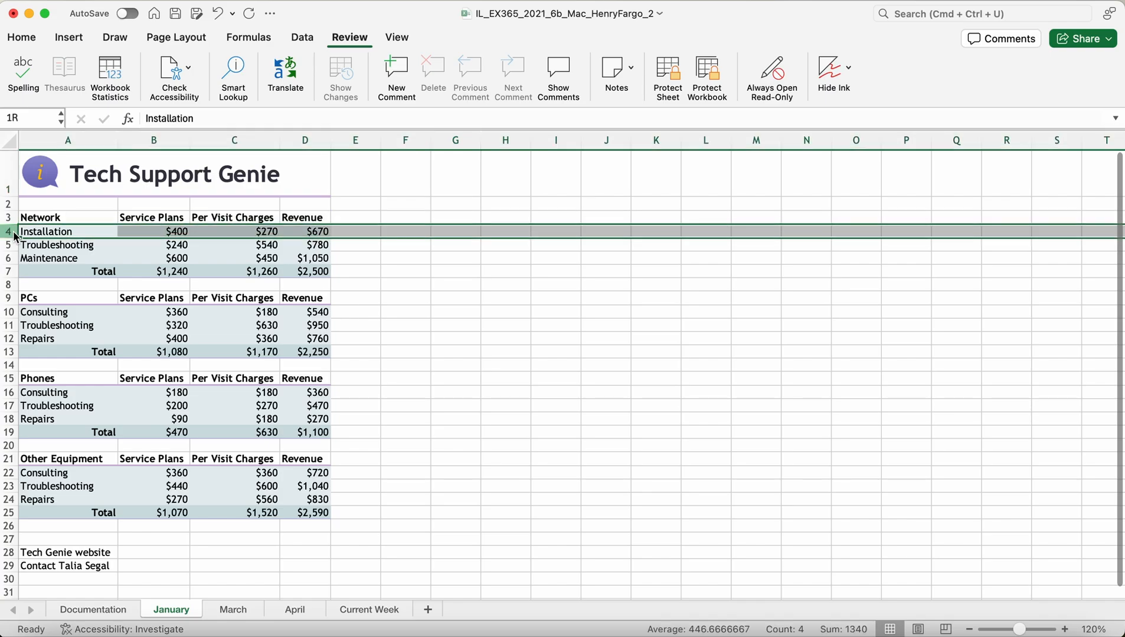
pyautogui.click(51, 237)
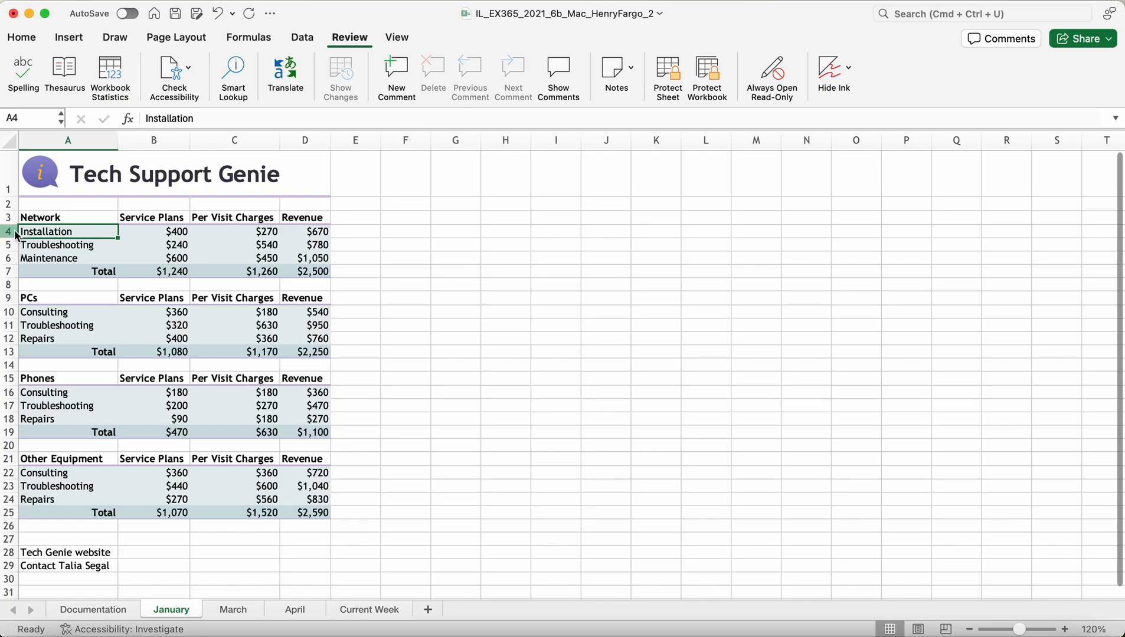
pyautogui.moveTo(8, 231); pyautogui.dragTo(134, 358)
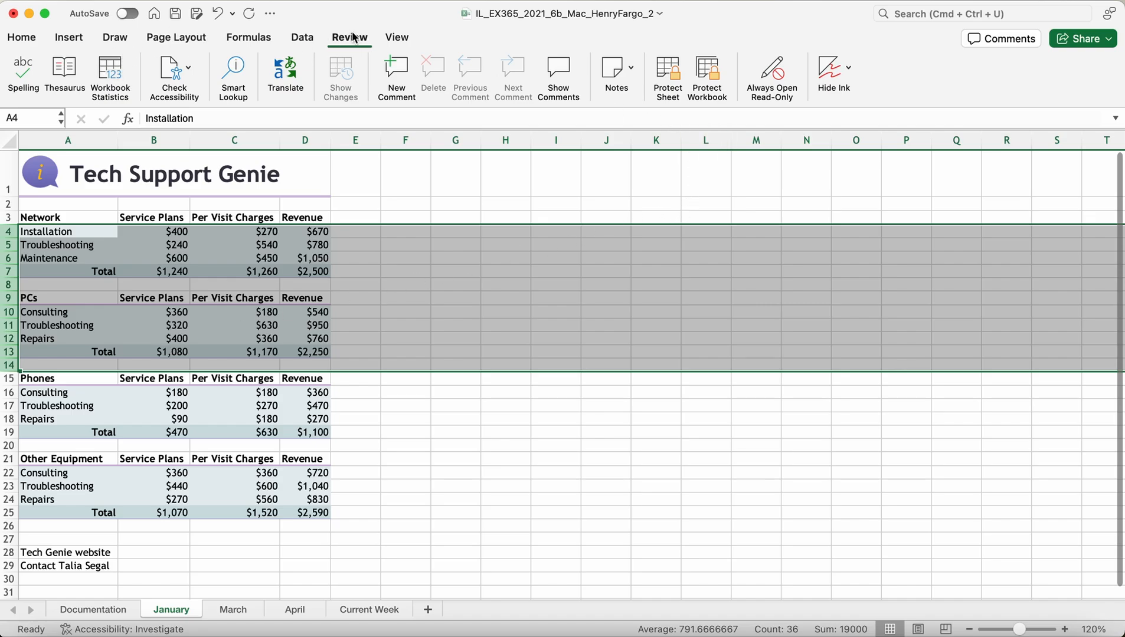
# Step: Browse the ribbon tabs, ending on the Data tab
pyautogui.click(396, 37)
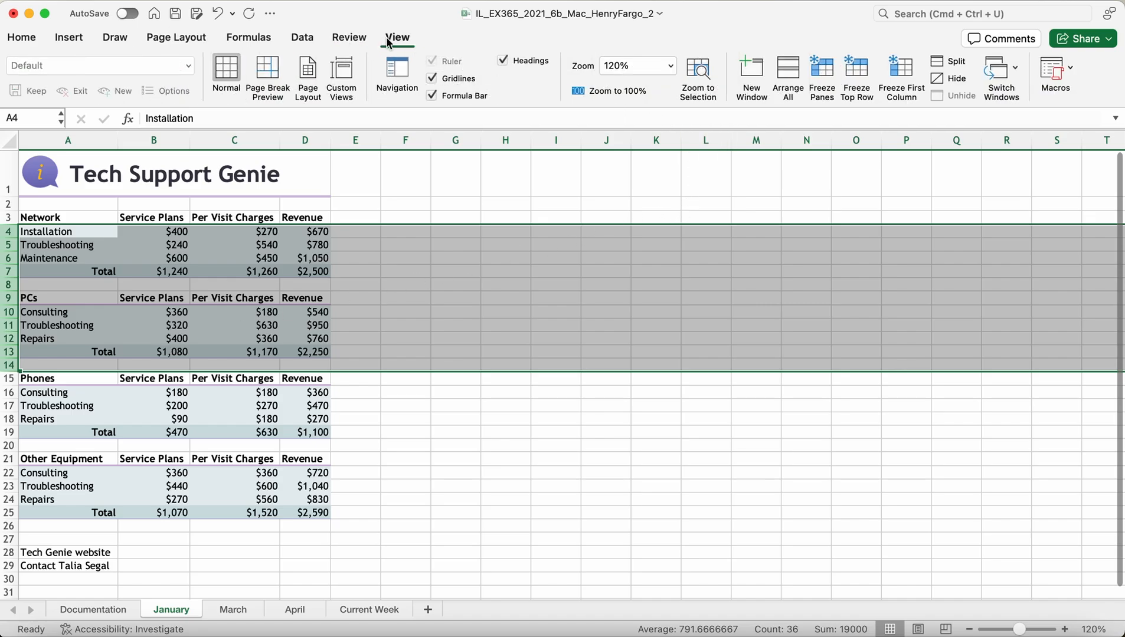
pyautogui.click(21, 40)
pyautogui.click(171, 41)
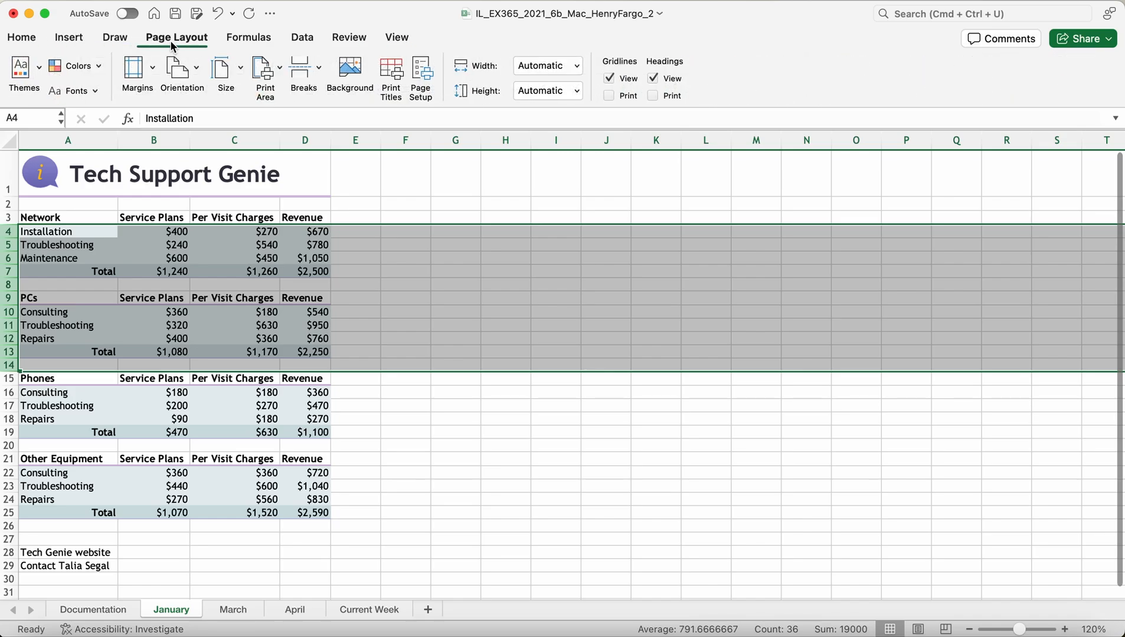
pyautogui.click(299, 42)
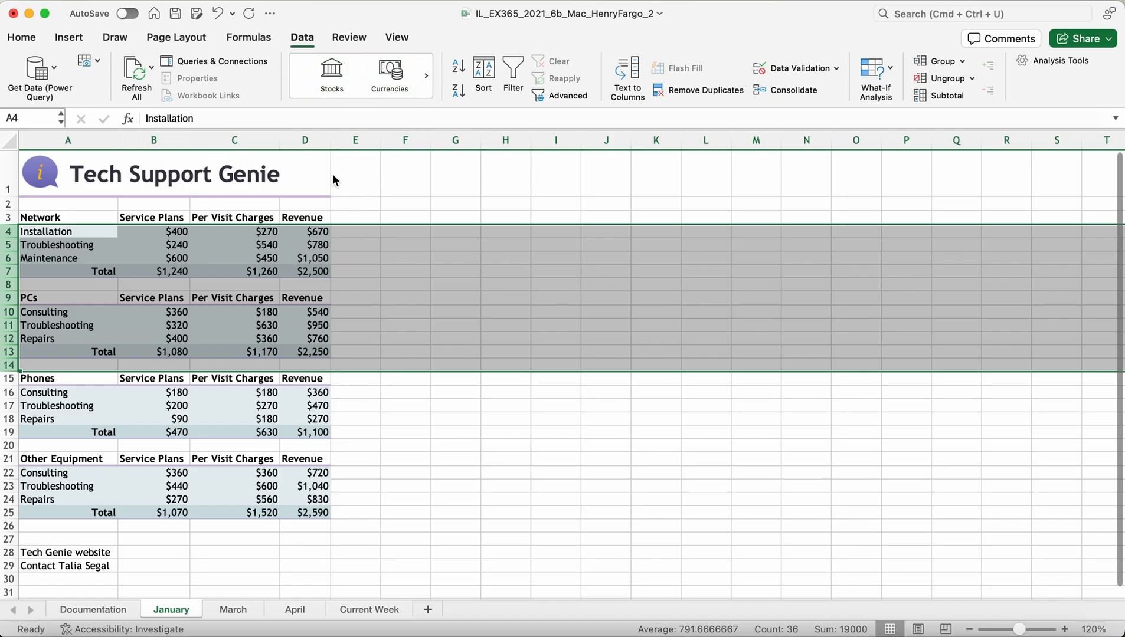
pyautogui.click(391, 39)
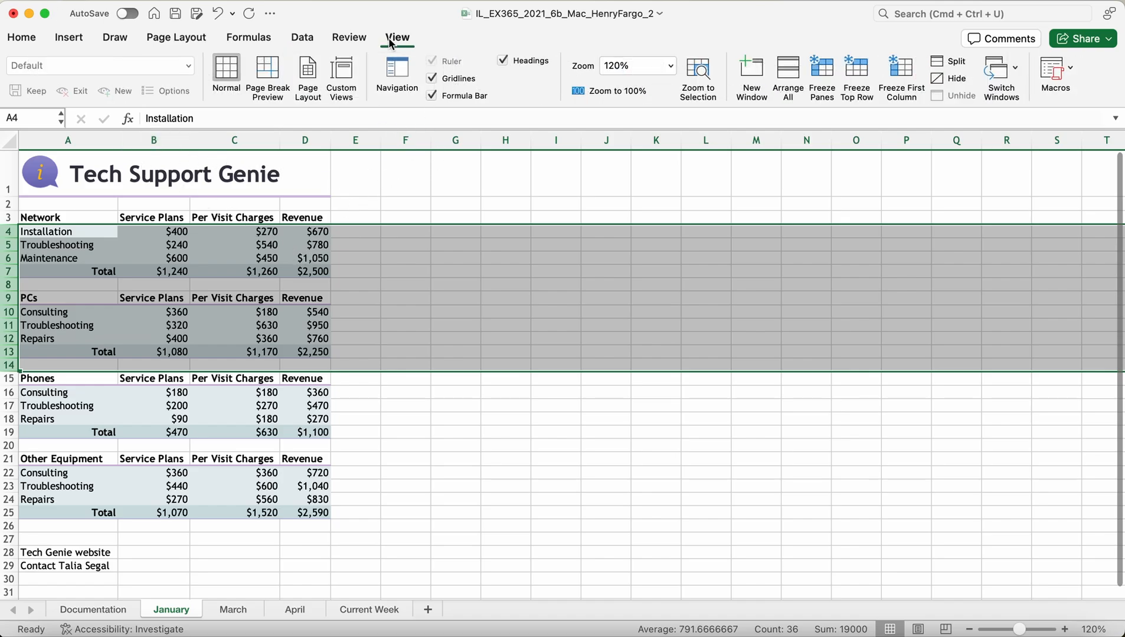
pyautogui.click(360, 40)
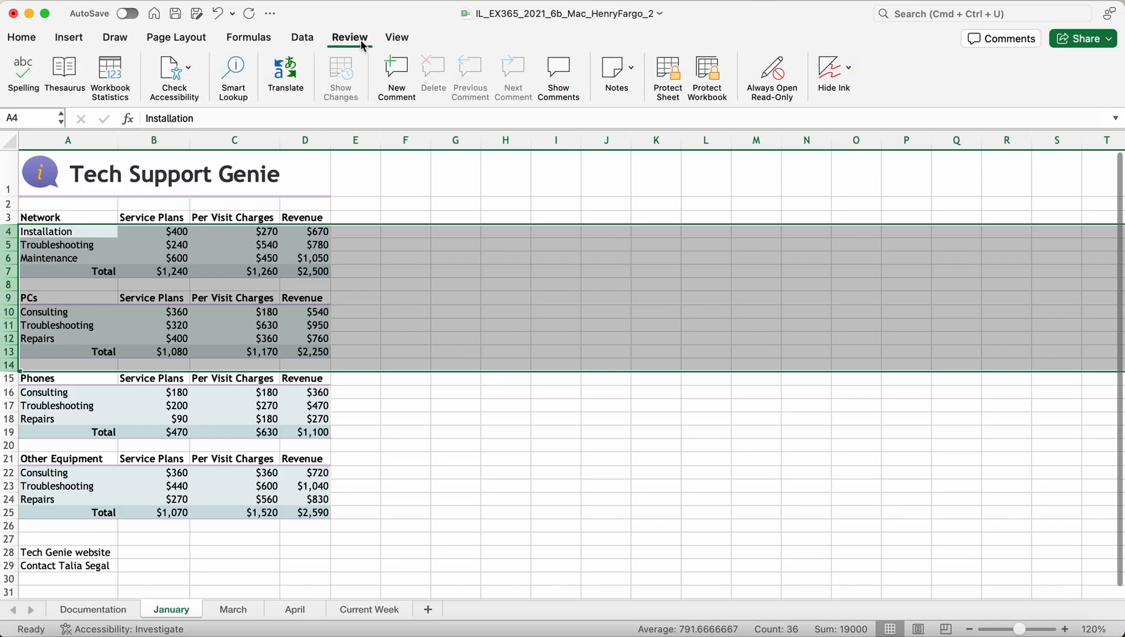
pyautogui.click(19, 40)
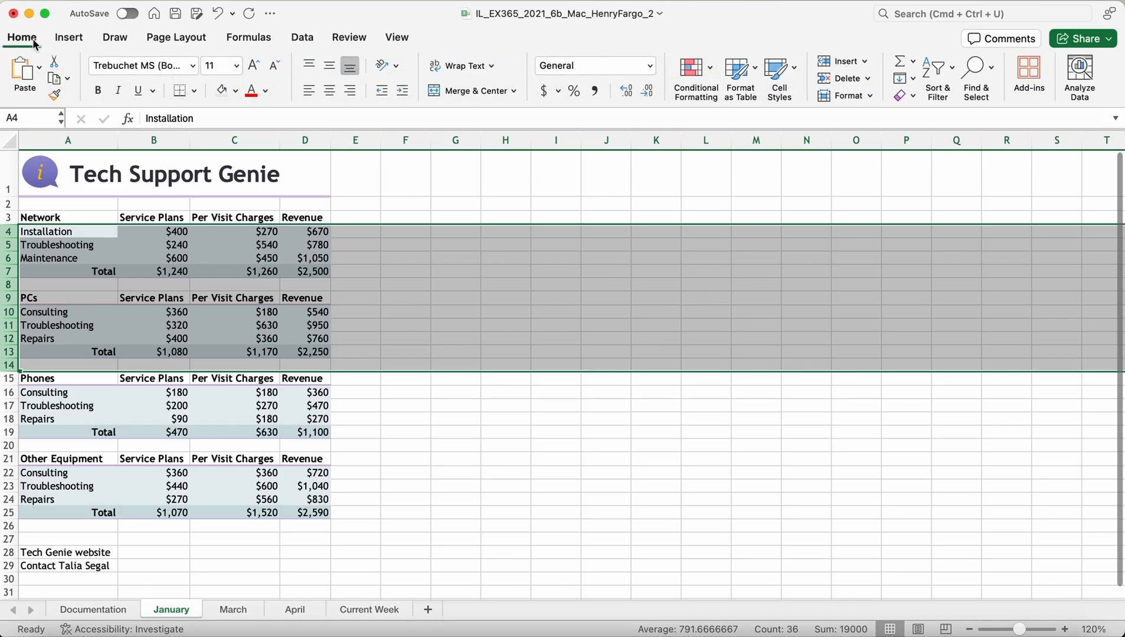
pyautogui.click(60, 41)
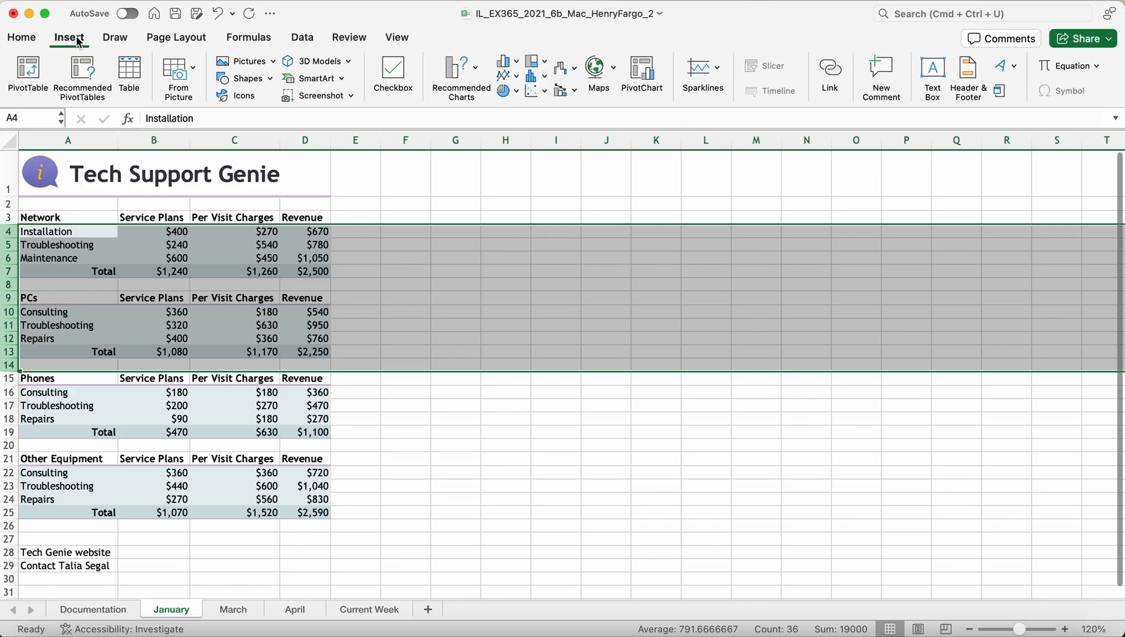
pyautogui.click(115, 39)
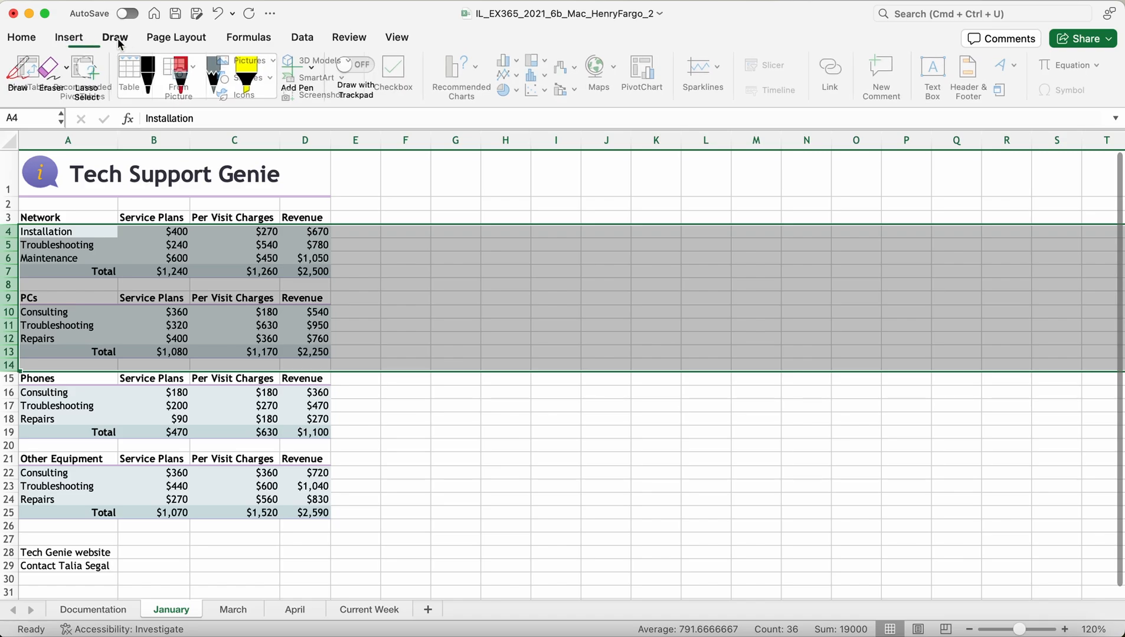
pyautogui.click(151, 42)
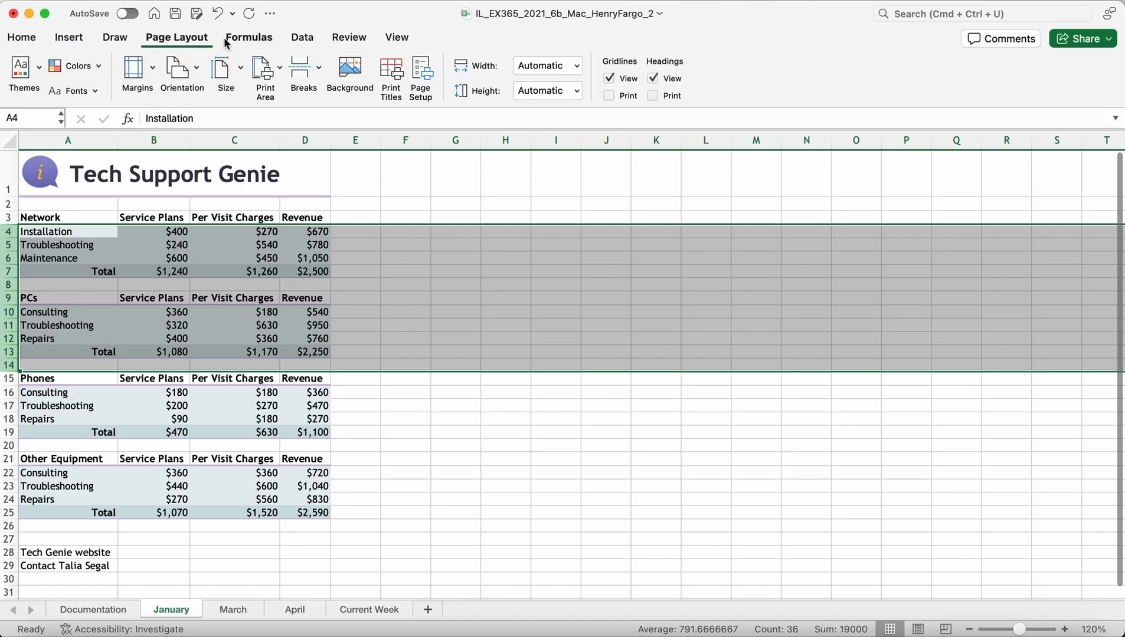
pyautogui.click(259, 44)
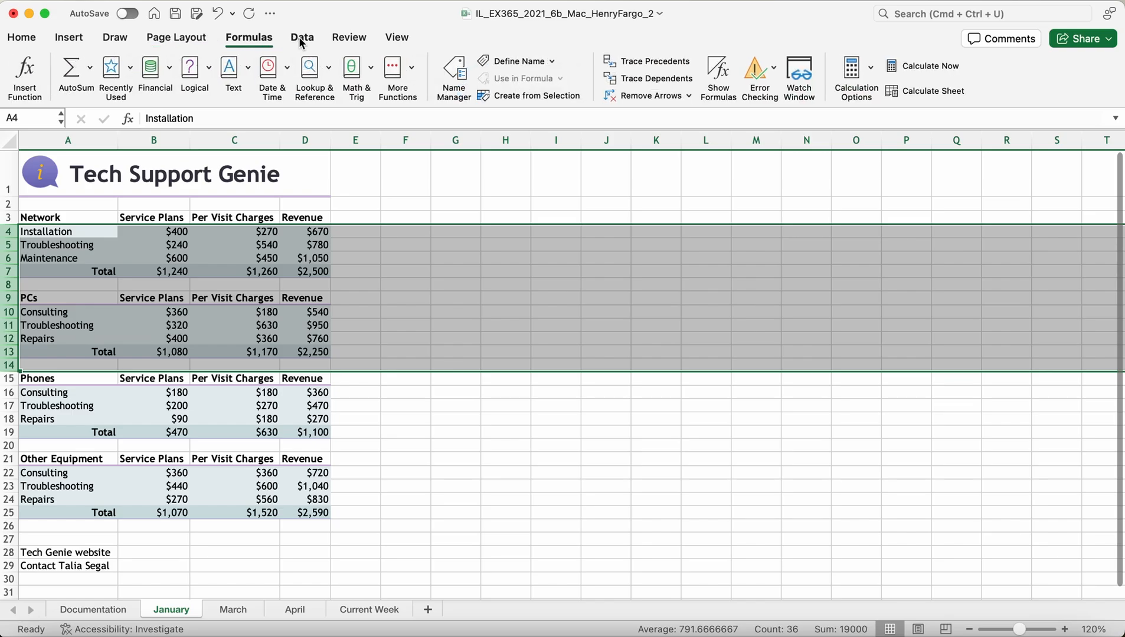
pyautogui.click(301, 42)
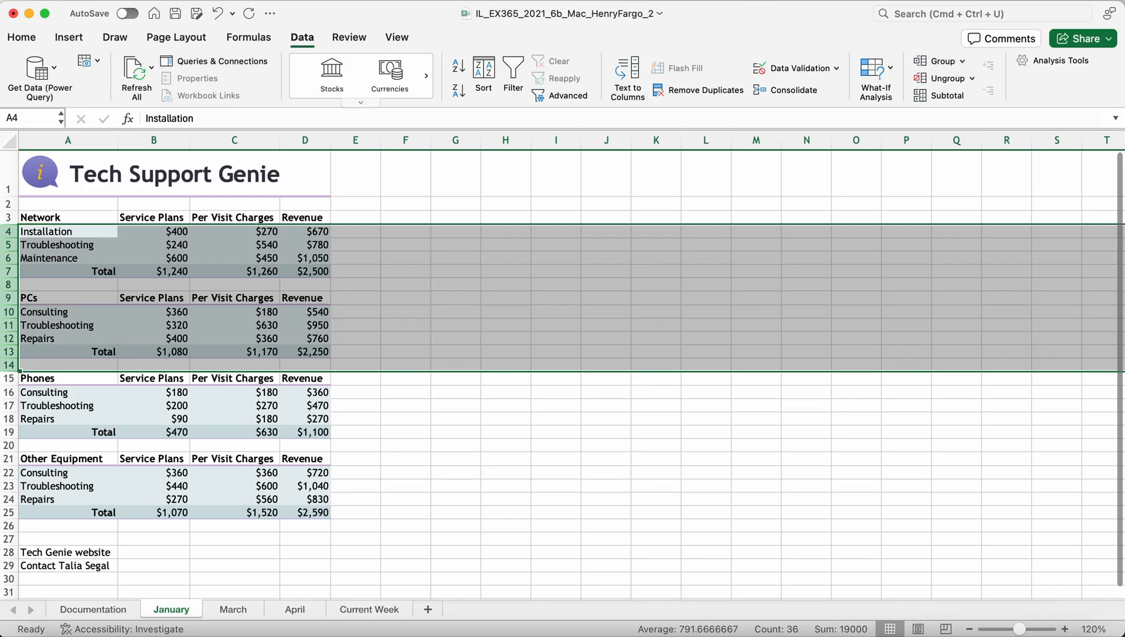
# Step: Group rows 4–14, then select and group the Other Equipment rows 21–25
pyautogui.click(961, 62)
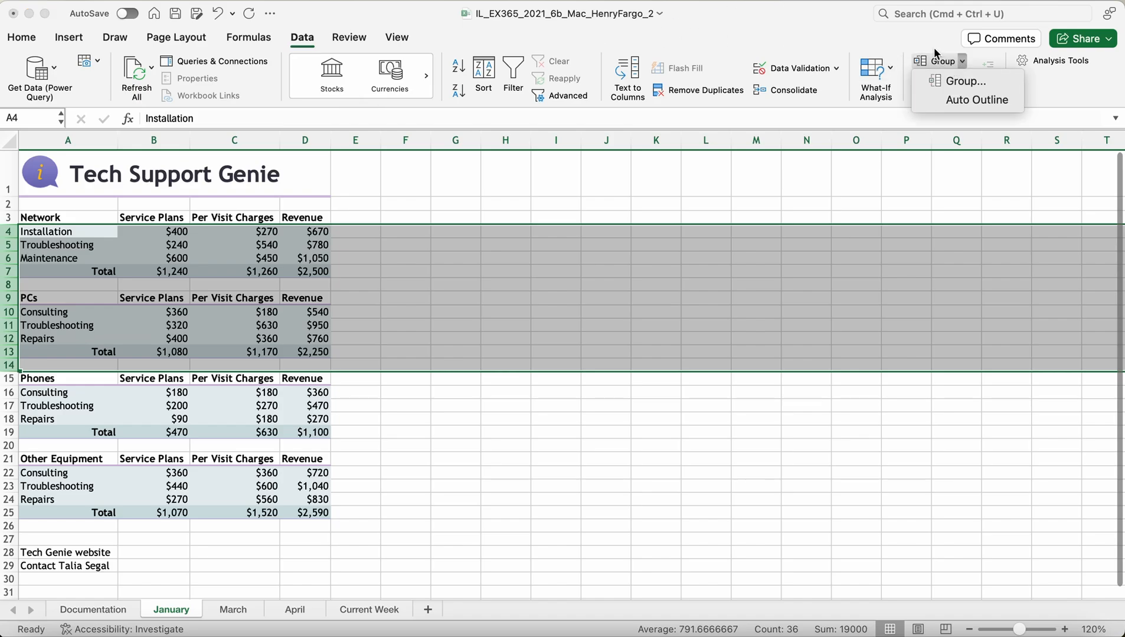
pyautogui.click(955, 66)
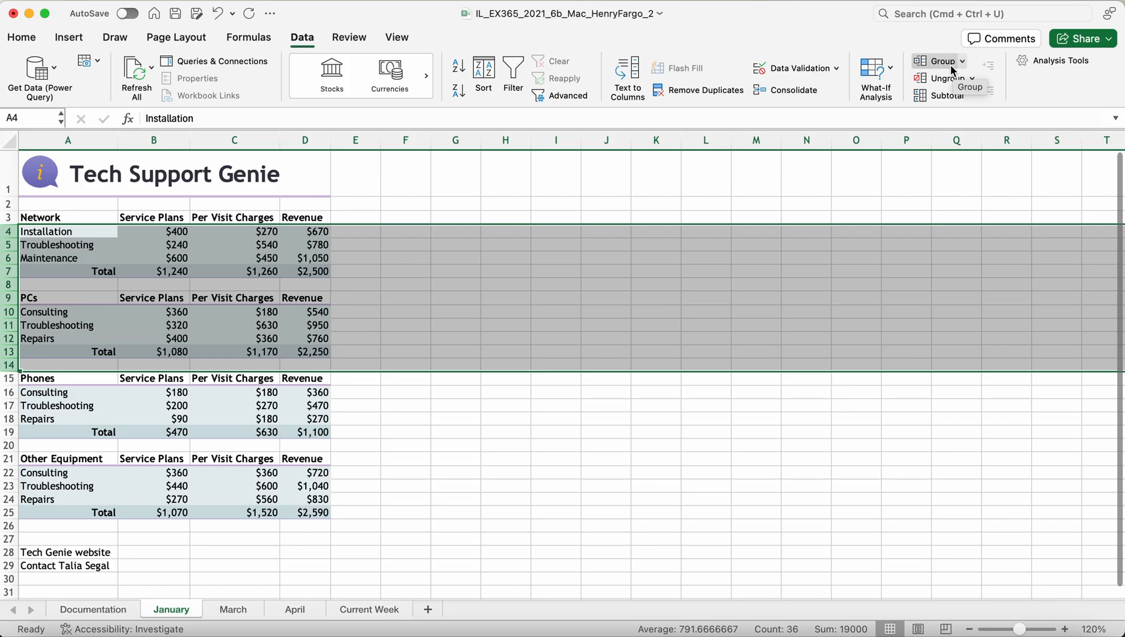
pyautogui.click(952, 67)
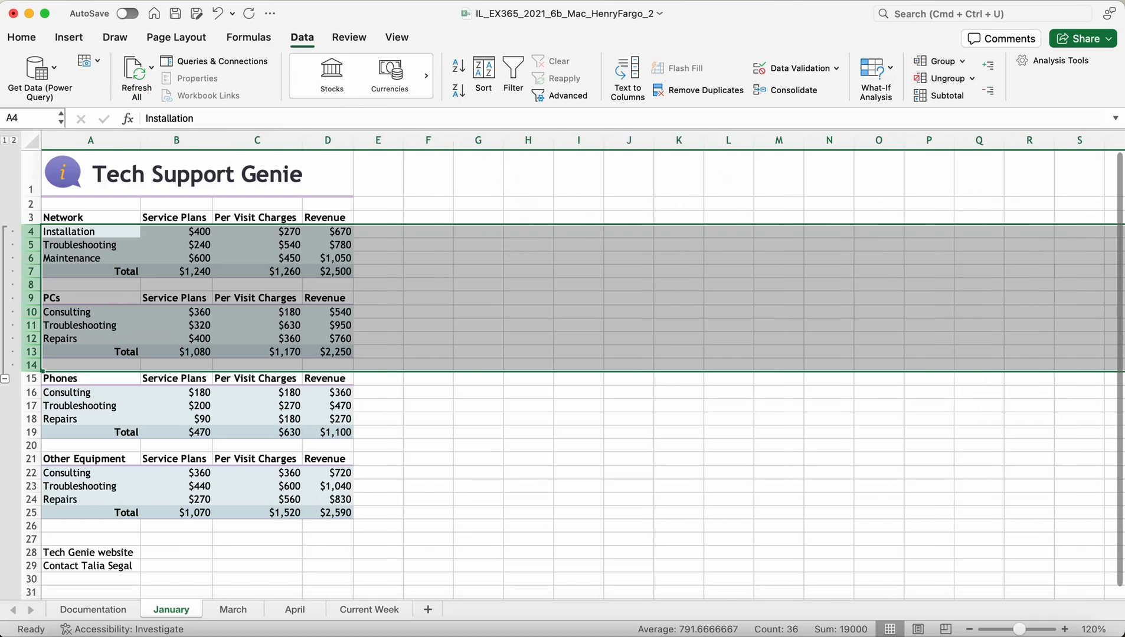
pyautogui.click(35, 459)
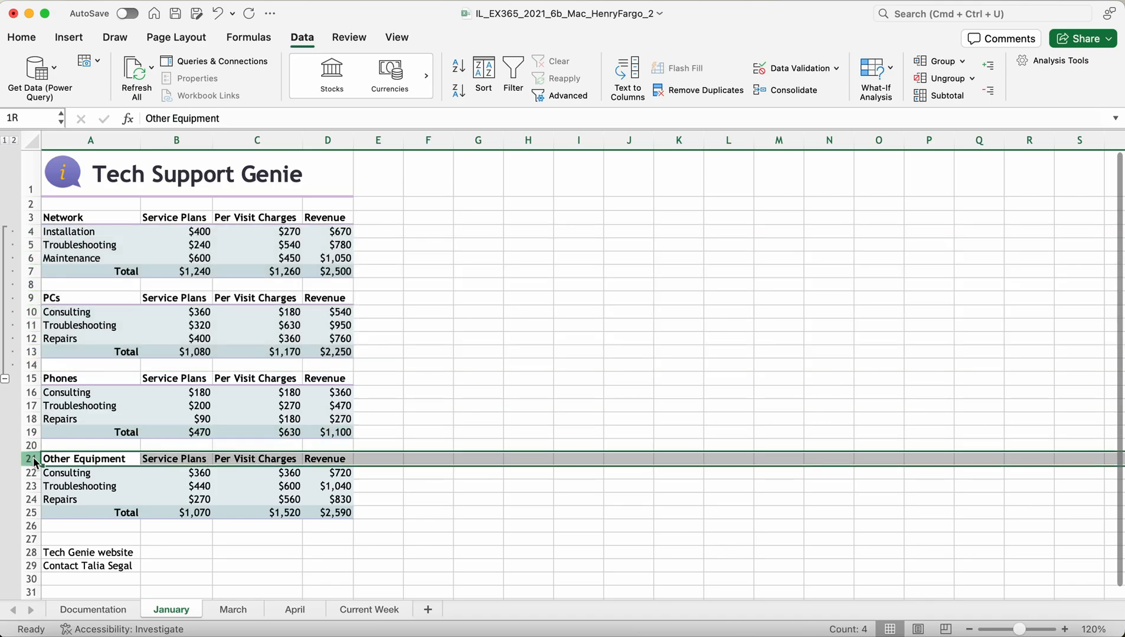
pyautogui.moveTo(35, 463); pyautogui.dragTo(39, 511)
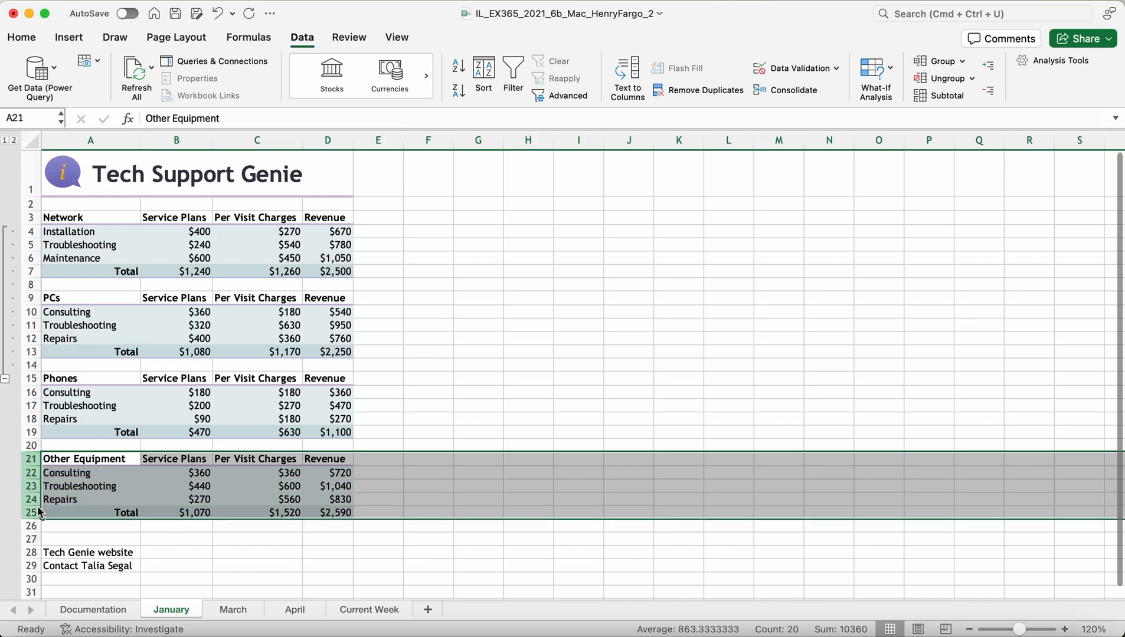
pyautogui.click(951, 66)
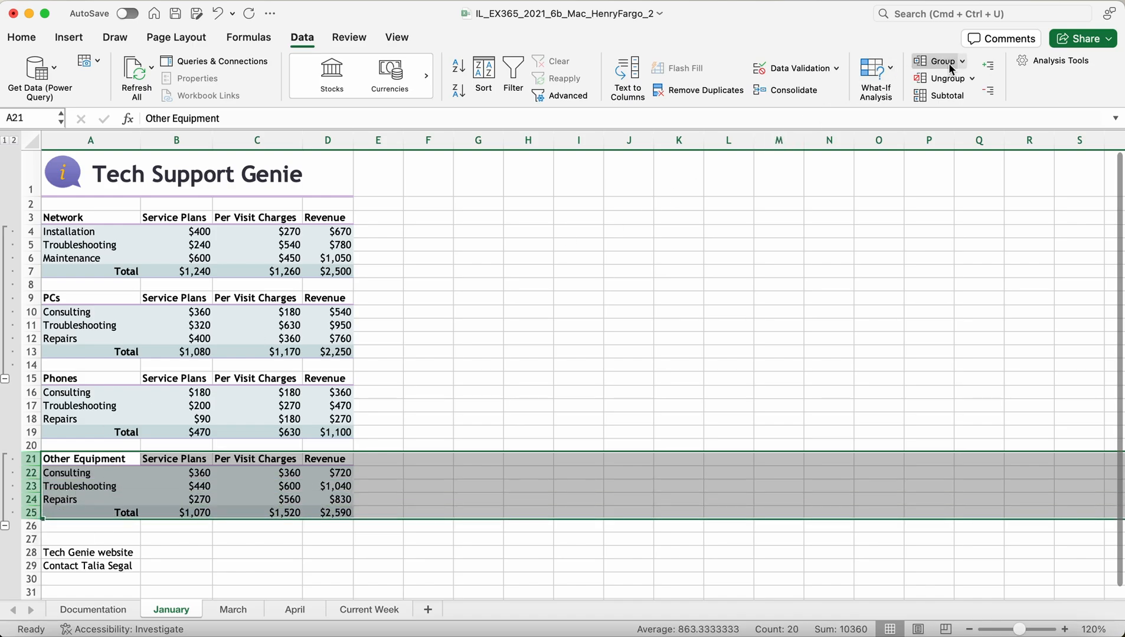
# Step: Collapse the rows 4–14 and 21–25 groups so only the Phones table shows
pyautogui.click(6, 383)
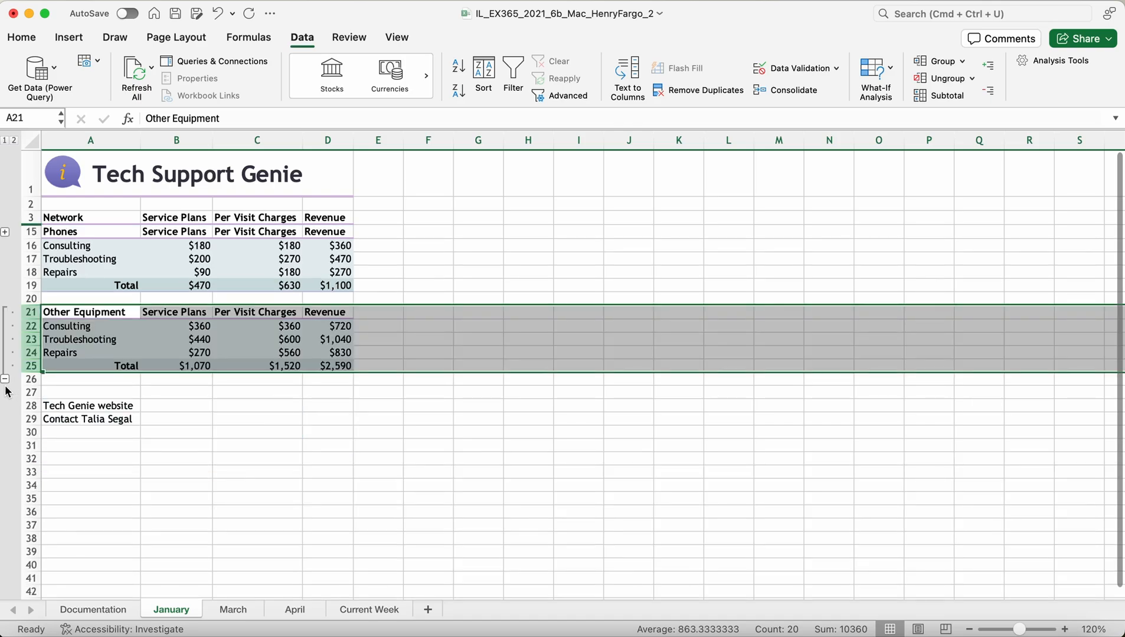
pyautogui.click(6, 382)
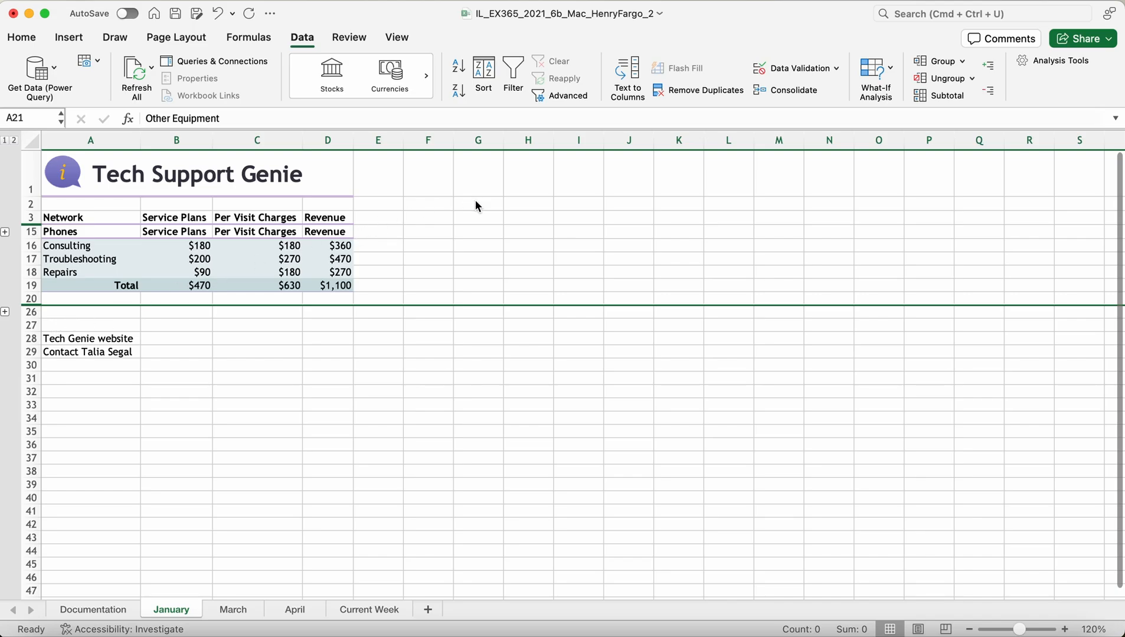
pyautogui.click(478, 168)
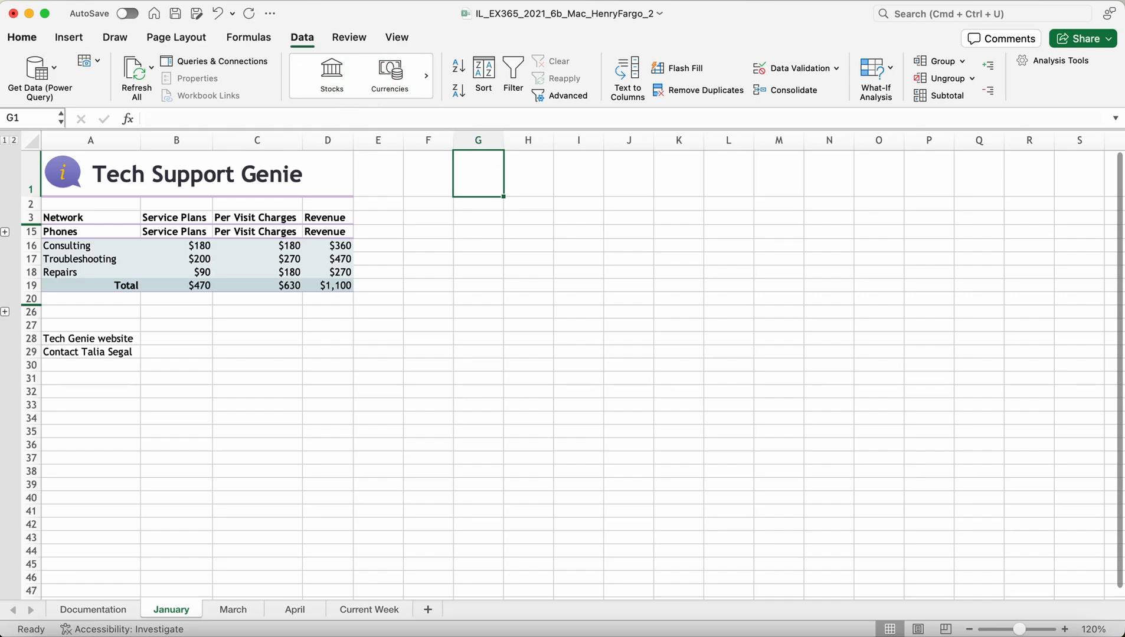
pyautogui.click(25, 39)
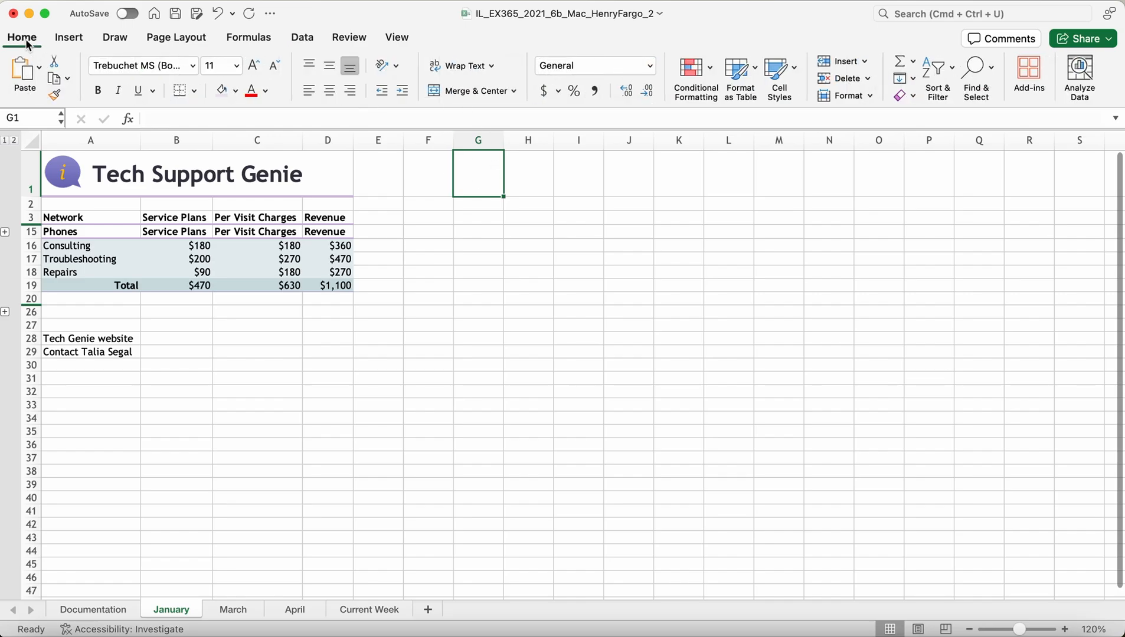
# Step: Add a custom view named Phones for the collapsed layout
pyautogui.click(340, 40)
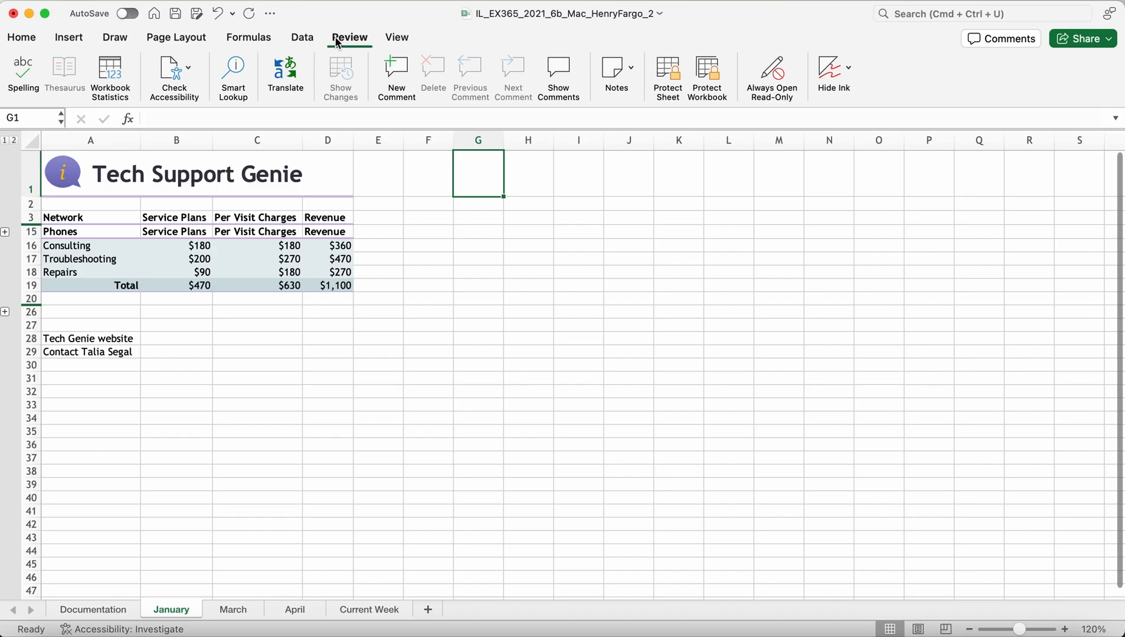
pyautogui.click(395, 39)
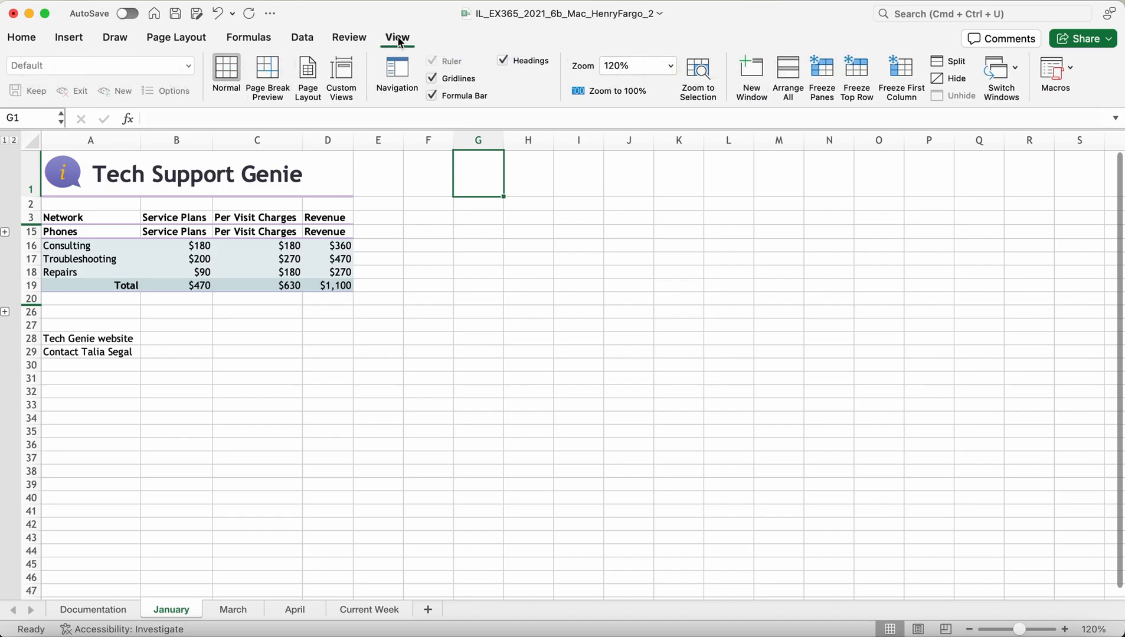
pyautogui.click(345, 70)
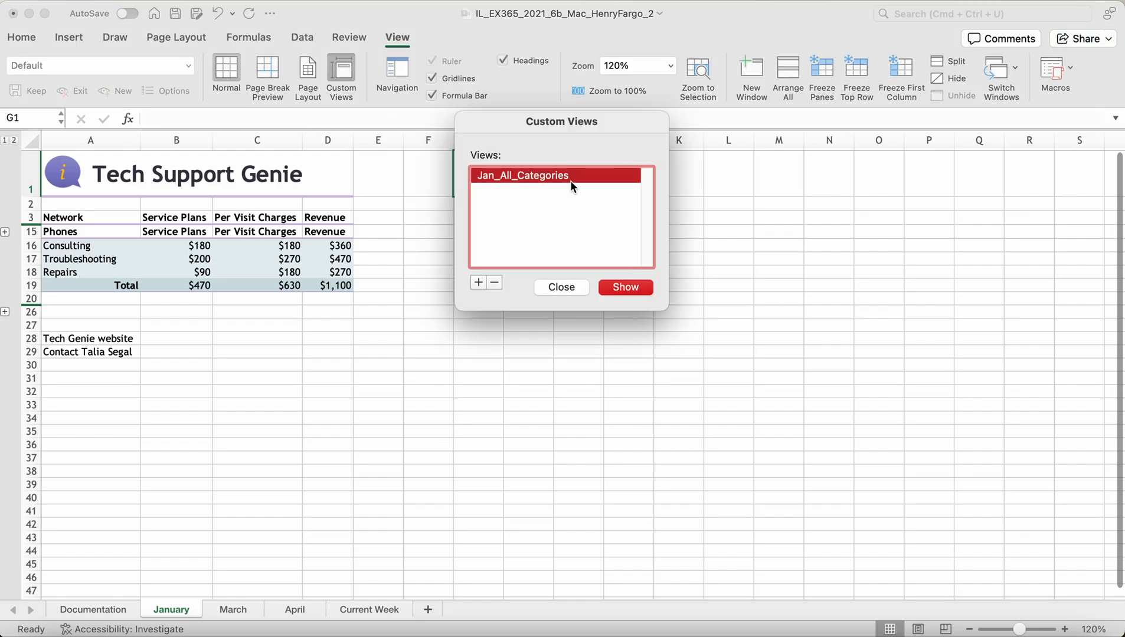
pyautogui.click(478, 282)
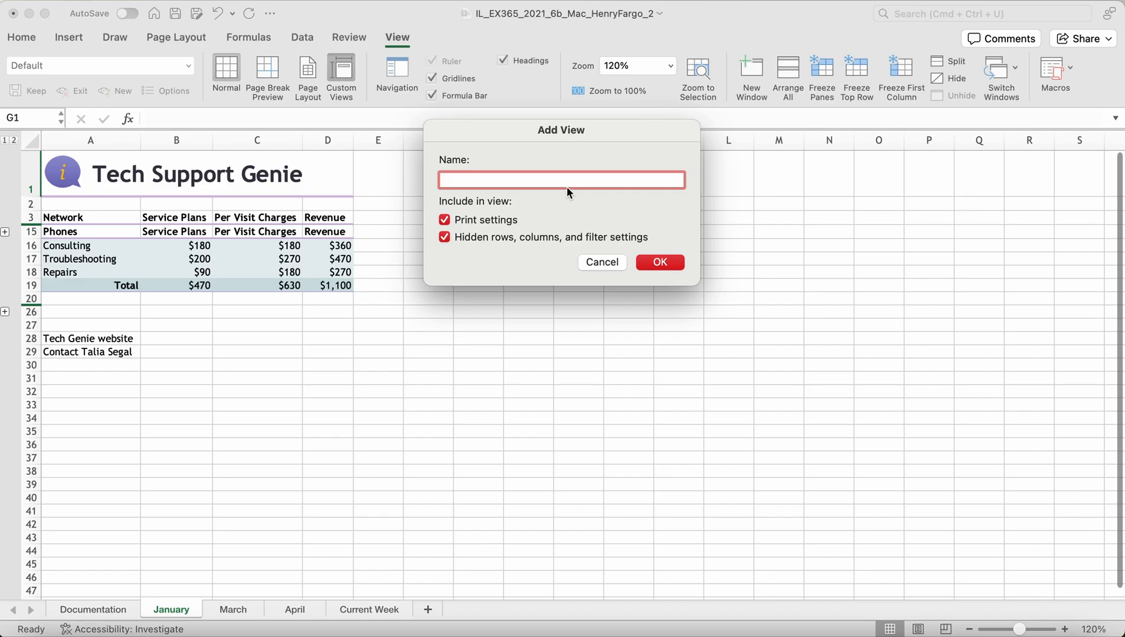
pyautogui.write('Phones')
pyautogui.click(660, 263)
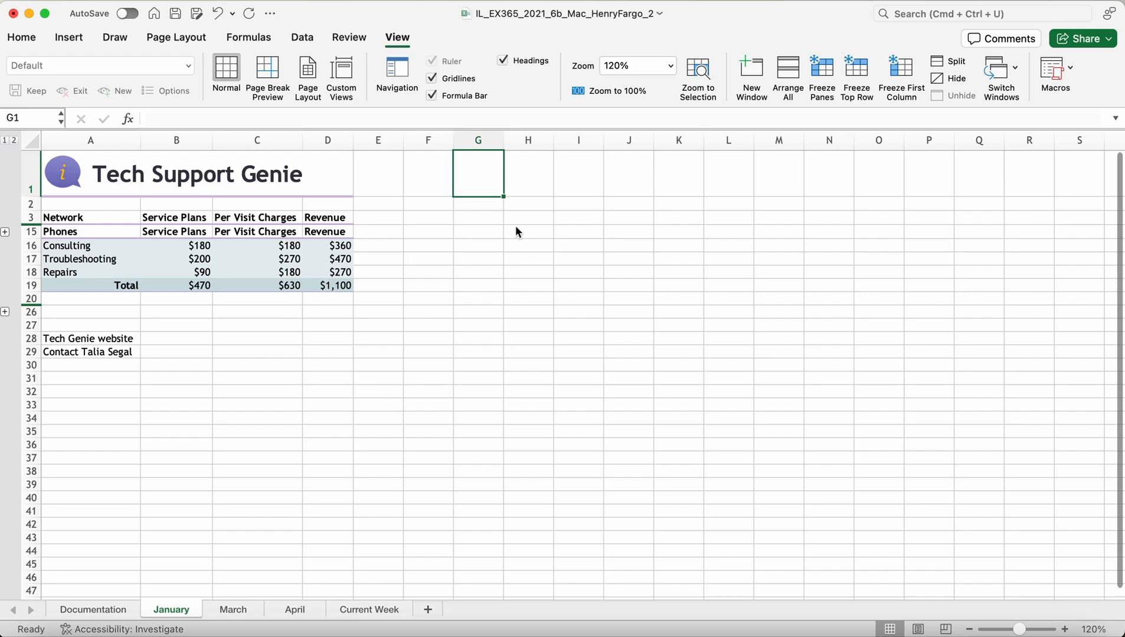
# Step: Switch between the Jan_All_Categories and Phones views, ending on Jan_All_Categories with all rows
pyautogui.click(345, 72)
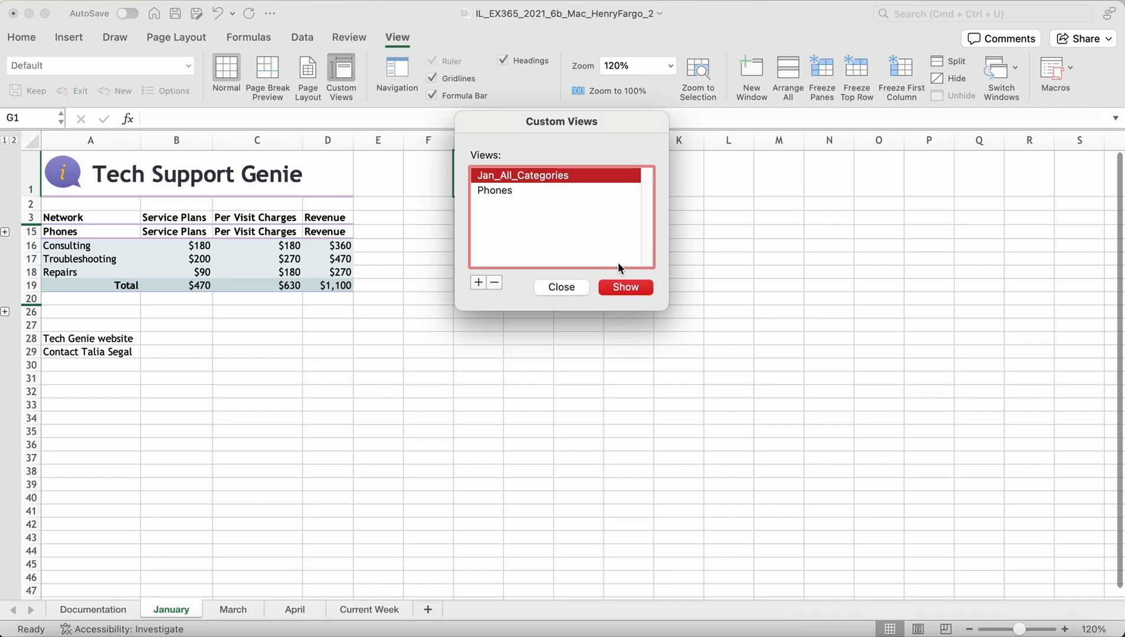
pyautogui.click(611, 287)
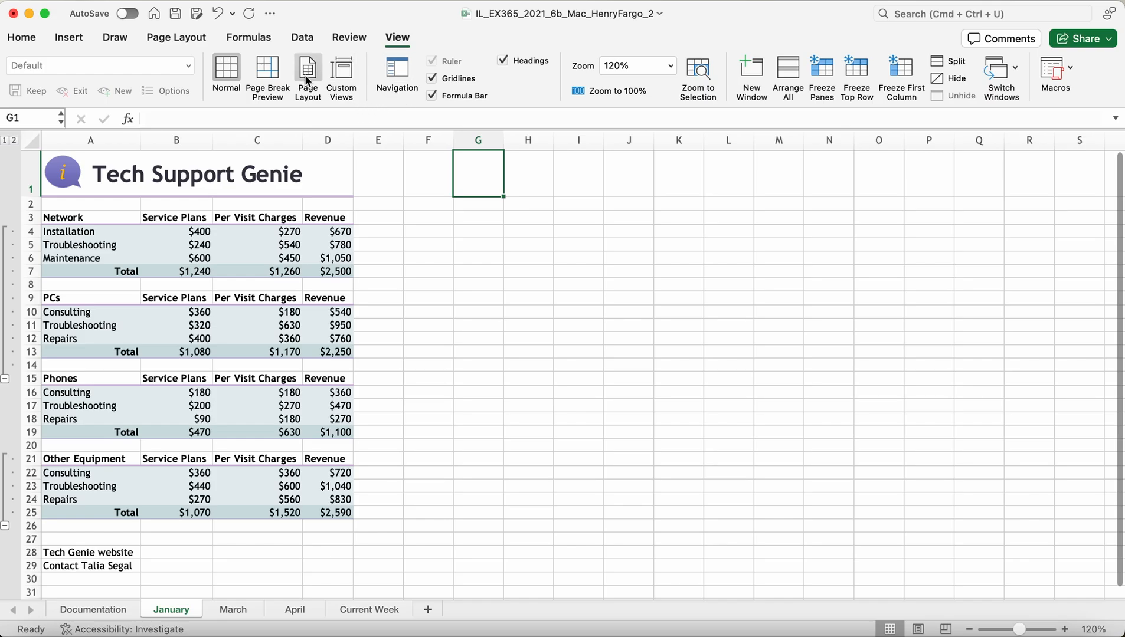
pyautogui.click(341, 74)
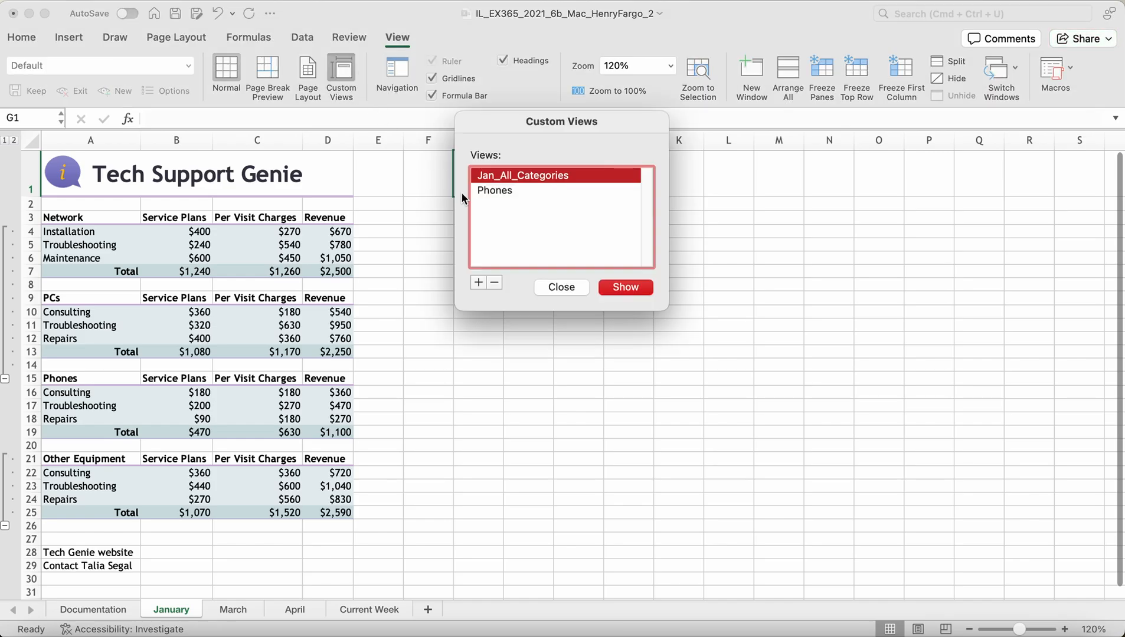
pyautogui.click(489, 190)
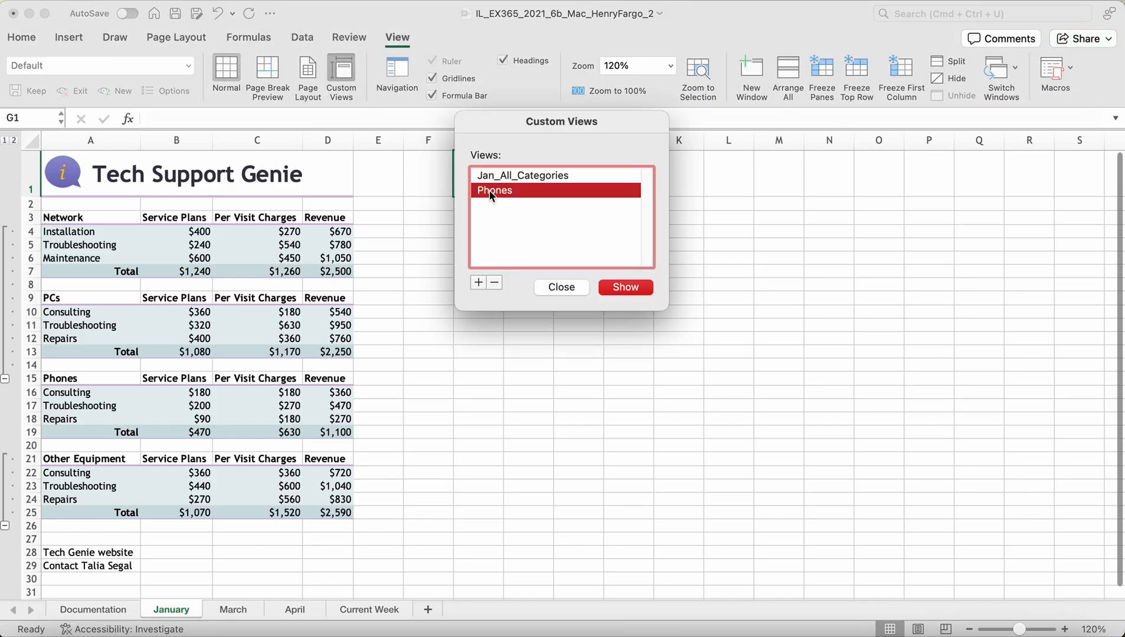
pyautogui.click(620, 289)
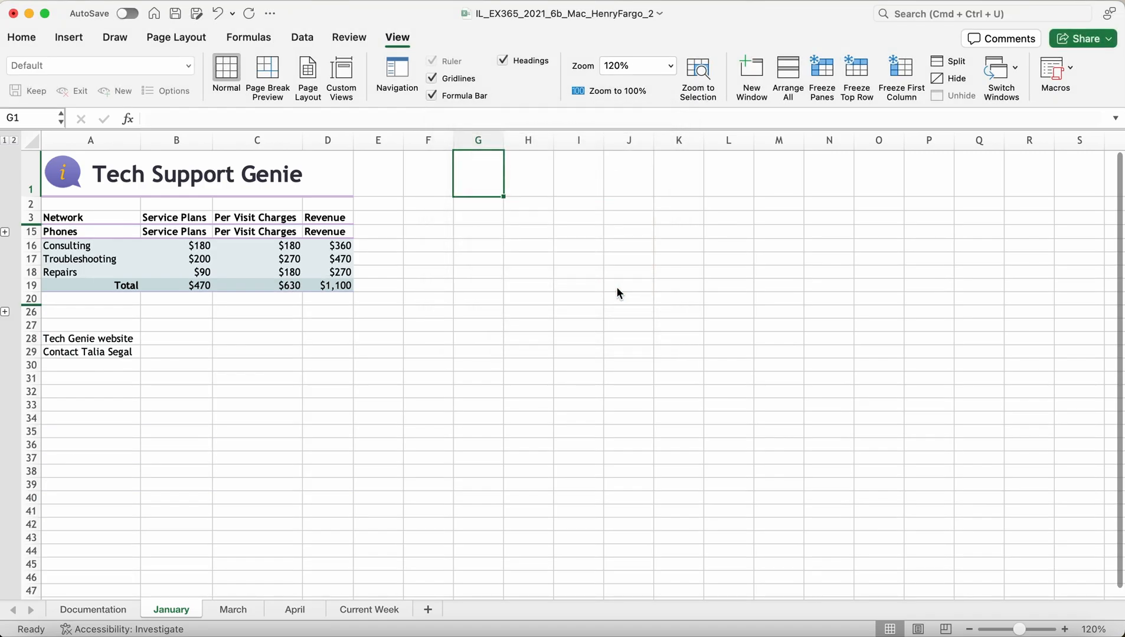
pyautogui.click(343, 73)
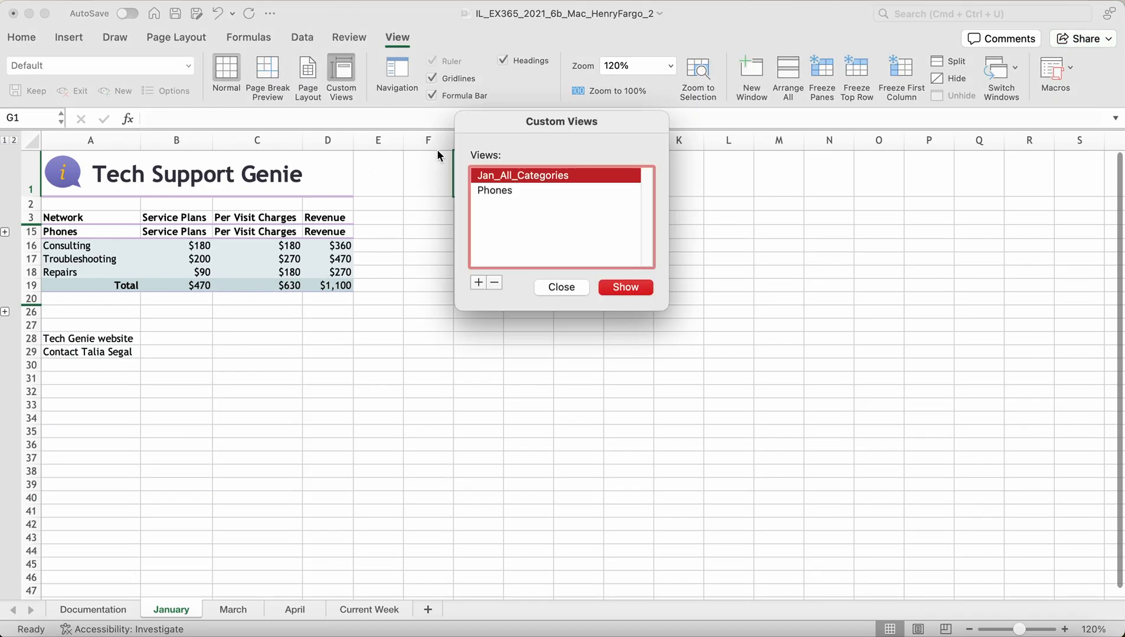
pyautogui.click(624, 288)
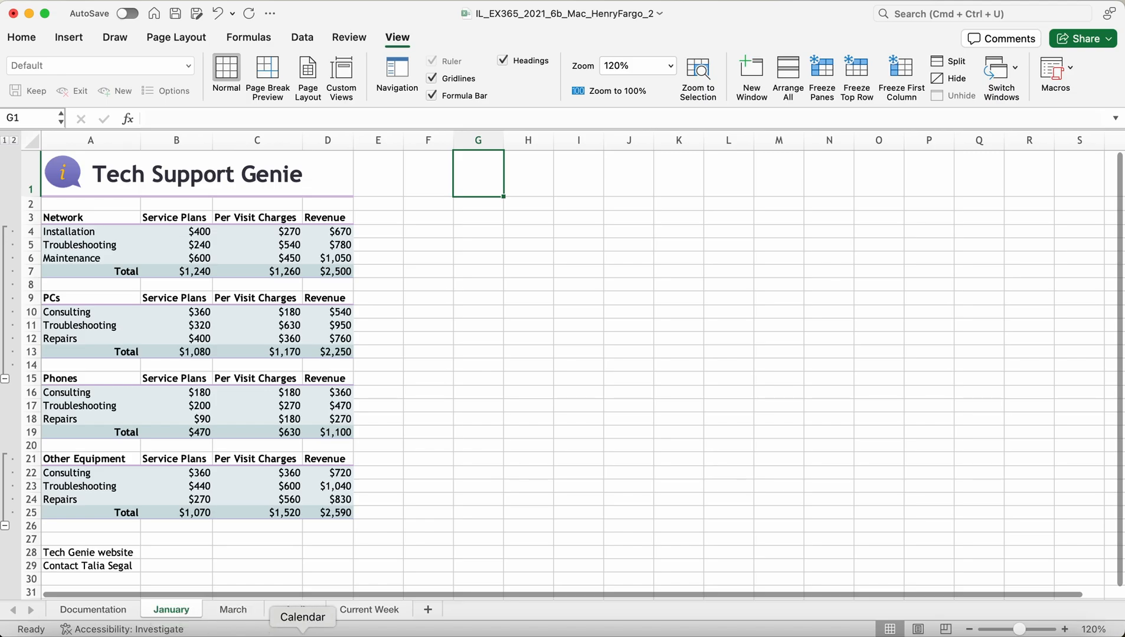
# Step: Unhide the February sheet from the sheet-tab menu
pyautogui.rightClick(201, 615)
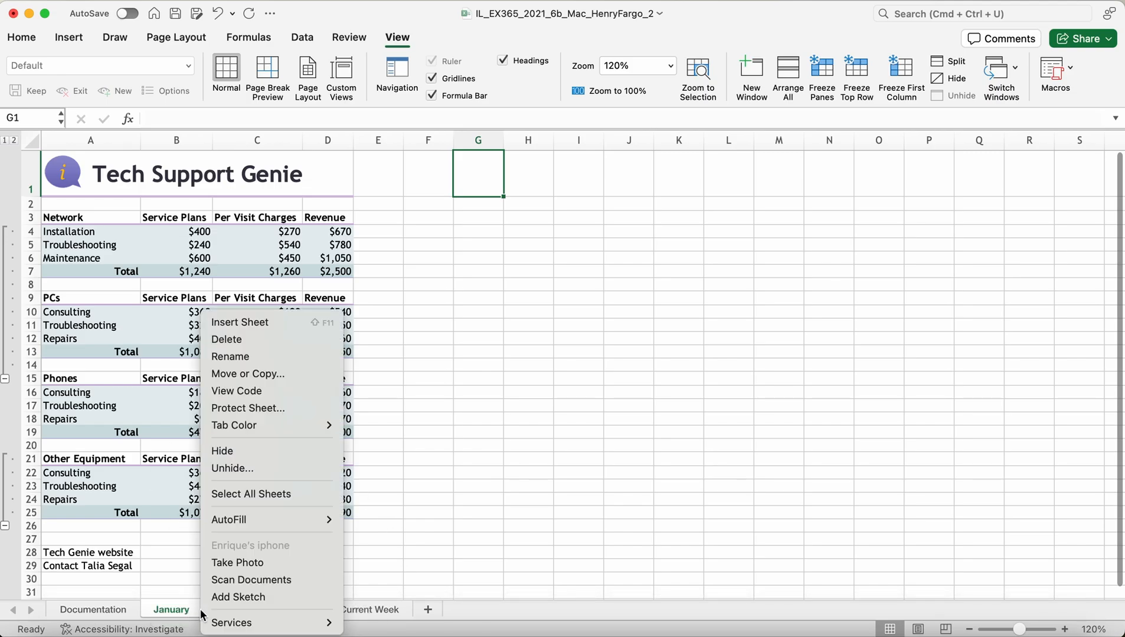
pyautogui.click(237, 474)
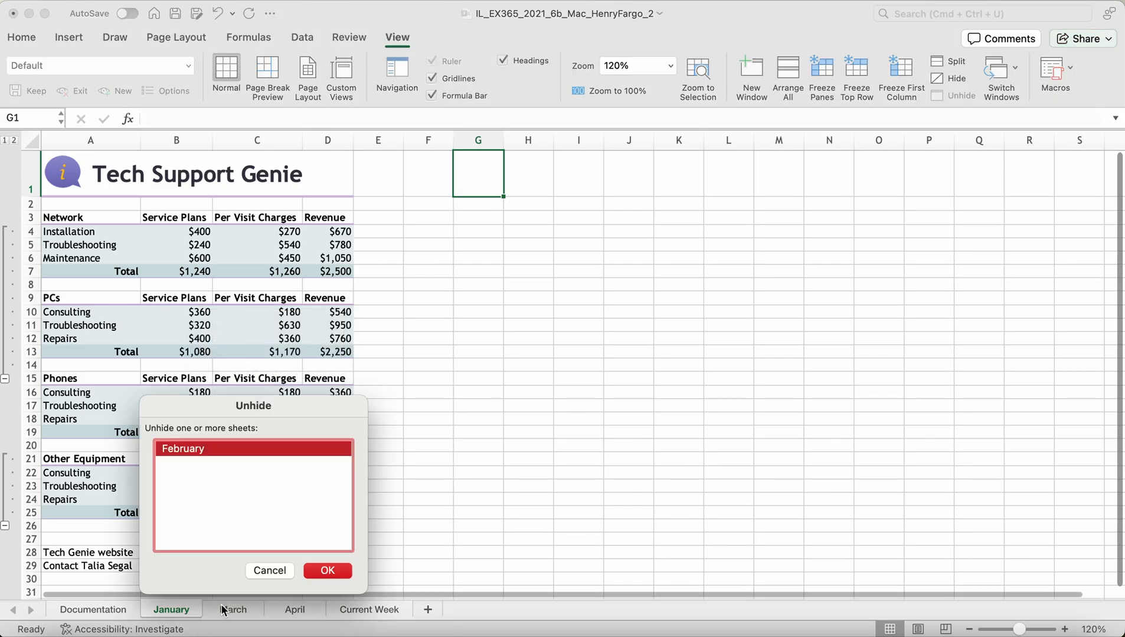
pyautogui.click(322, 572)
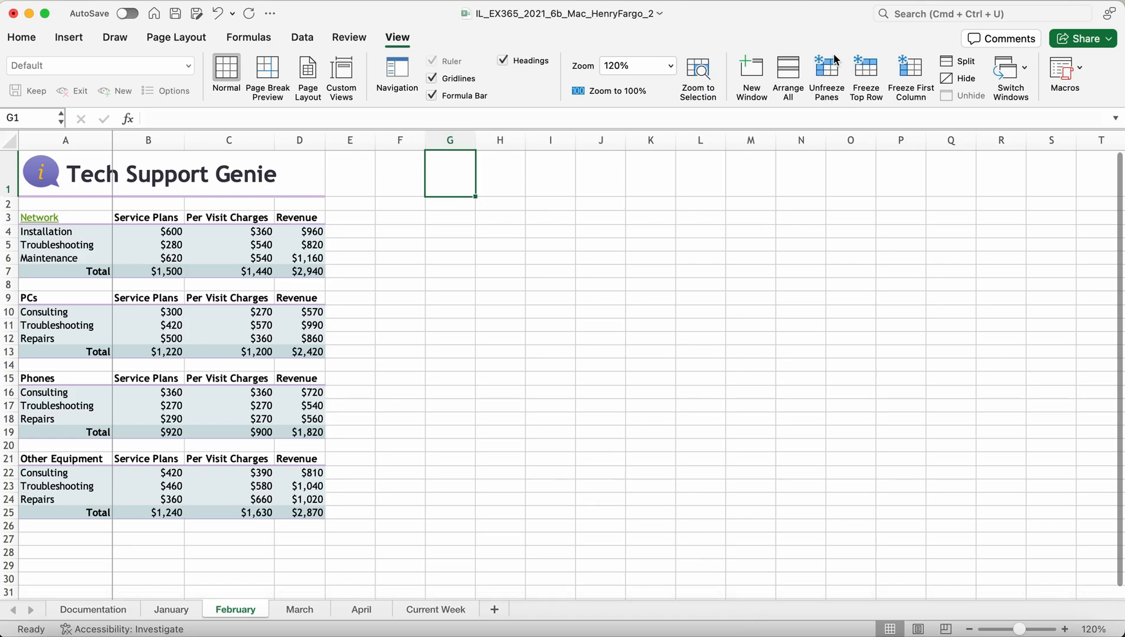
# Step: Unfreeze February's panes, briefly refreeze left of column G, then unfreeze again
pyautogui.click(822, 82)
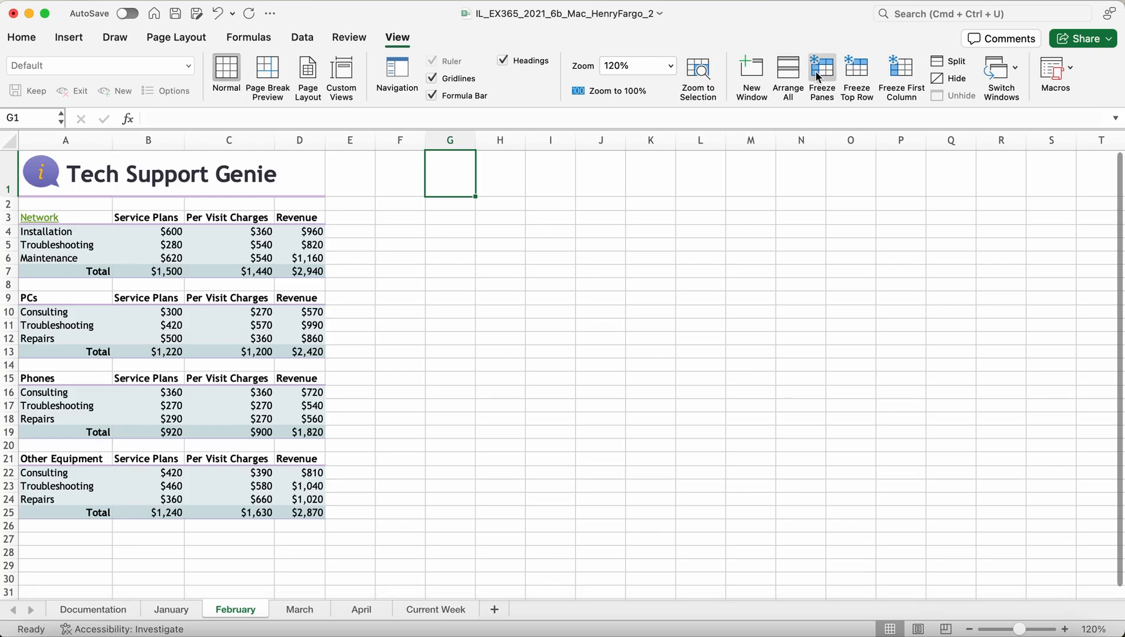
pyautogui.click(821, 79)
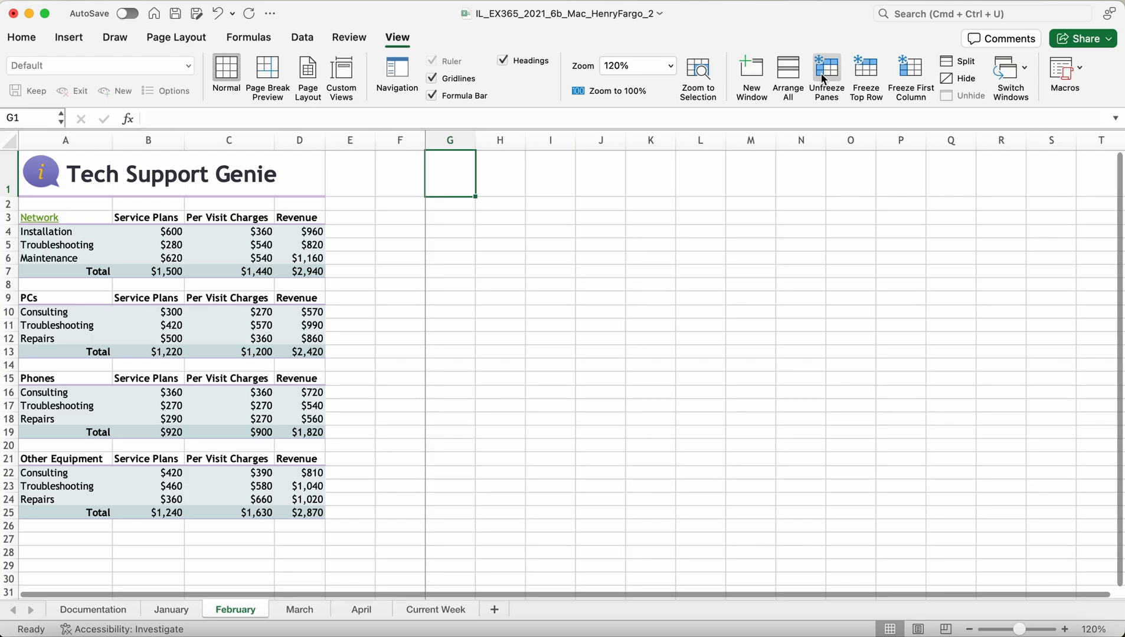
pyautogui.click(821, 79)
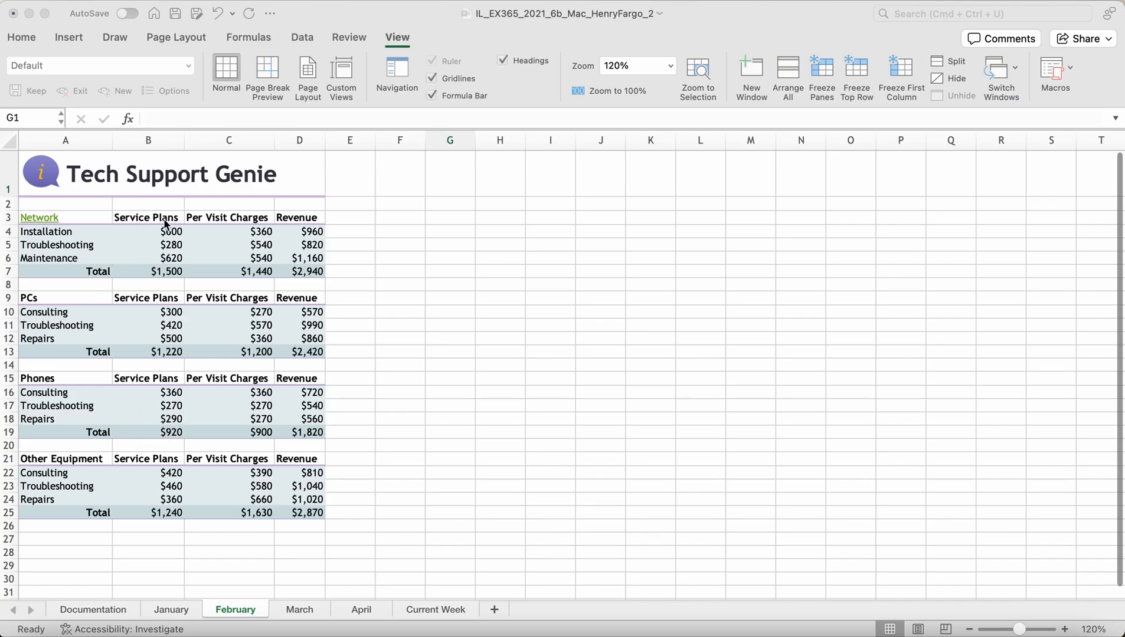
pyautogui.click(162, 182)
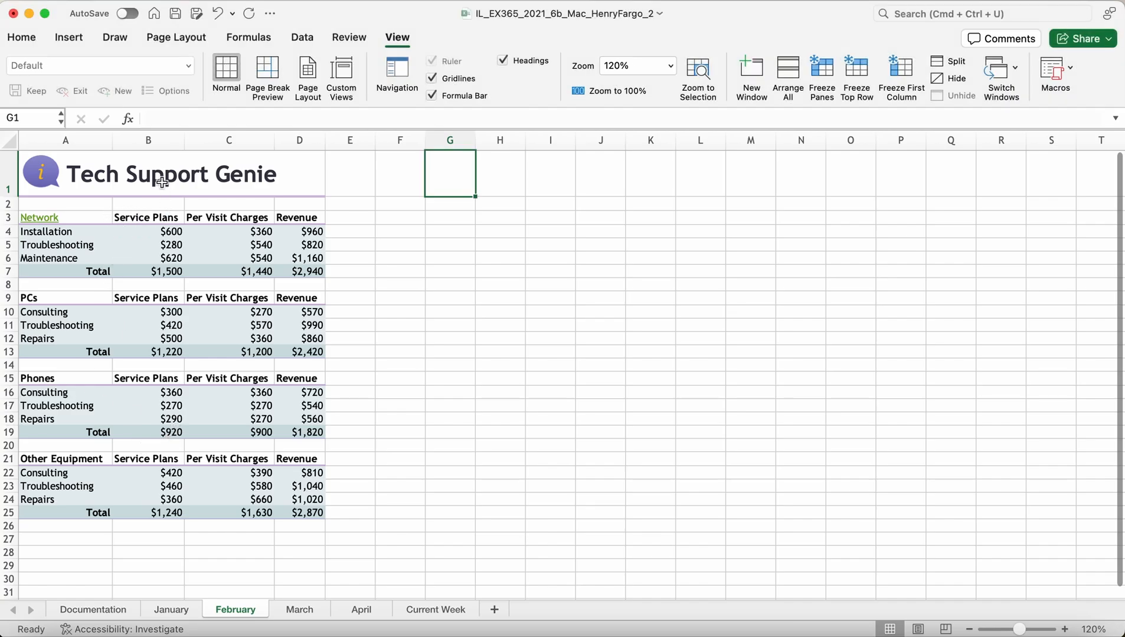
# Step: Group all sheets from January through Current Week and select title cell A1
pyautogui.click(164, 614)
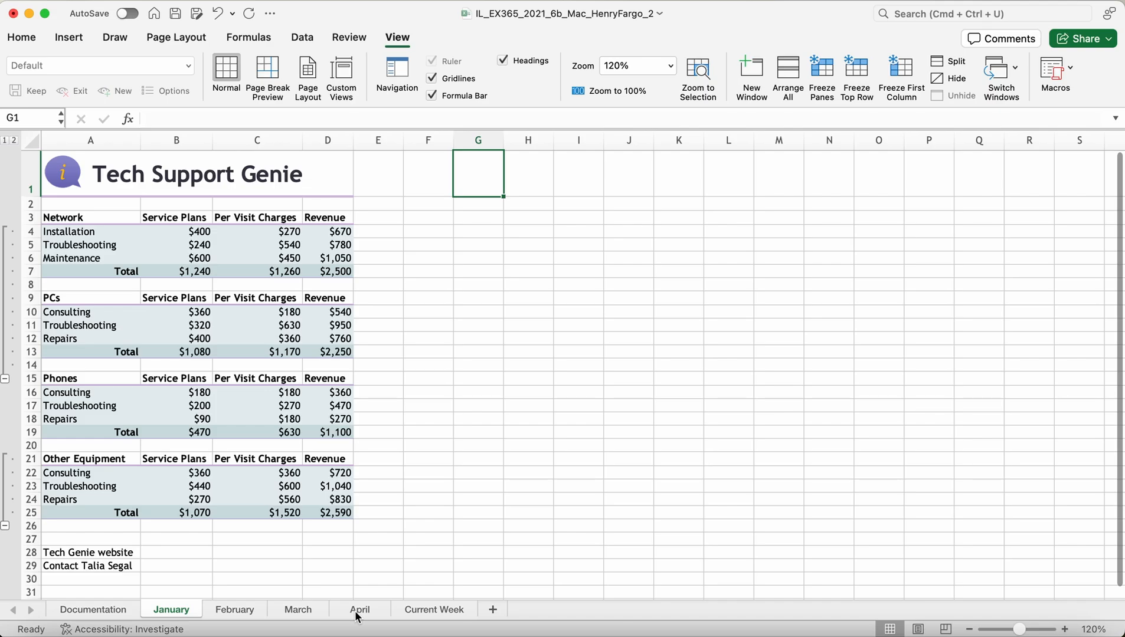
pyautogui.keyDown('shift'); pyautogui.click(442, 614); pyautogui.keyUp('shift')
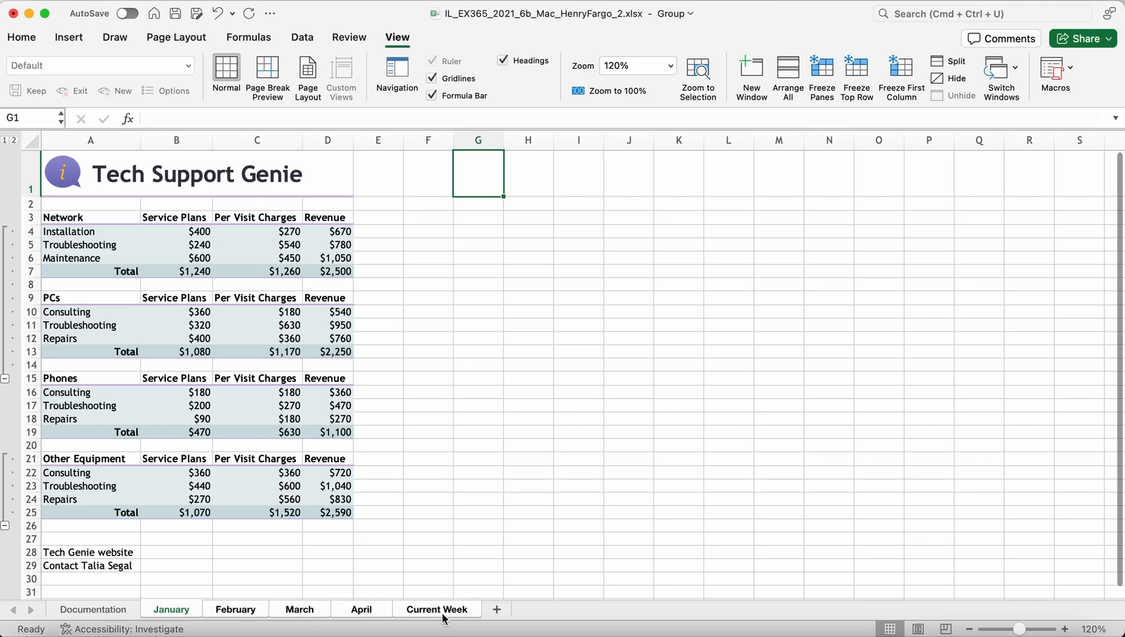
pyautogui.click(220, 180)
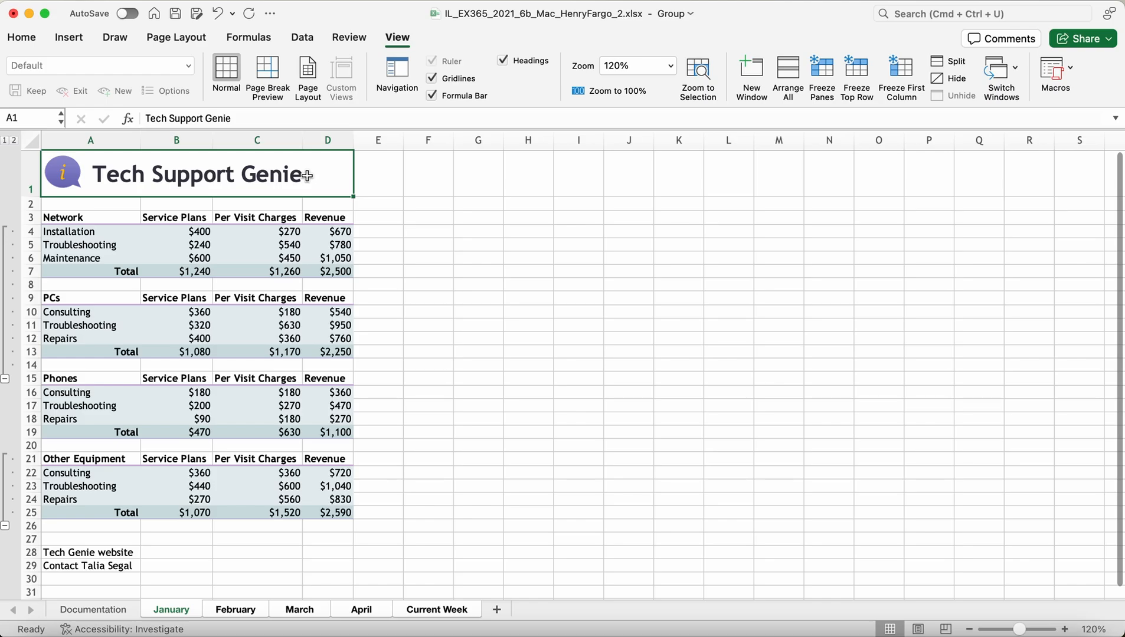
# Step: Replace the A1 title 'Tech Support Genie' with 'Tech Genie'
pyautogui.click(261, 118)
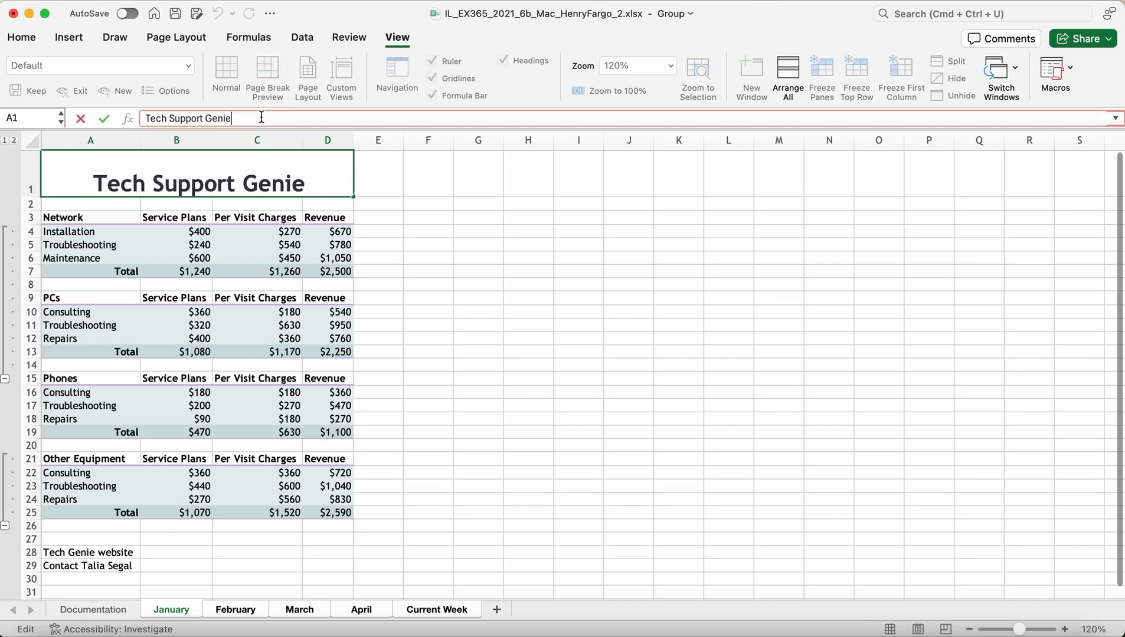
pyautogui.press('BackSpace')
pyautogui.press('BackSpace')
pyautogui.press('BackSpace')
pyautogui.press('BackSpace')
pyautogui.press('BackSpace')
pyautogui.press('BackSpace')
pyautogui.press('BackSpace')
pyautogui.press('BackSpace')
pyautogui.press('BackSpace')
pyautogui.press('BackSpace')
pyautogui.press('BackSpace')
pyautogui.press('BackSpace')
pyautogui.press('BackSpace')
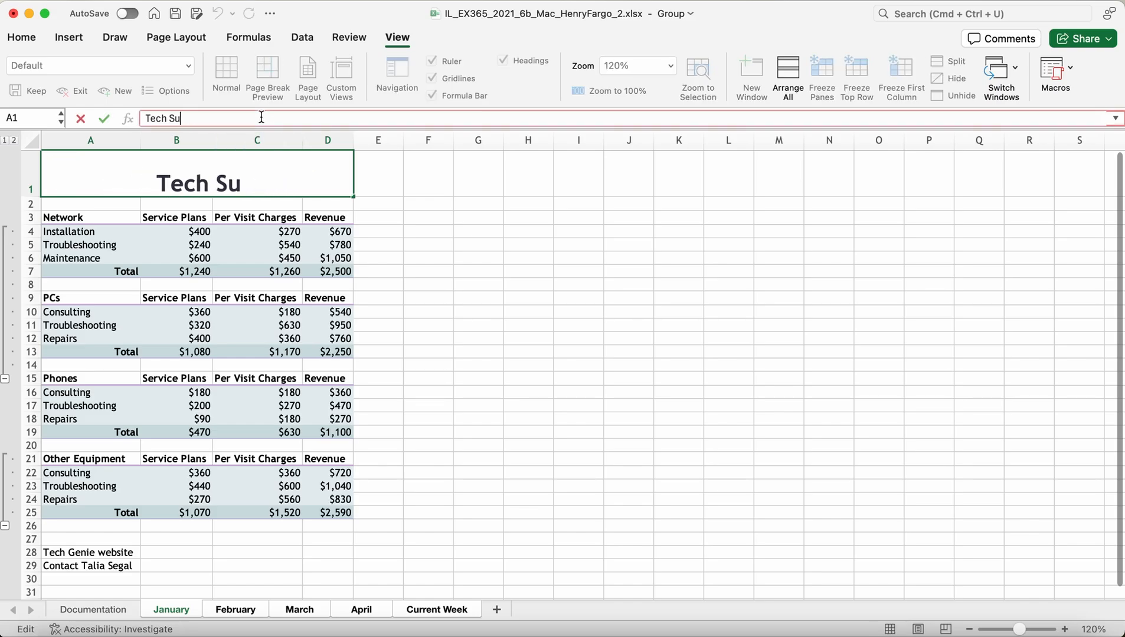
pyautogui.press('BackSpace')
pyautogui.press('BackSpace')
pyautogui.press('BackSpace')
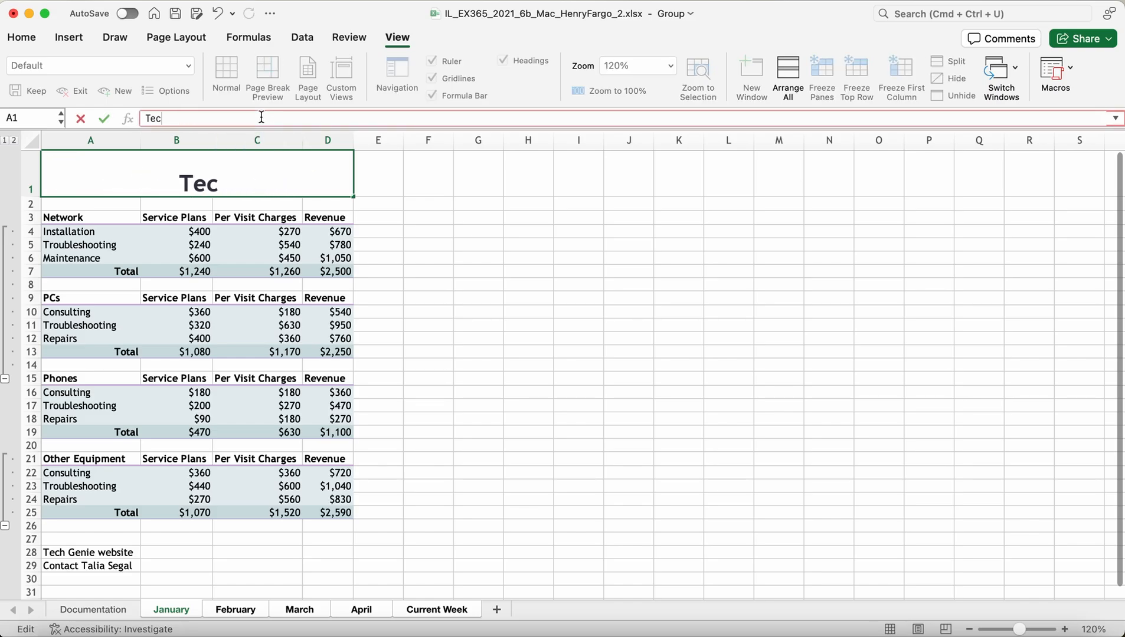
pyautogui.press('BackSpace')
pyautogui.press('BackSpace')
pyautogui.write('Tech ')
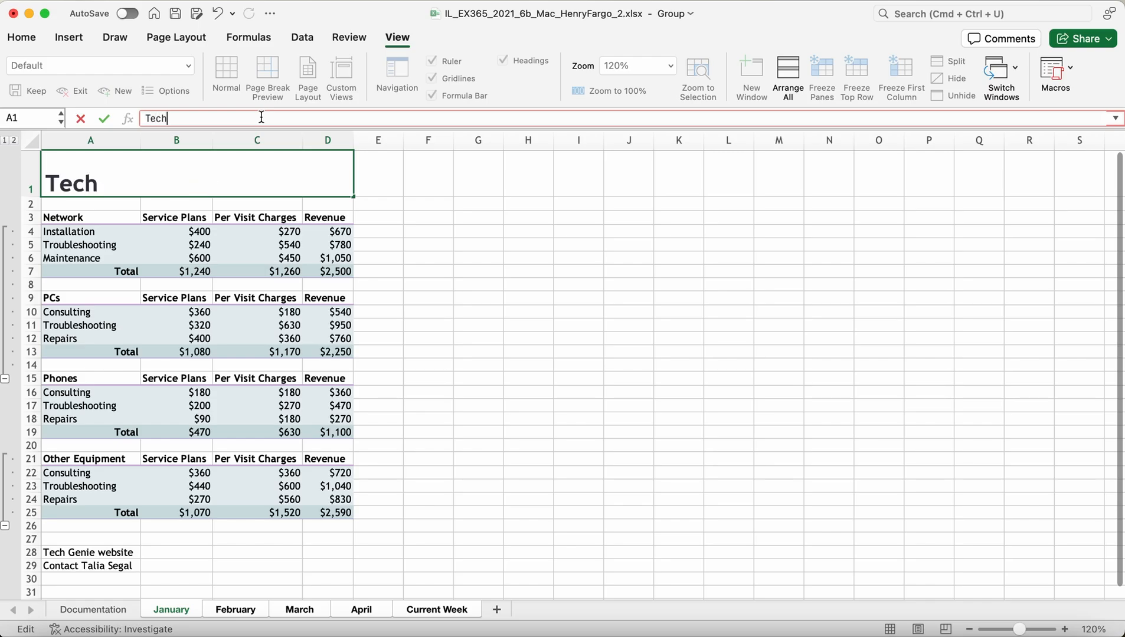
pyautogui.write('Genie')
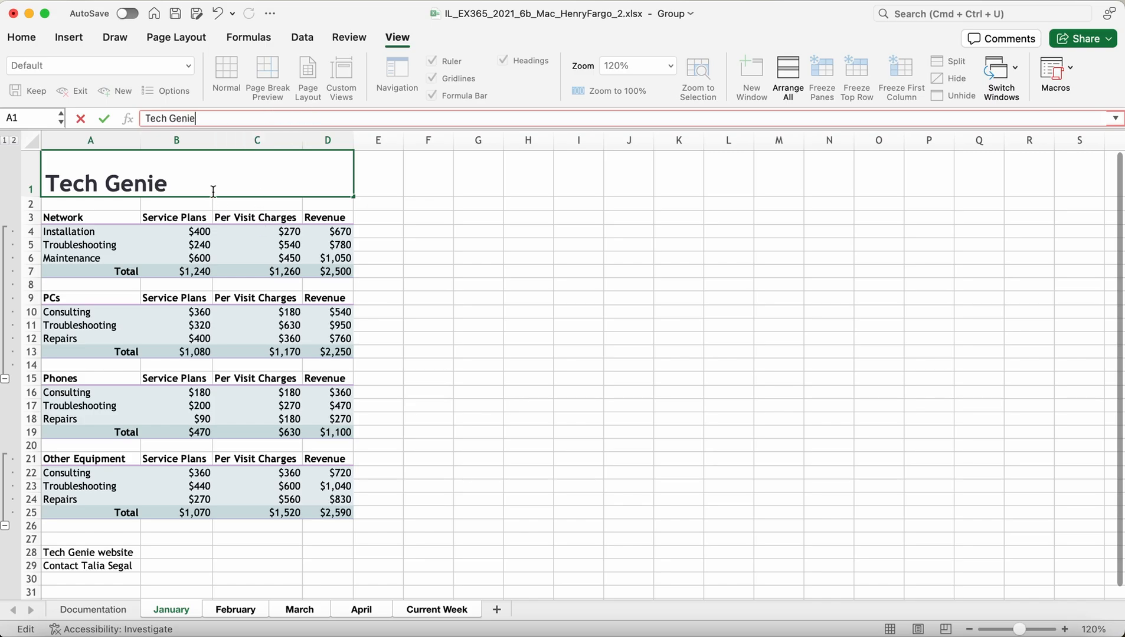
pyautogui.click(435, 193)
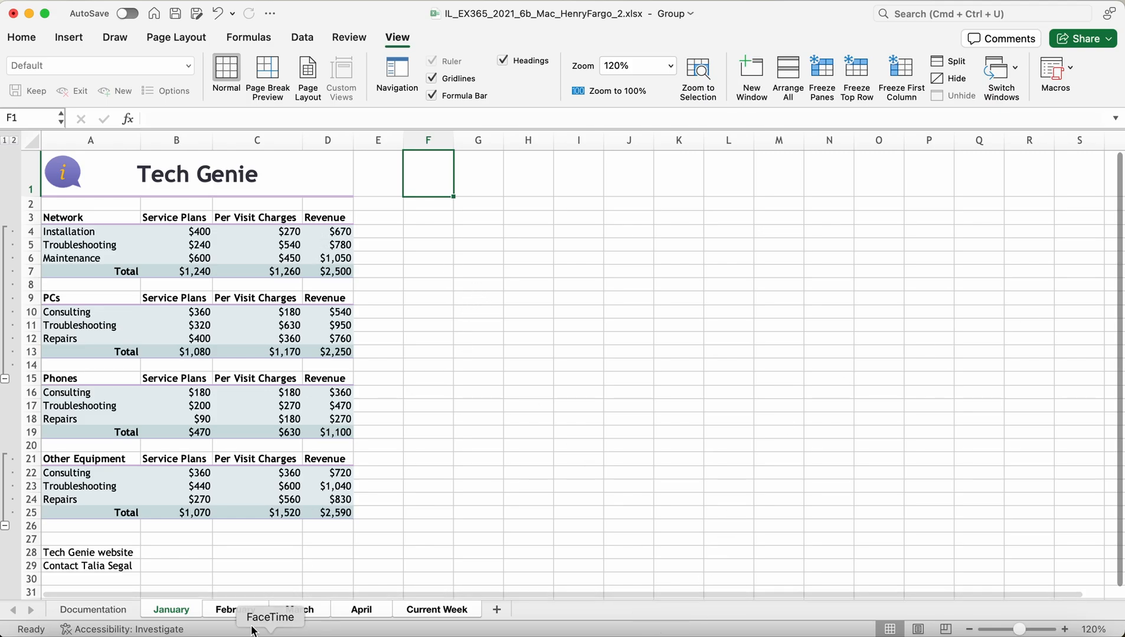
pyautogui.click(229, 611)
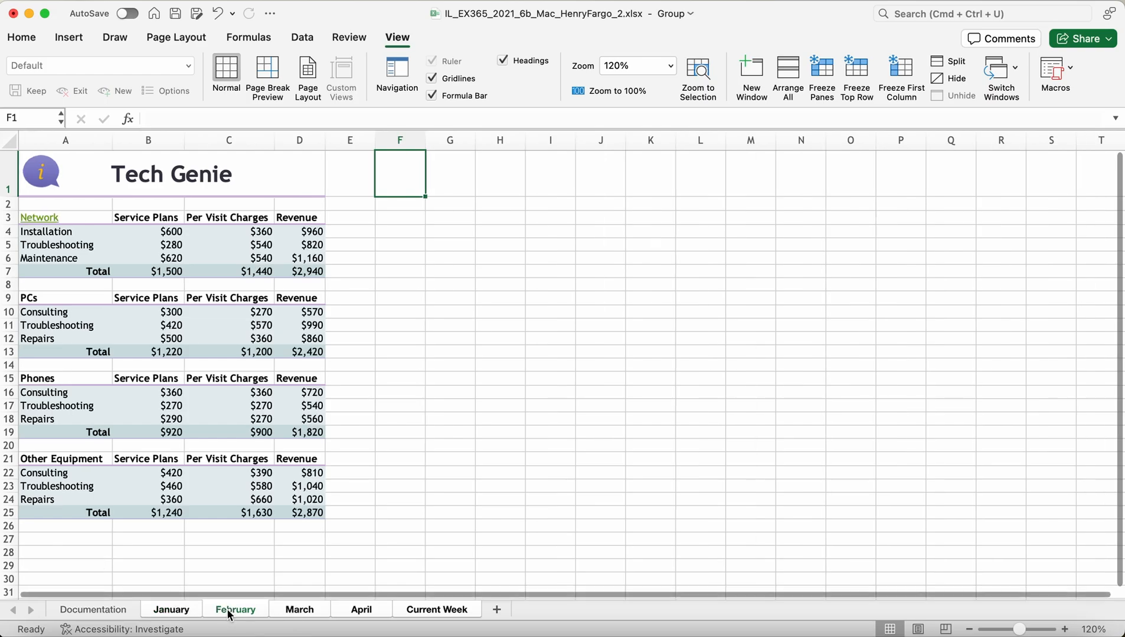
pyautogui.click(293, 613)
pyautogui.click(369, 614)
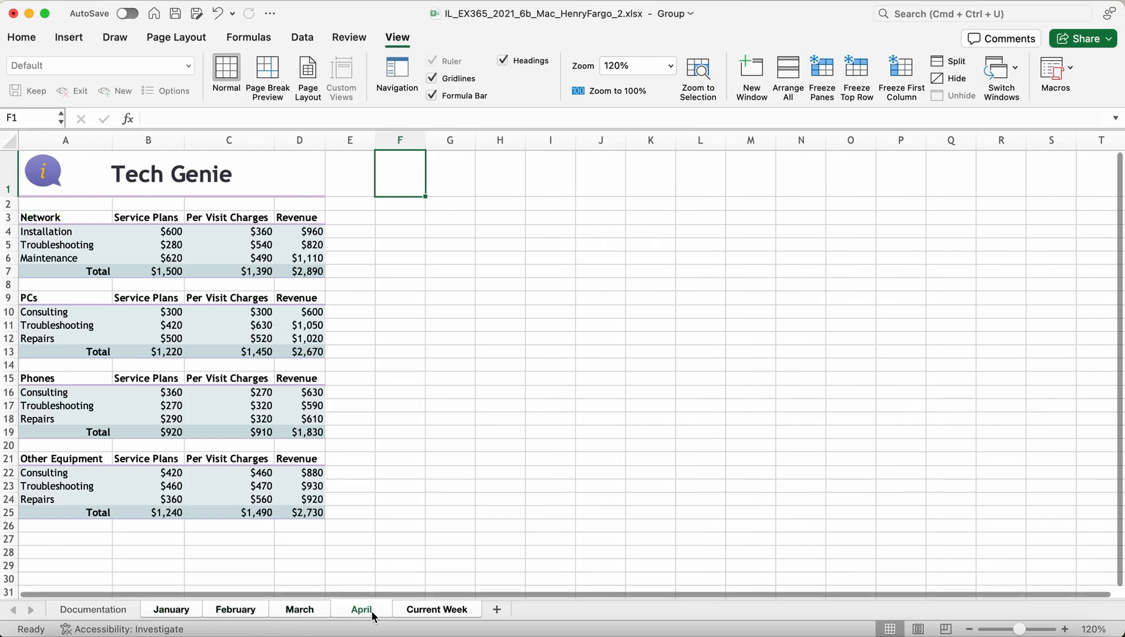
pyautogui.click(430, 618)
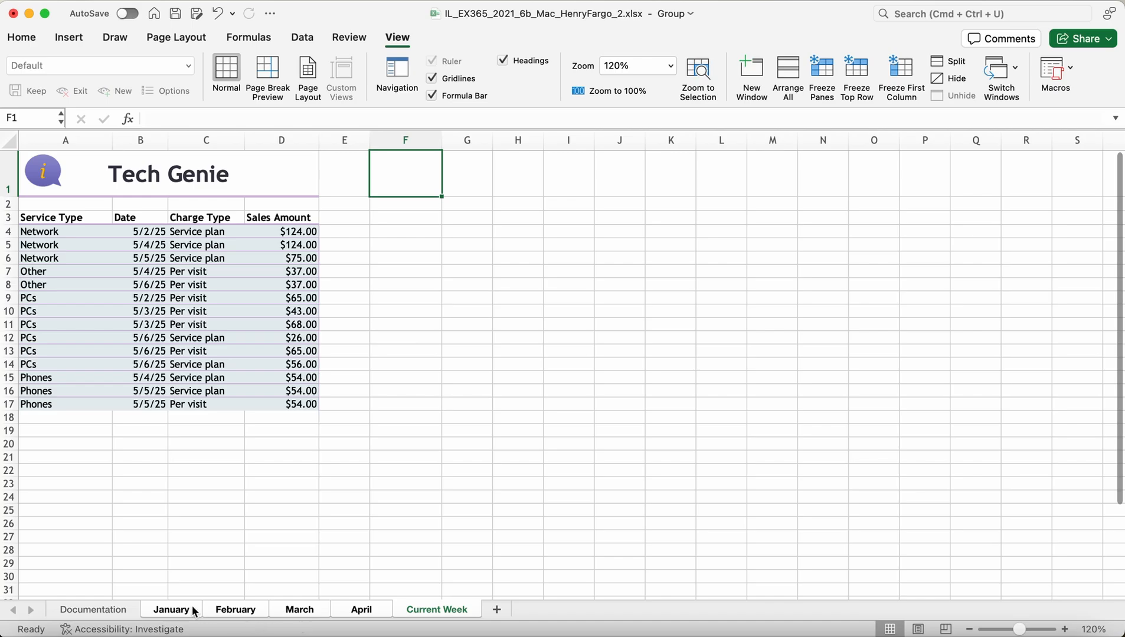
pyautogui.click(189, 612)
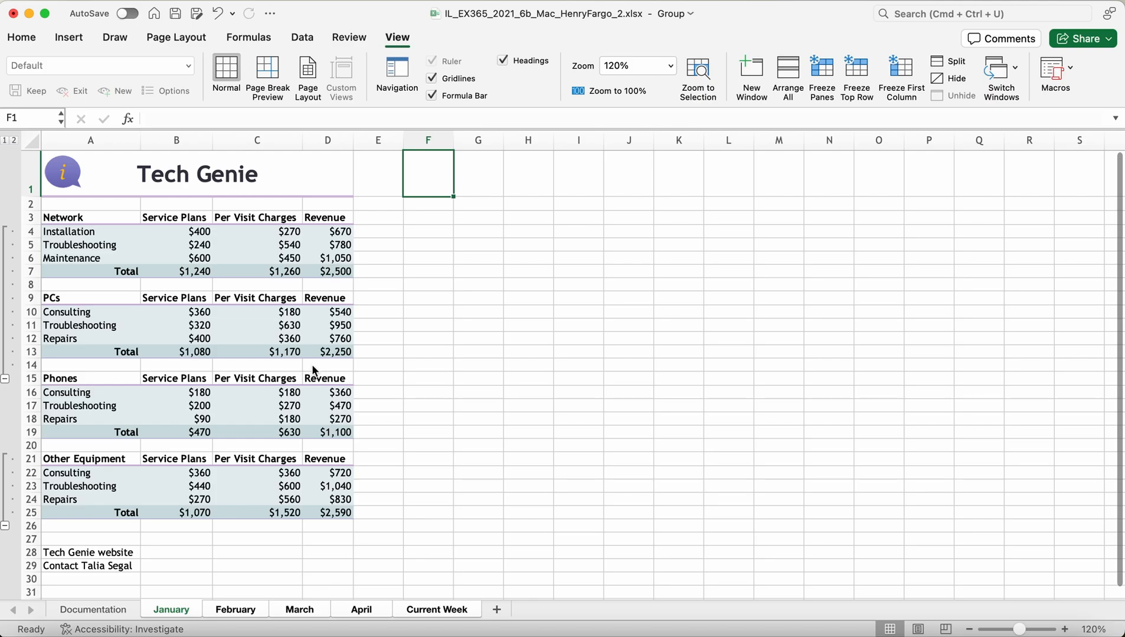
# Step: Fill the merged Tech Genie title cell with Lavender, Accent 2, Lighter 80%
pyautogui.click(106, 172)
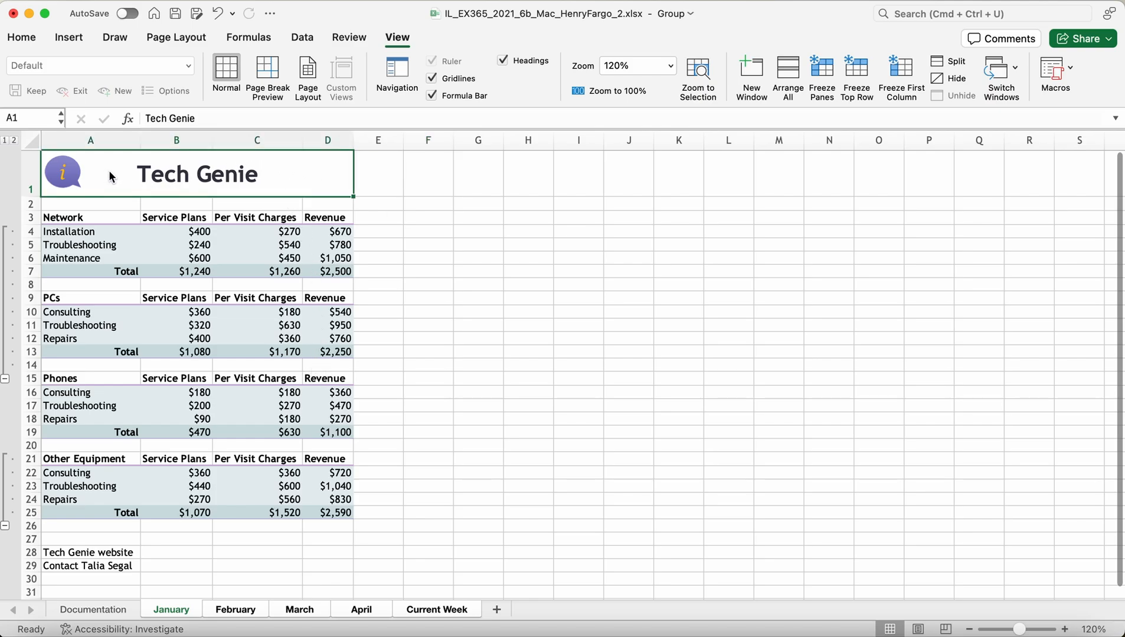
pyautogui.click(22, 37)
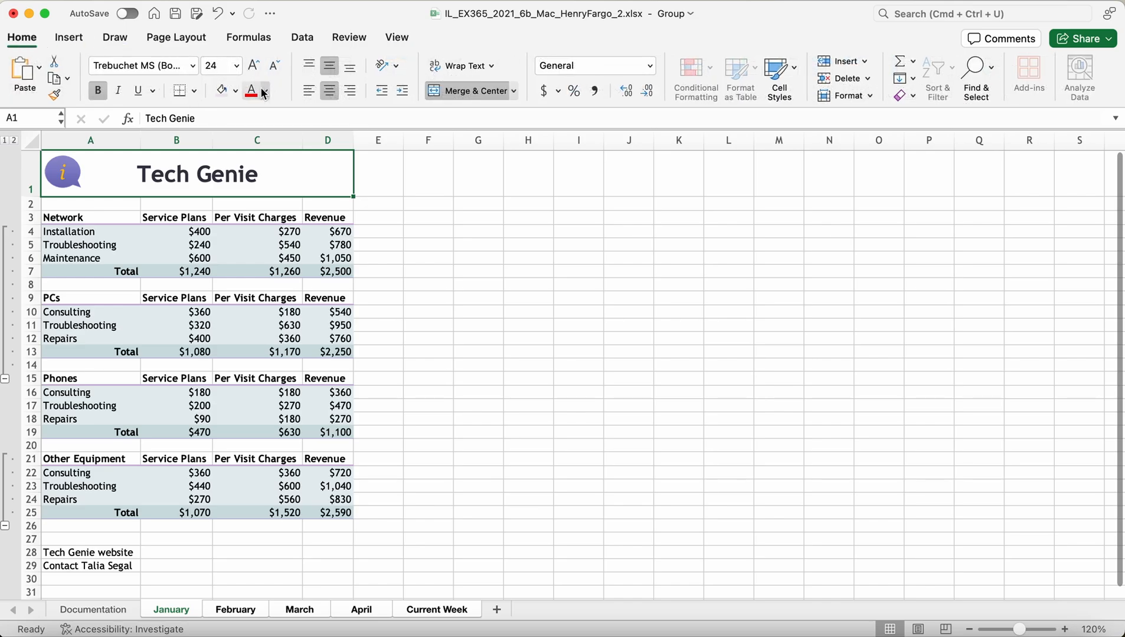
pyautogui.click(235, 90)
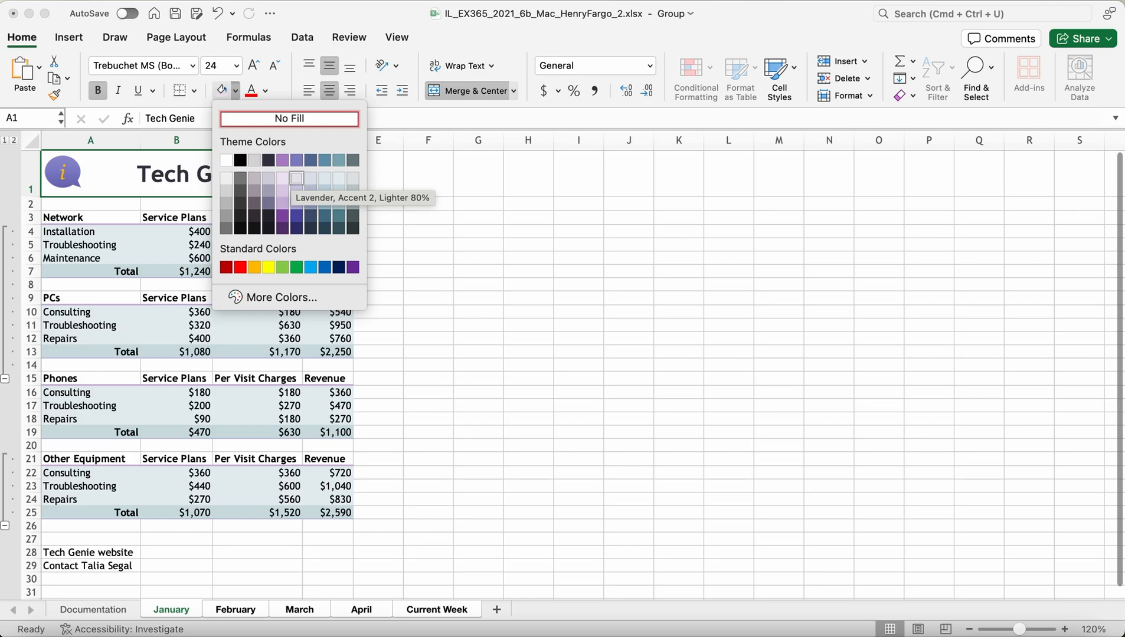
pyautogui.click(297, 177)
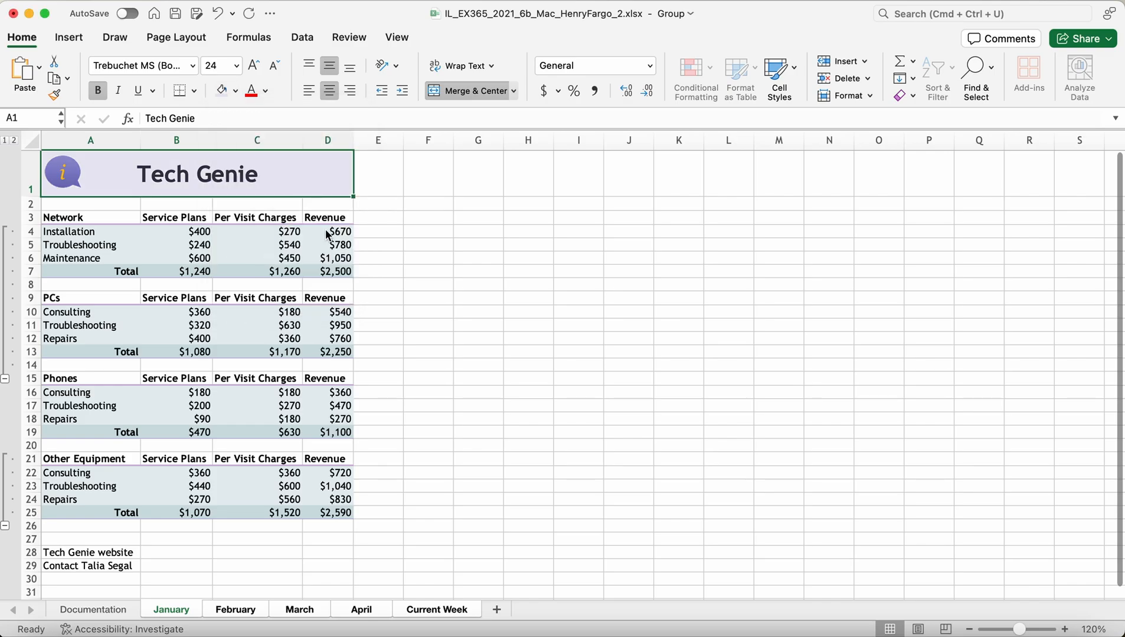
# Step: Check the fill on February, March, April and Current Week, then save the workbook
pyautogui.click(255, 612)
pyautogui.click(299, 614)
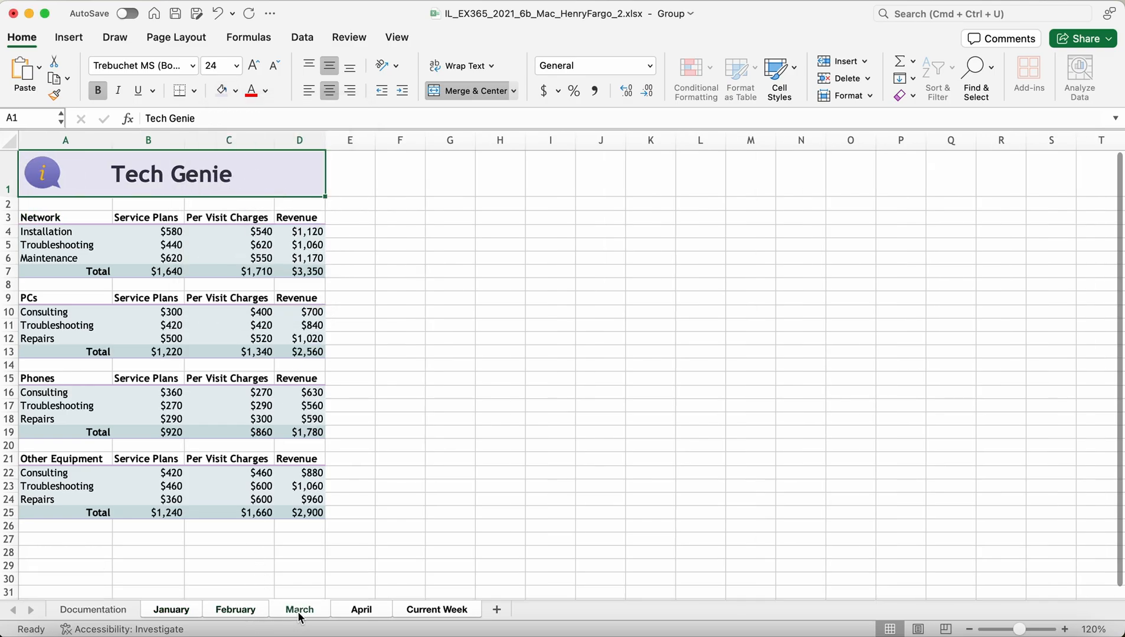
pyautogui.click(347, 613)
pyautogui.click(424, 611)
pyautogui.click(177, 611)
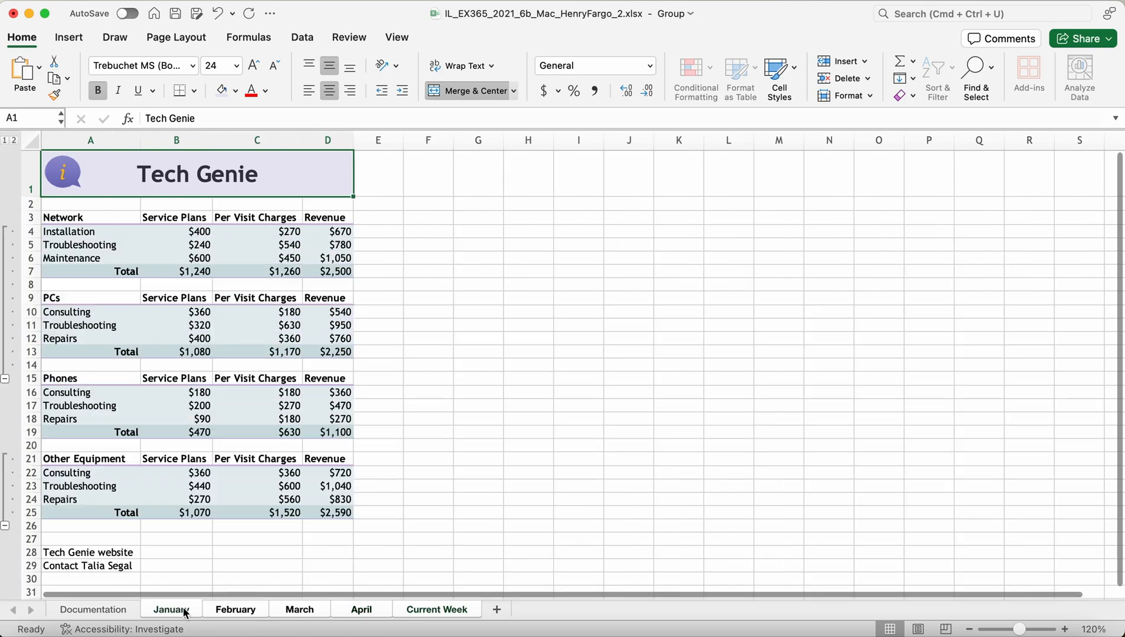
pyautogui.click(179, 11)
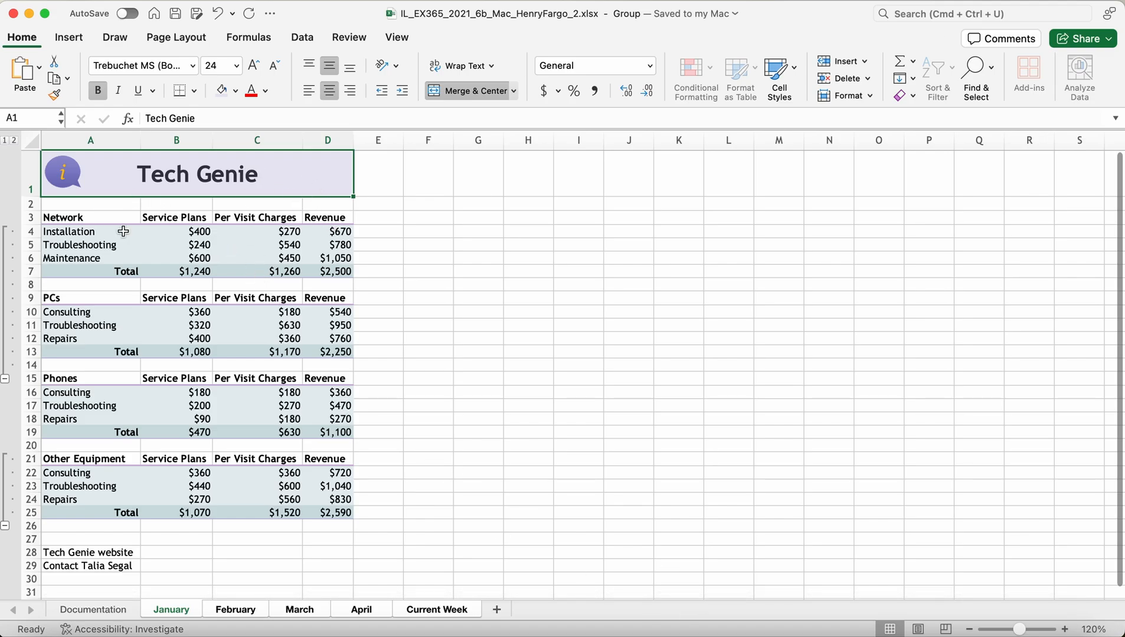
# Step: Set the bottom page margin to 1 inch in Custom Margins
pyautogui.click(171, 36)
pyautogui.click(149, 72)
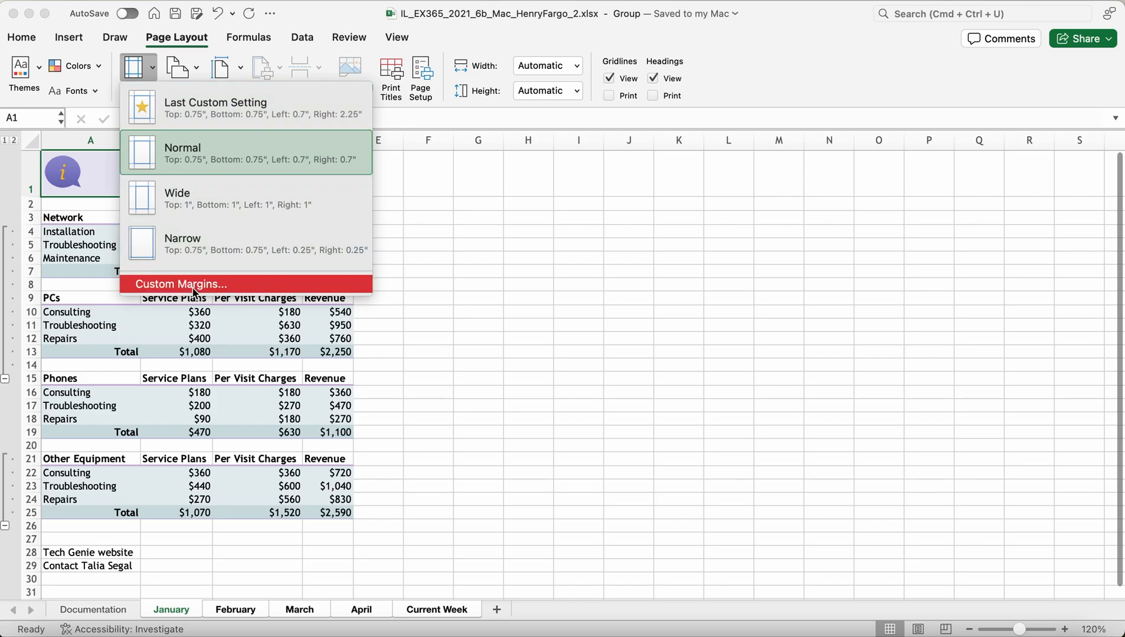
pyautogui.click(194, 288)
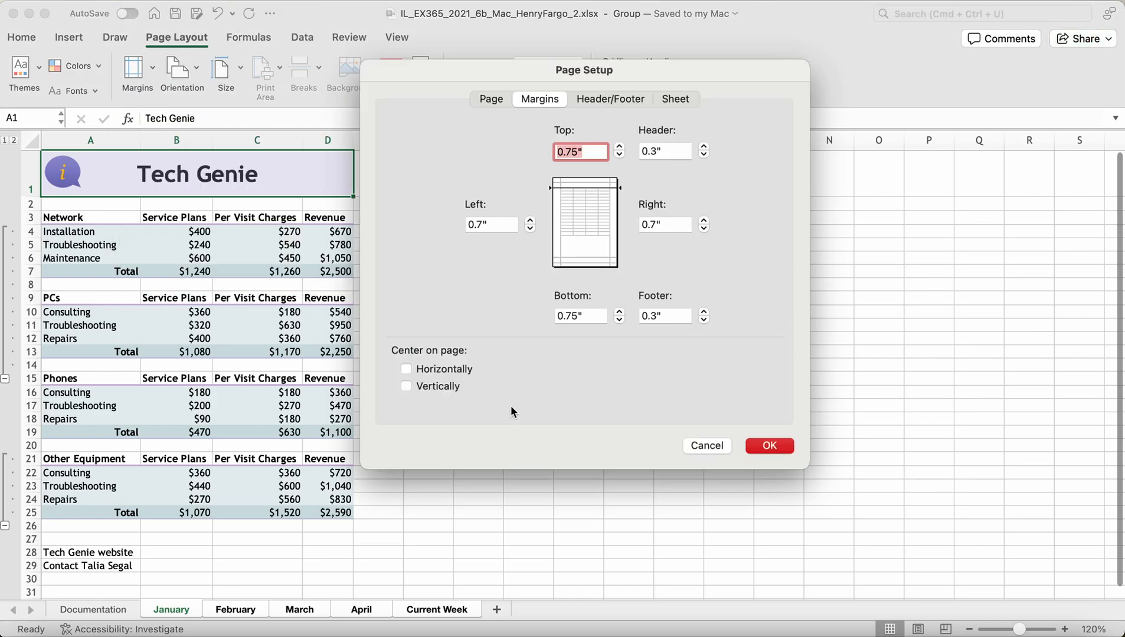
pyautogui.click(589, 314)
pyautogui.write('0')
pyautogui.press('BackSpace')
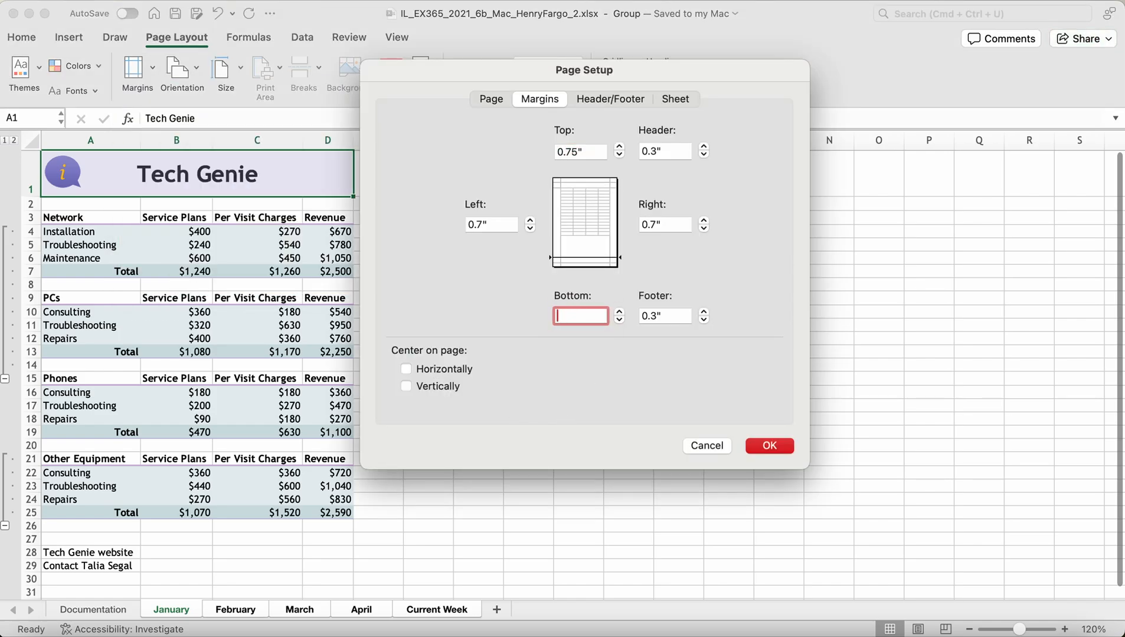
pyautogui.write('1')
pyautogui.click(788, 449)
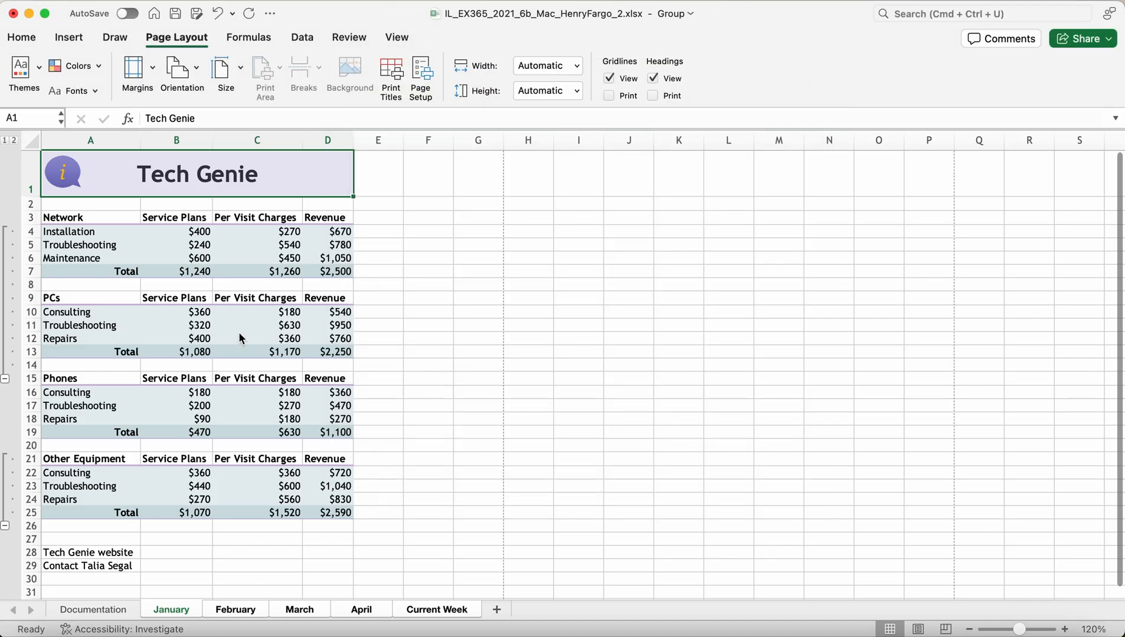
# Step: Verify the custom margins on the February and Current Week sheets
pyautogui.click(222, 614)
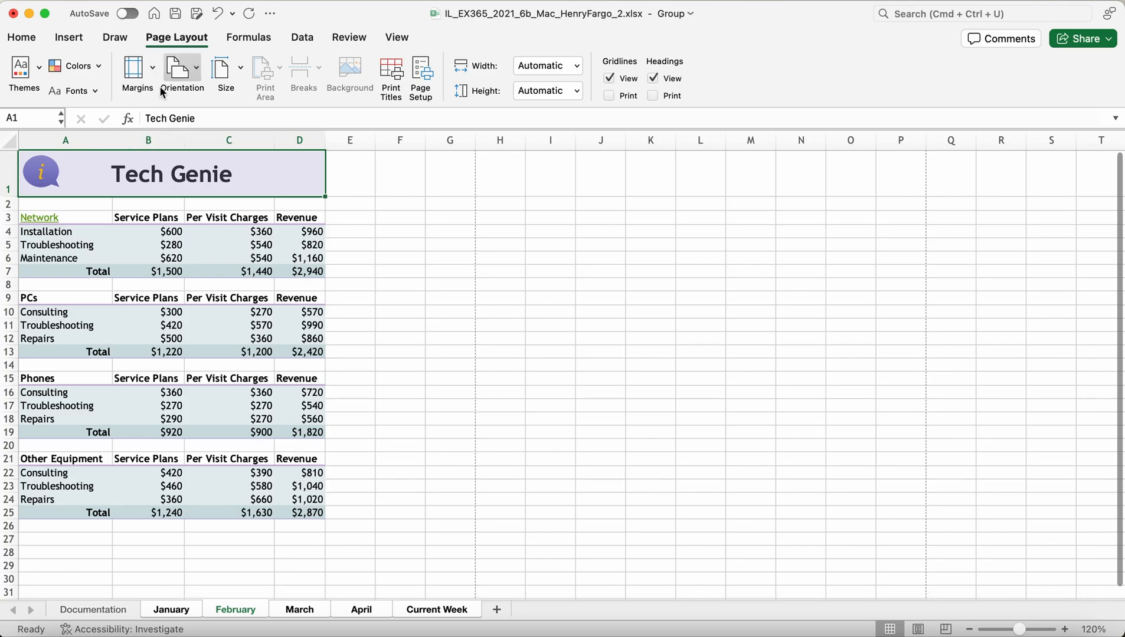
pyautogui.click(145, 77)
pyautogui.click(177, 282)
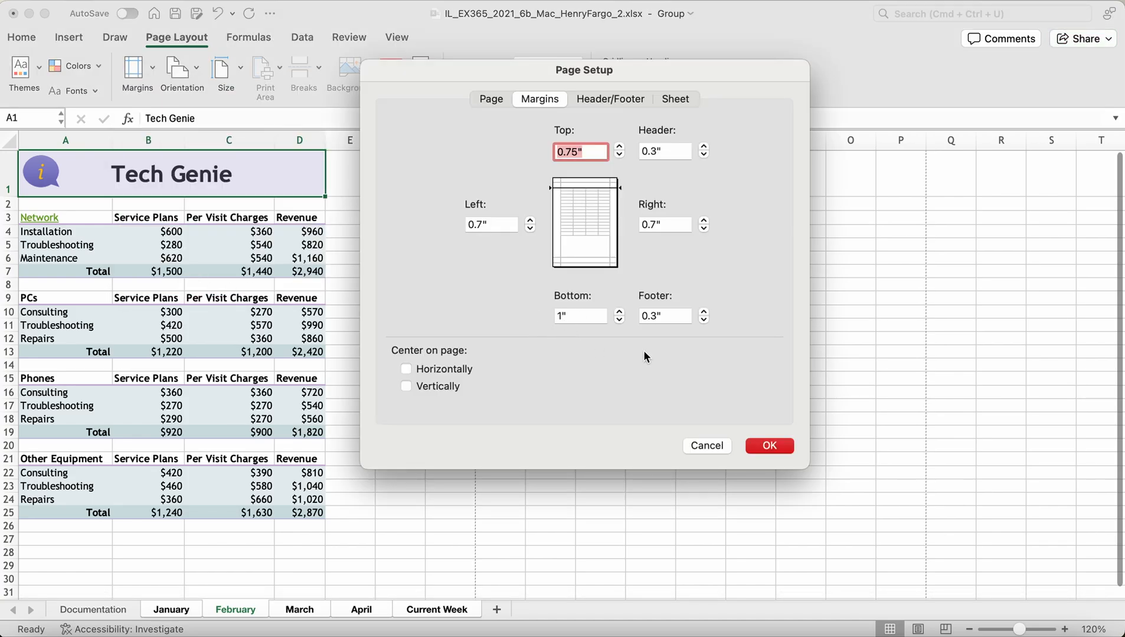
pyautogui.click(778, 446)
pyautogui.click(435, 614)
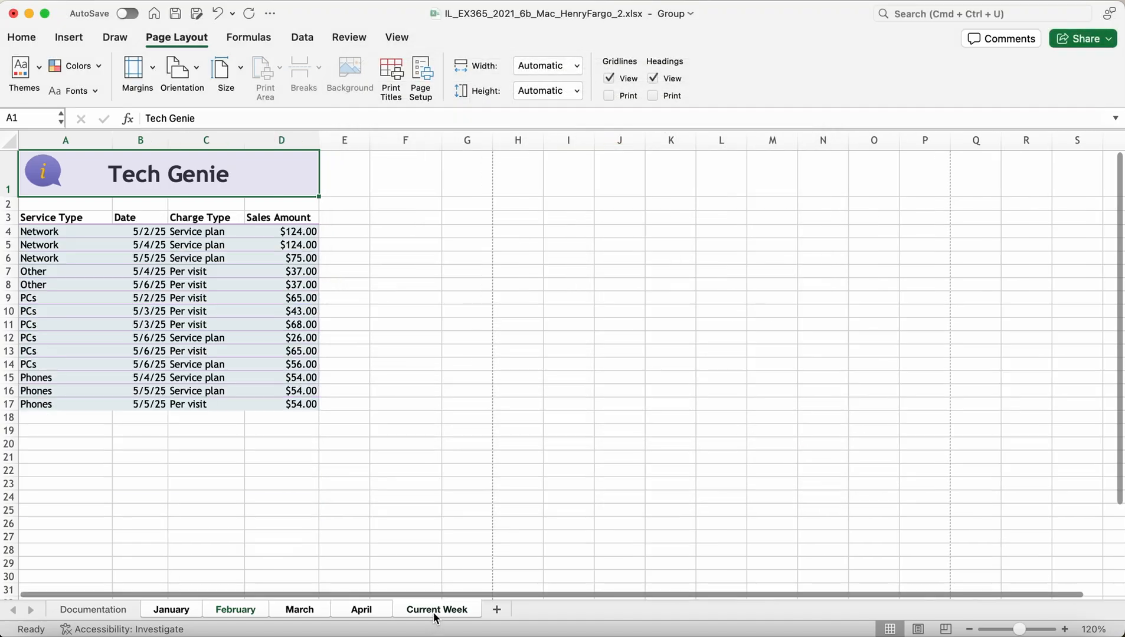
pyautogui.click(150, 85)
pyautogui.click(190, 283)
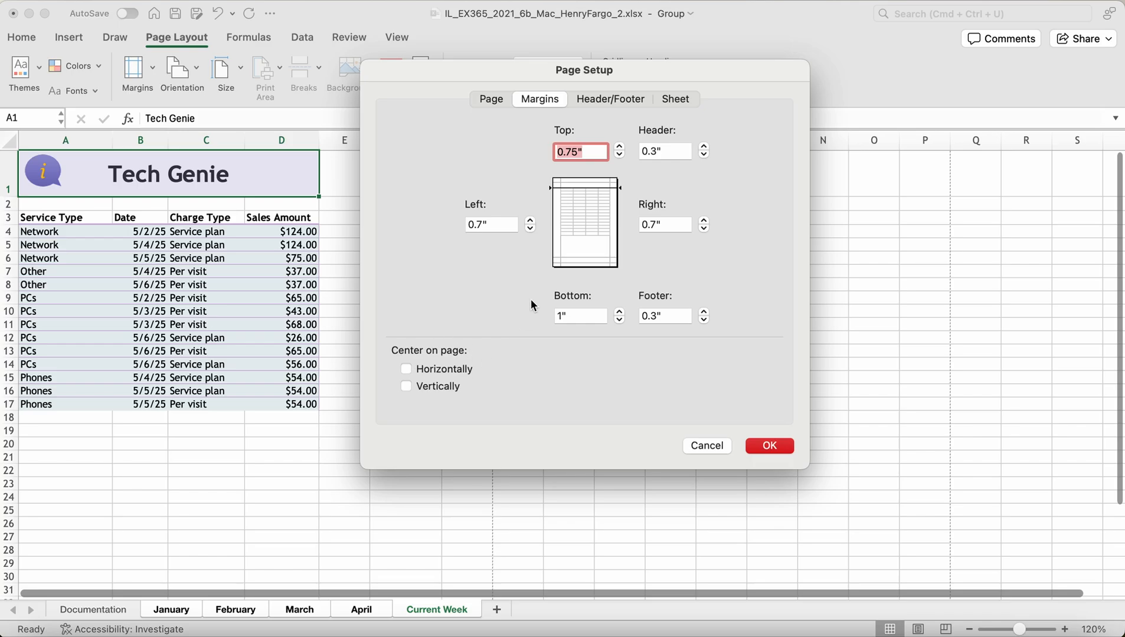
pyautogui.click(769, 446)
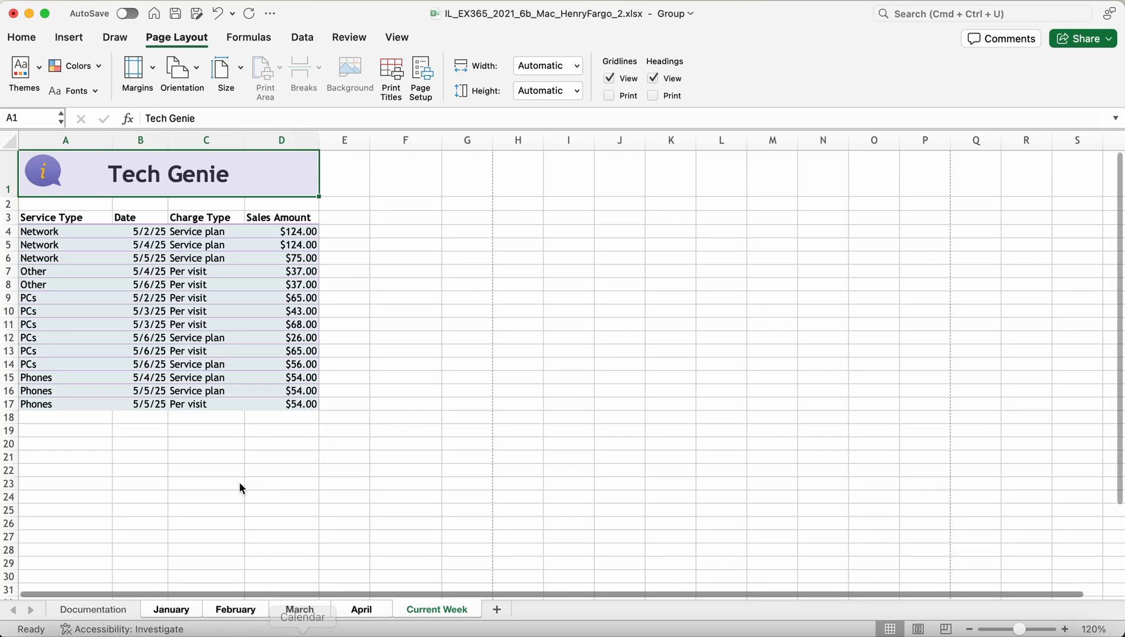
# Step: Select the January sheet and choose Ungroup Sheets to separate the grouped worksheets
pyautogui.click(172, 610)
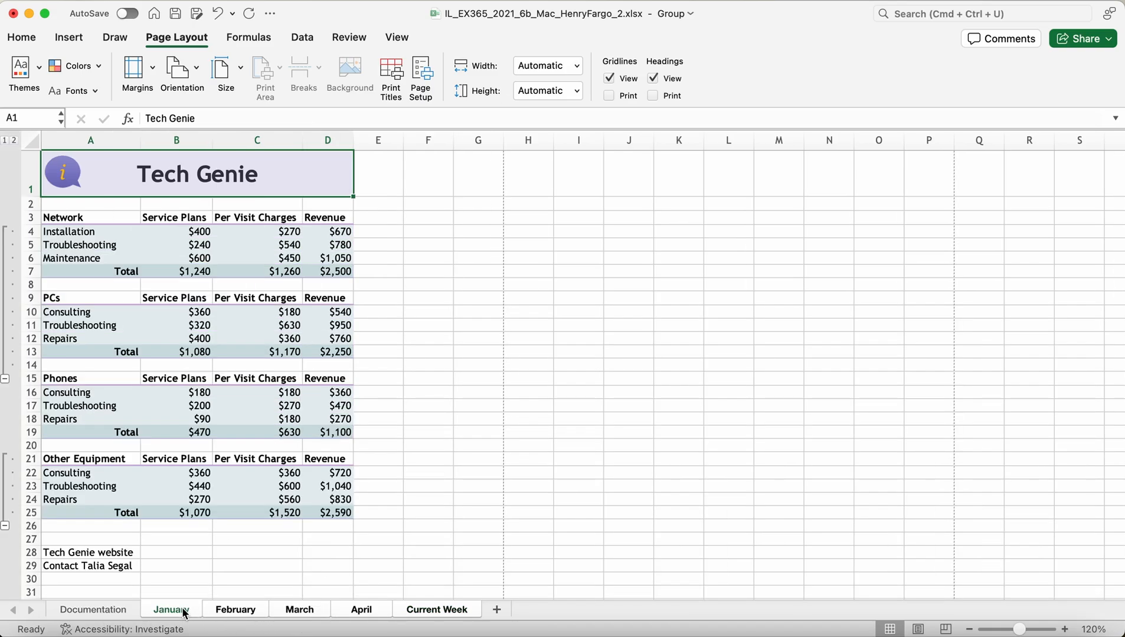
pyautogui.rightClick(184, 613)
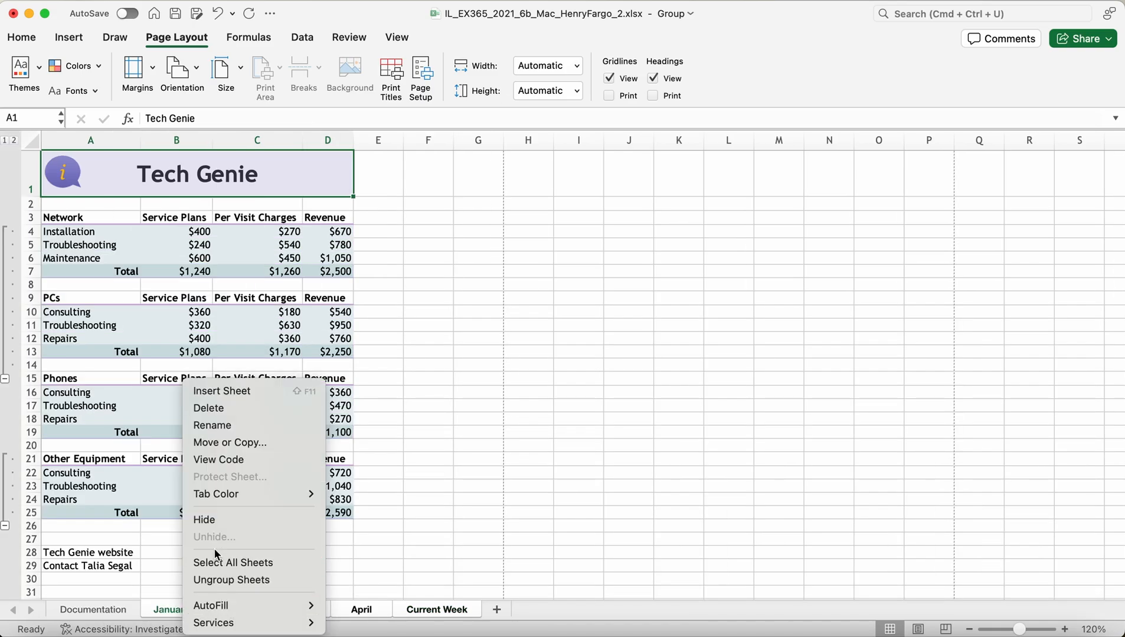
pyautogui.click(232, 581)
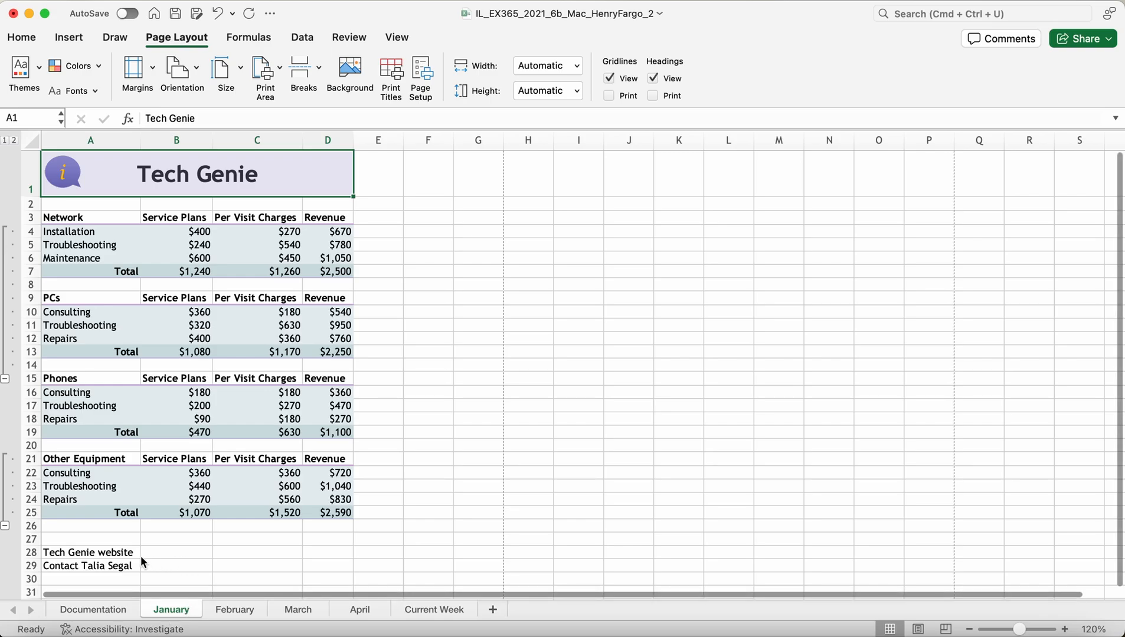
pyautogui.click(96, 538)
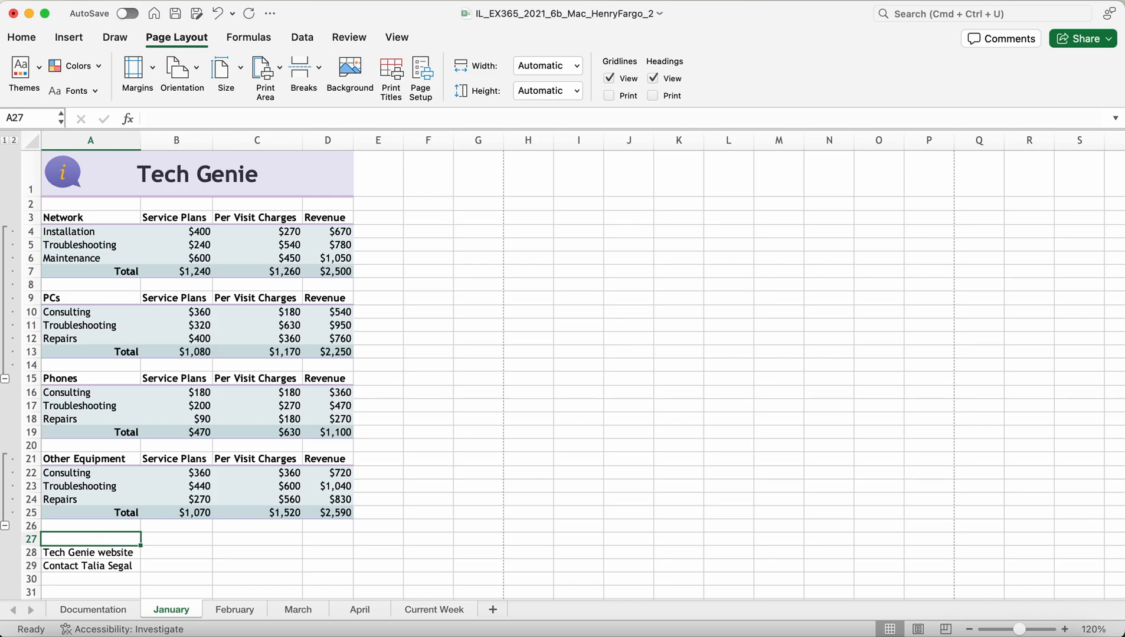
pyautogui.write('Fe')
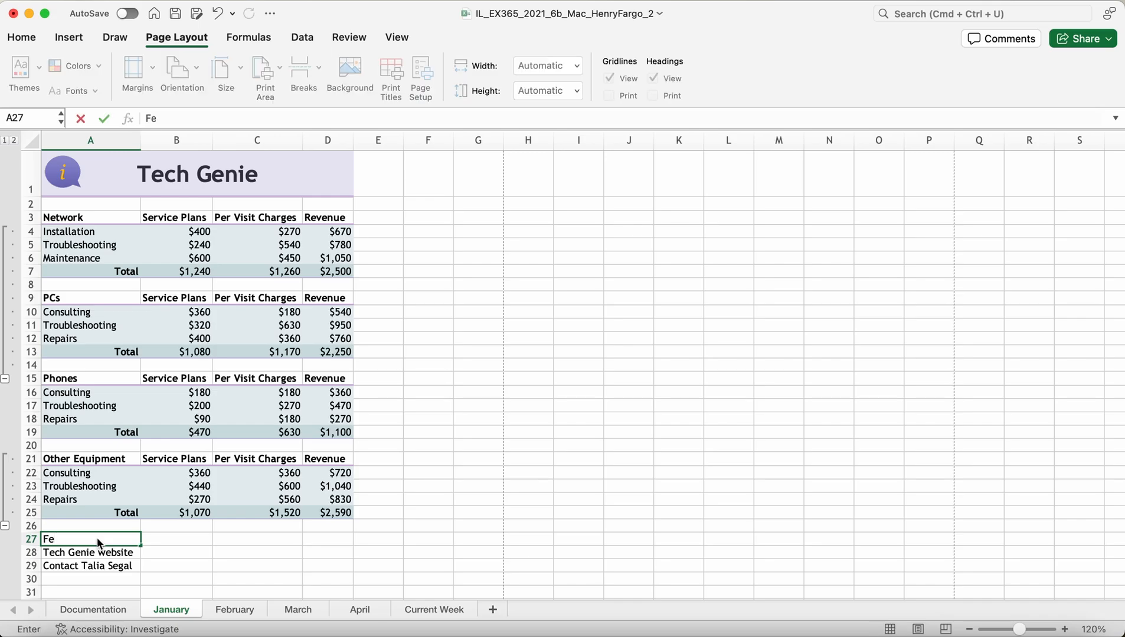
pyautogui.write('bruary')
pyautogui.click(182, 539)
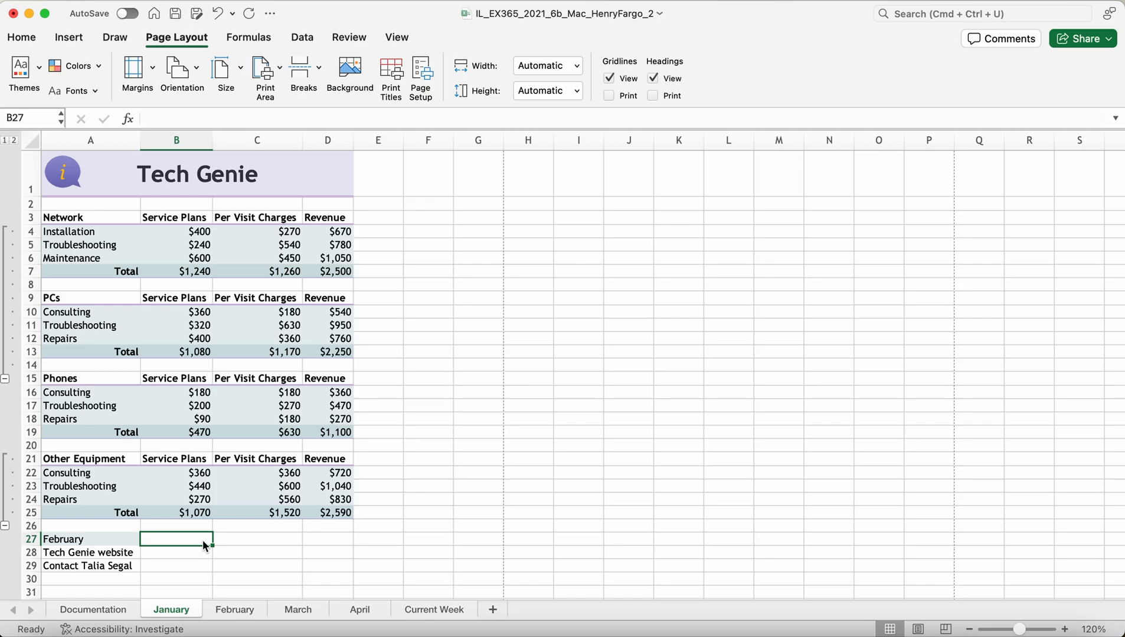
pyautogui.click(90, 540)
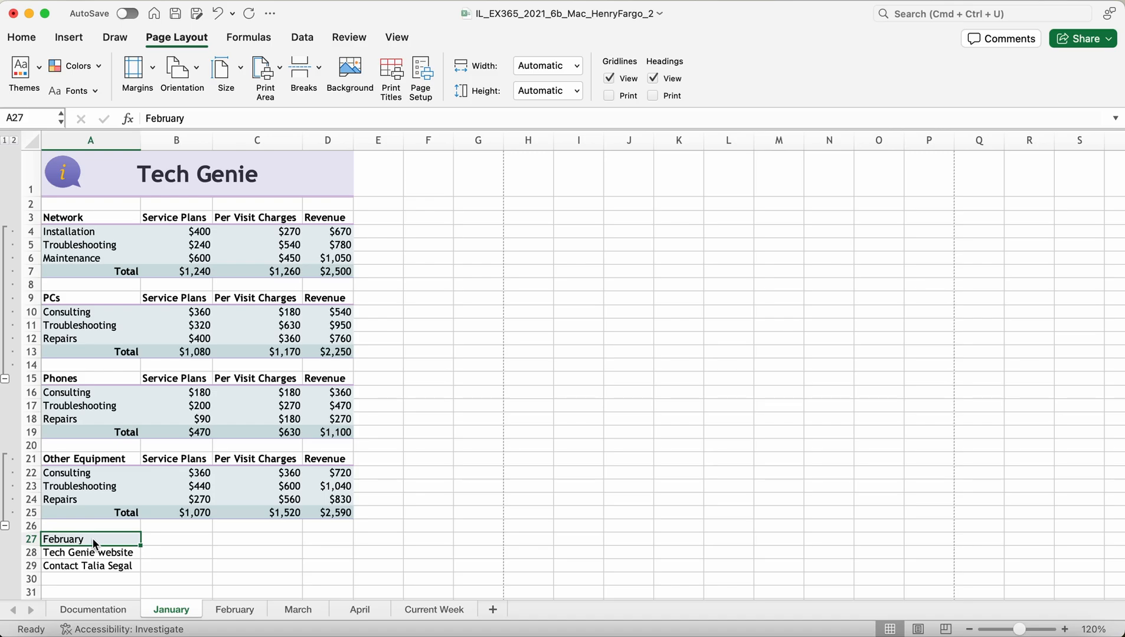
# Step: Hyperlink the February label in January's A27 to cell A1 of the February sheet
pyautogui.rightClick(95, 543)
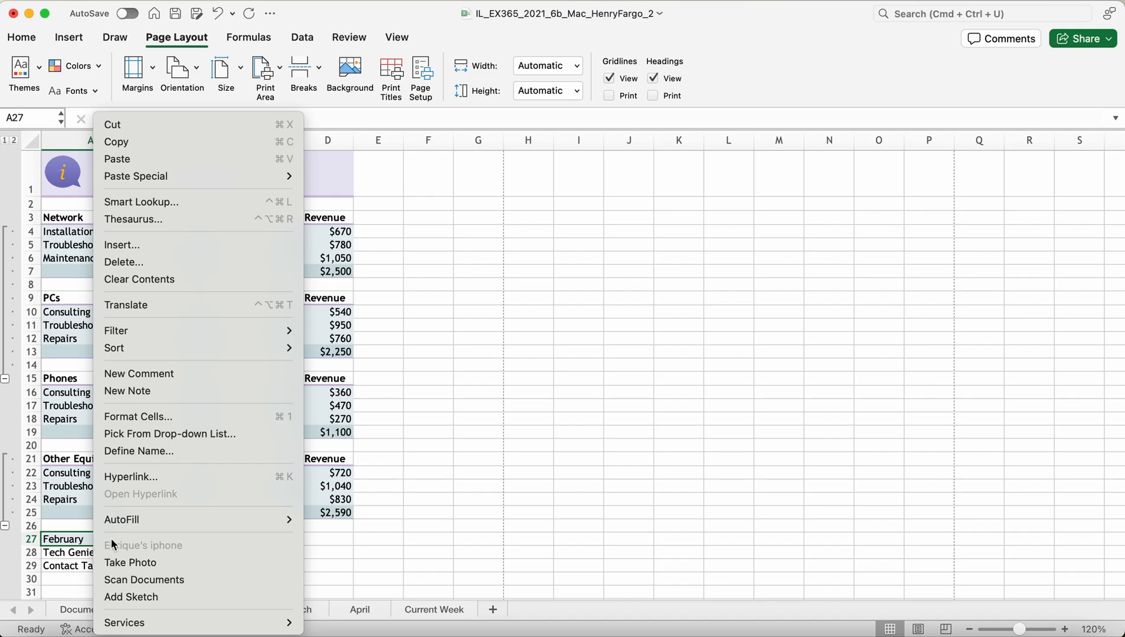
pyautogui.click(128, 476)
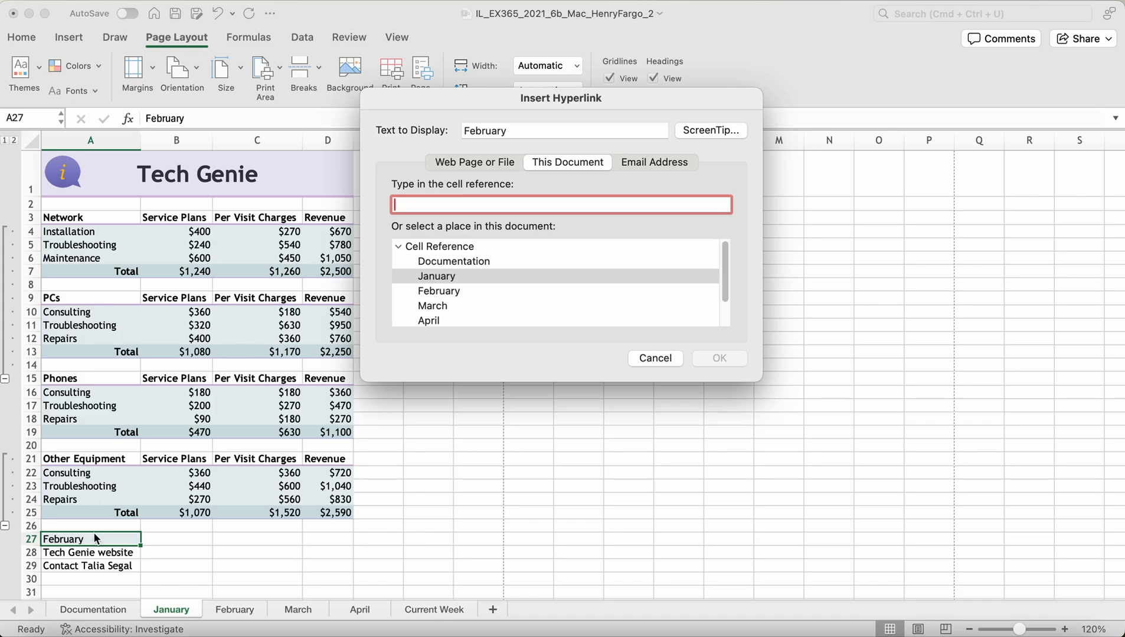
pyautogui.click(441, 293)
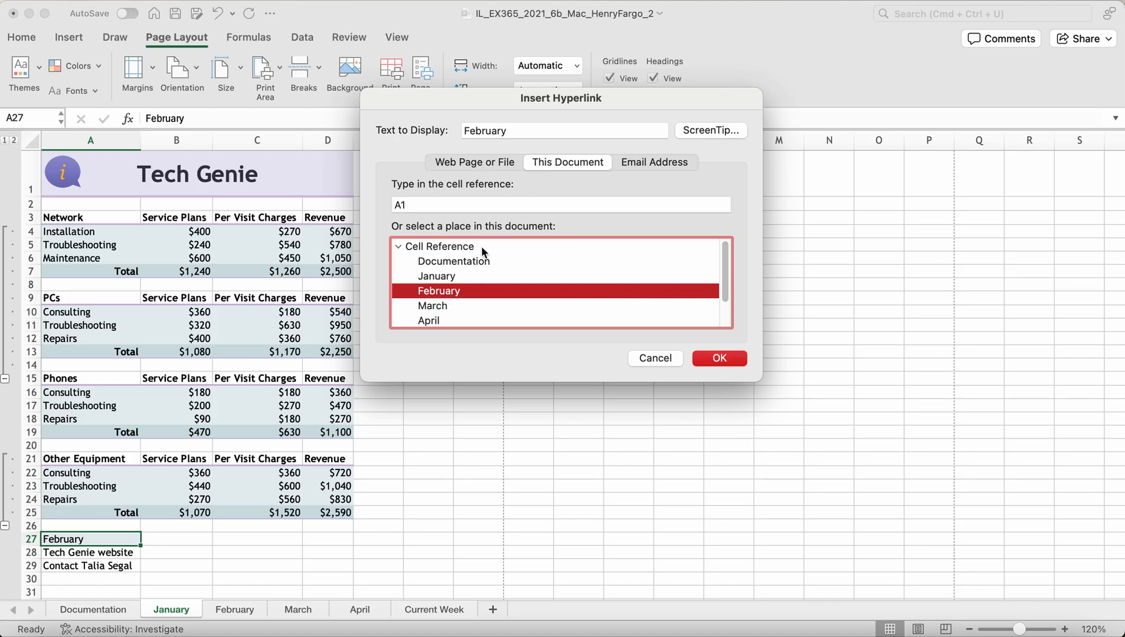
pyautogui.click(725, 359)
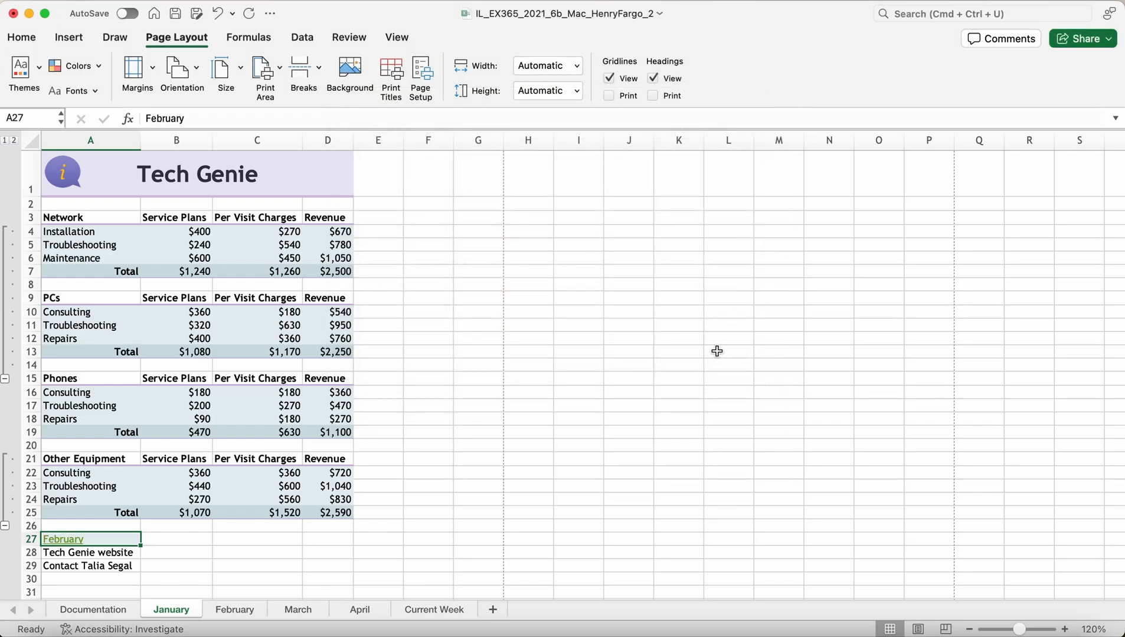
# Step: Follow the new February link in A27 to jump to the February sheet
pyautogui.click(219, 564)
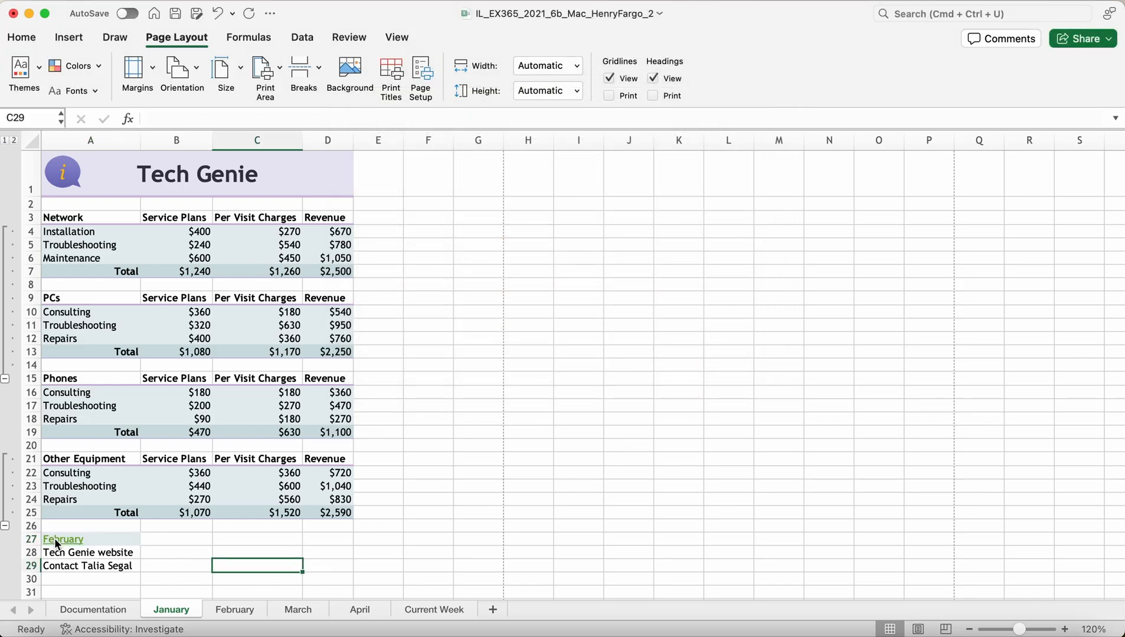
pyautogui.moveTo(57, 540)
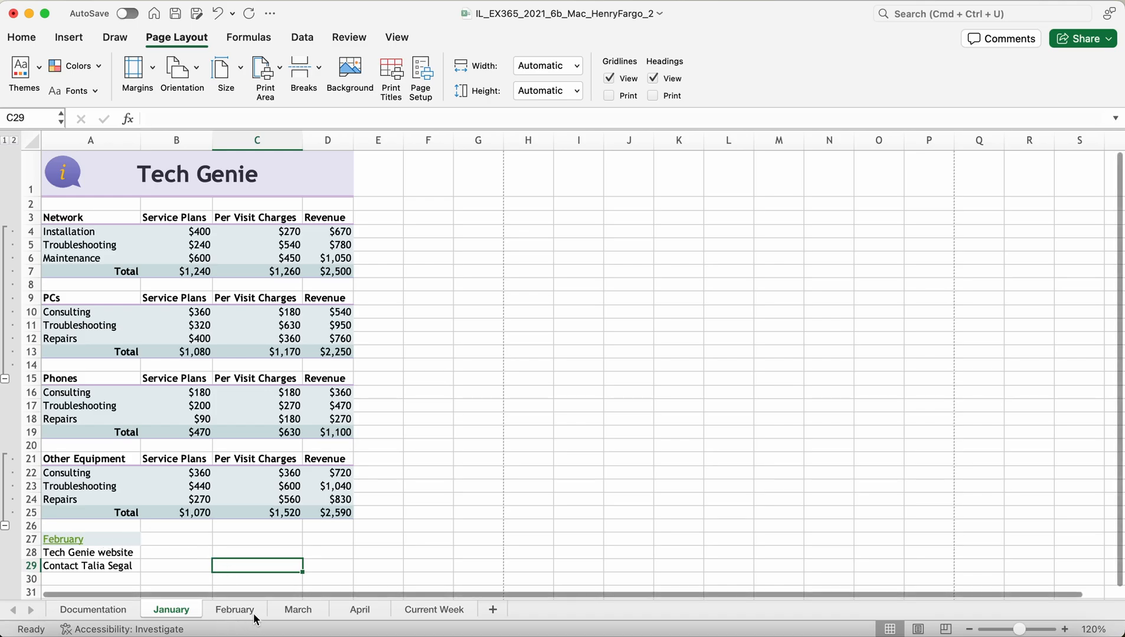
pyautogui.click(56, 540)
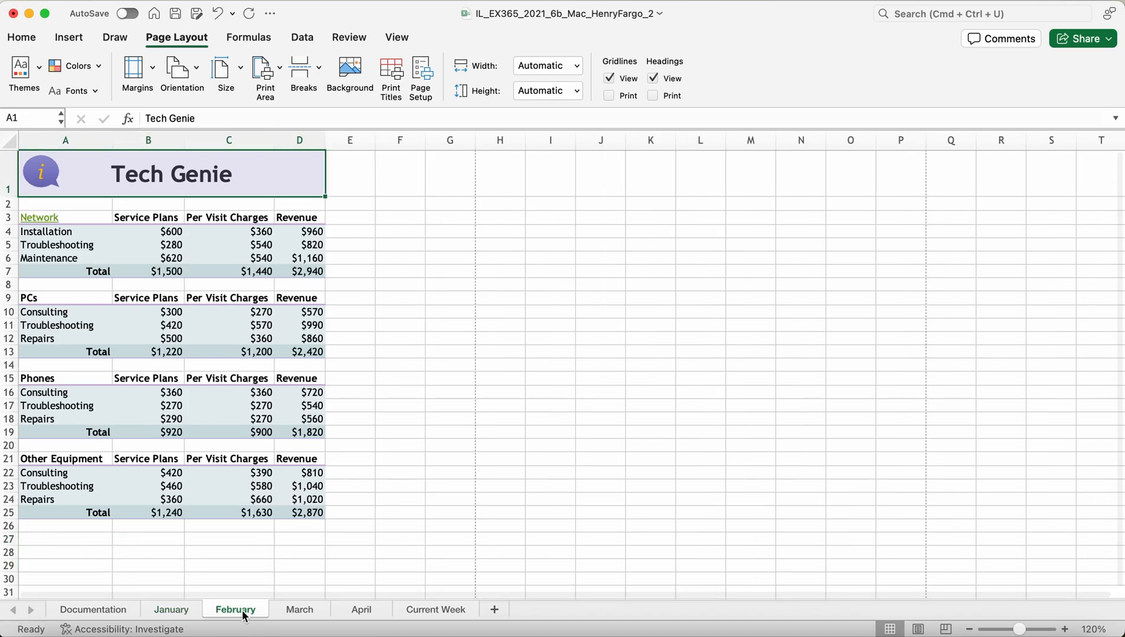
# Step: Return to January and open the A27 link's Edit Hyperlink settings, closing them unchanged
pyautogui.click(187, 615)
pyautogui.click(154, 551)
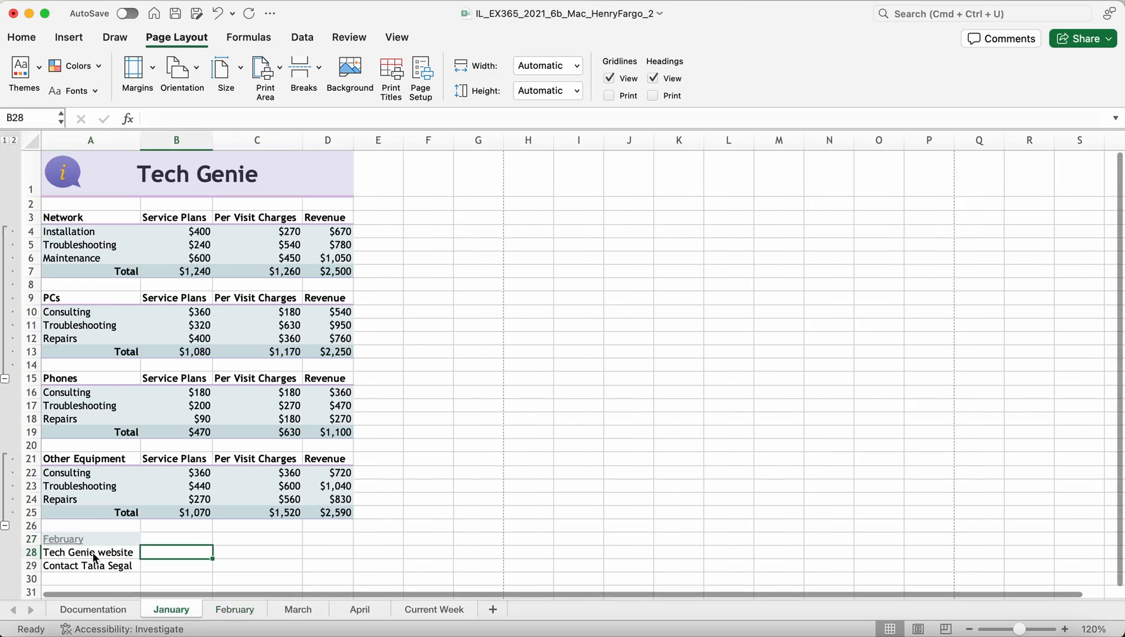
pyautogui.click(72, 540)
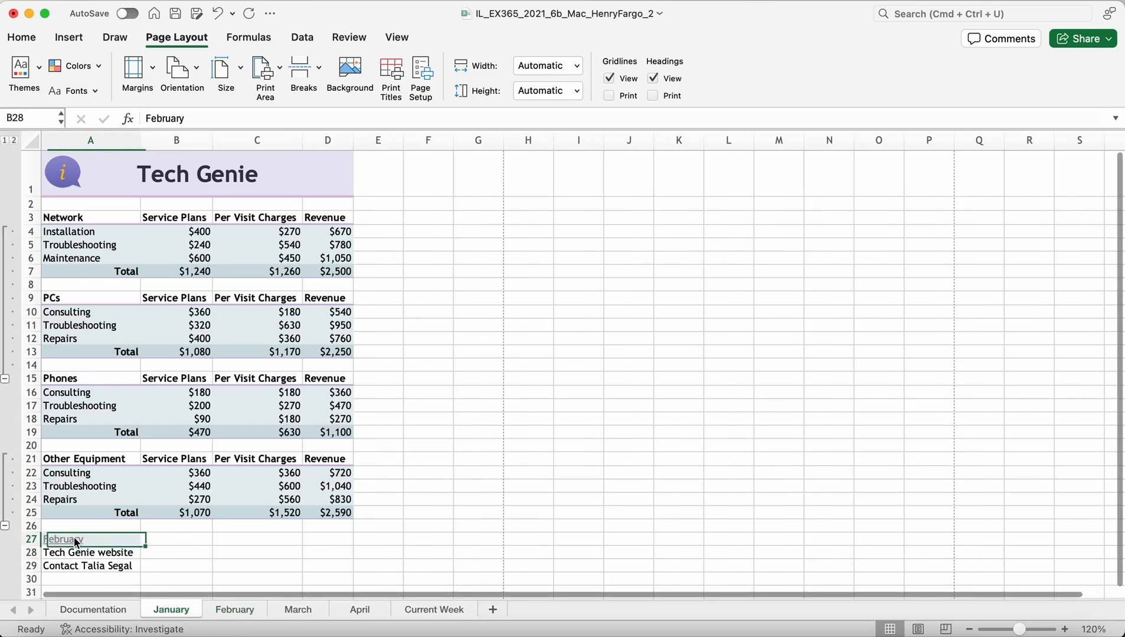
pyautogui.click(163, 611)
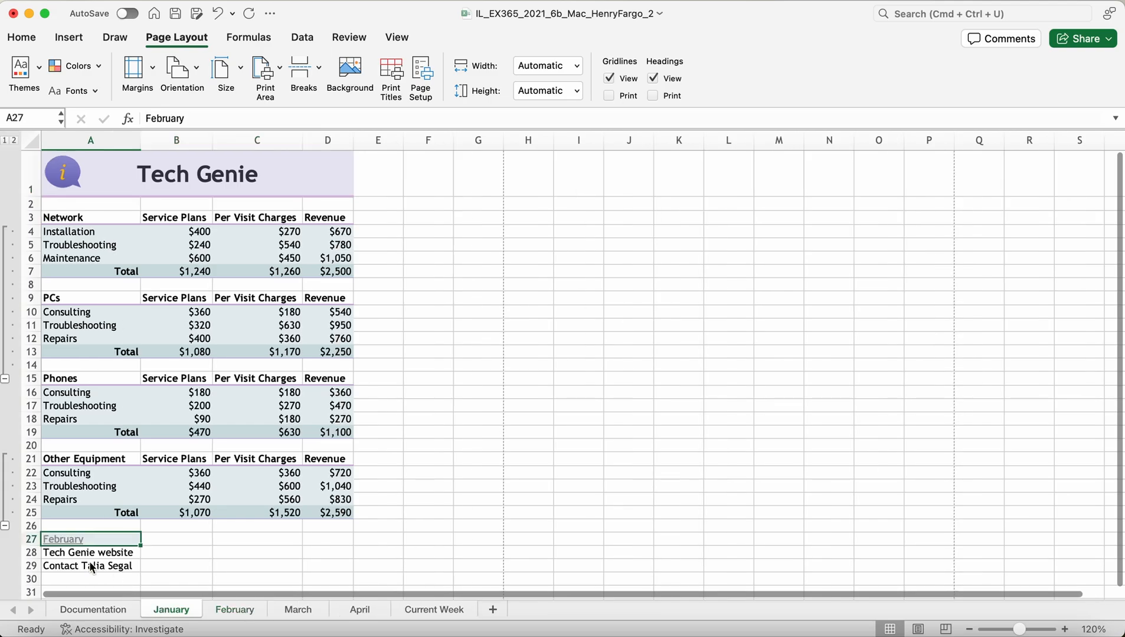
pyautogui.rightClick(81, 537)
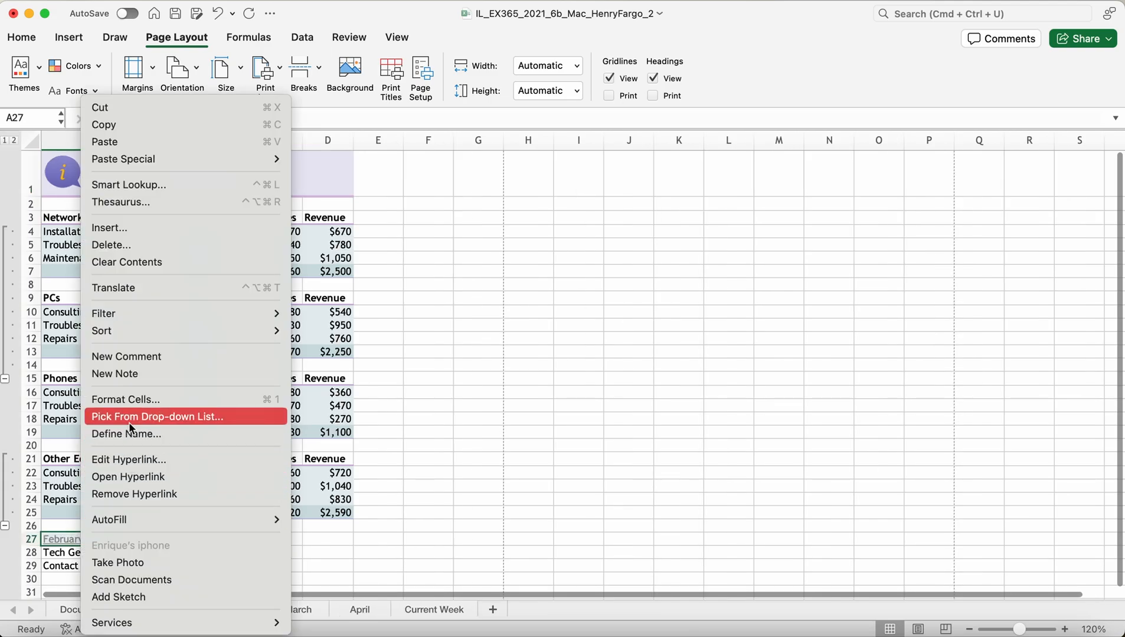
pyautogui.click(134, 461)
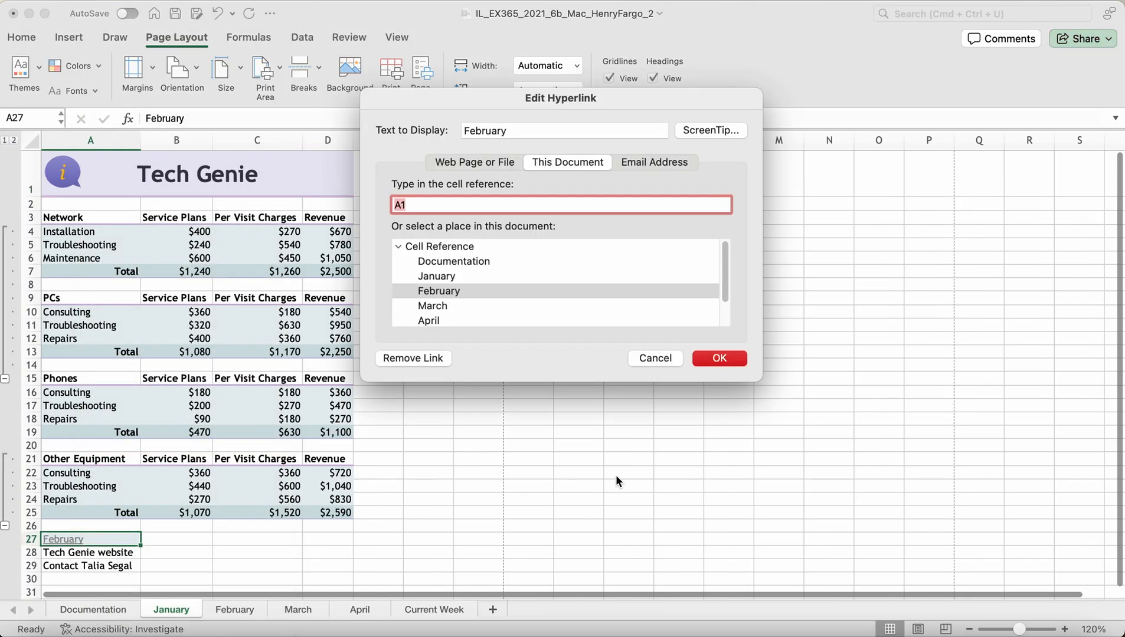
pyautogui.click(714, 359)
pyautogui.click(147, 567)
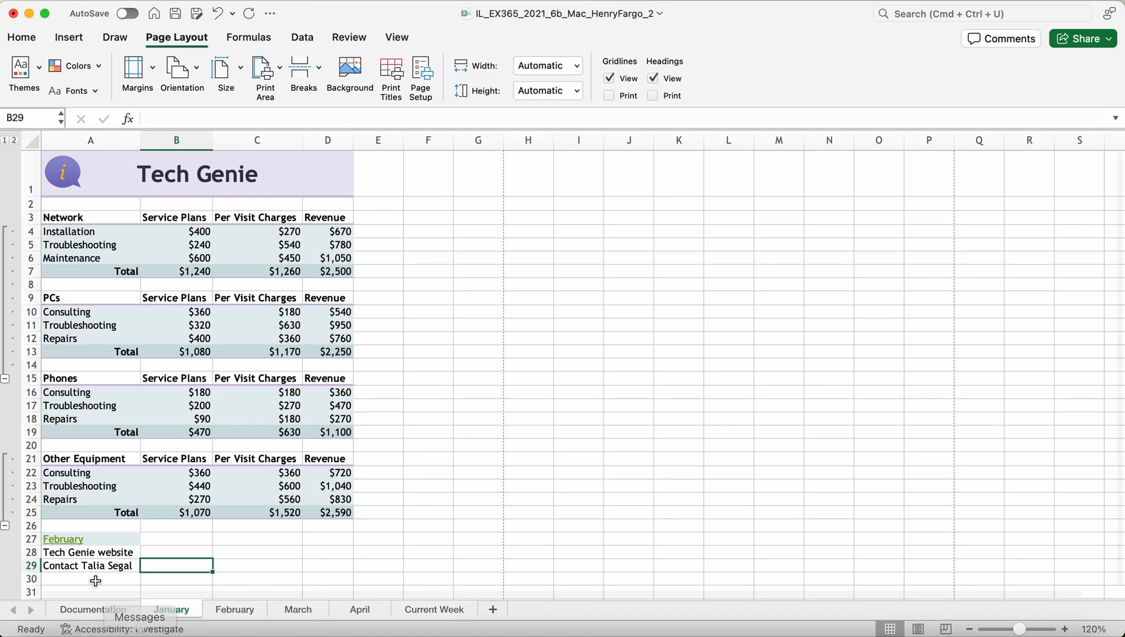
# Step: Give the February link in A27 the ScreenTip 'Next month'
pyautogui.rightClick(79, 539)
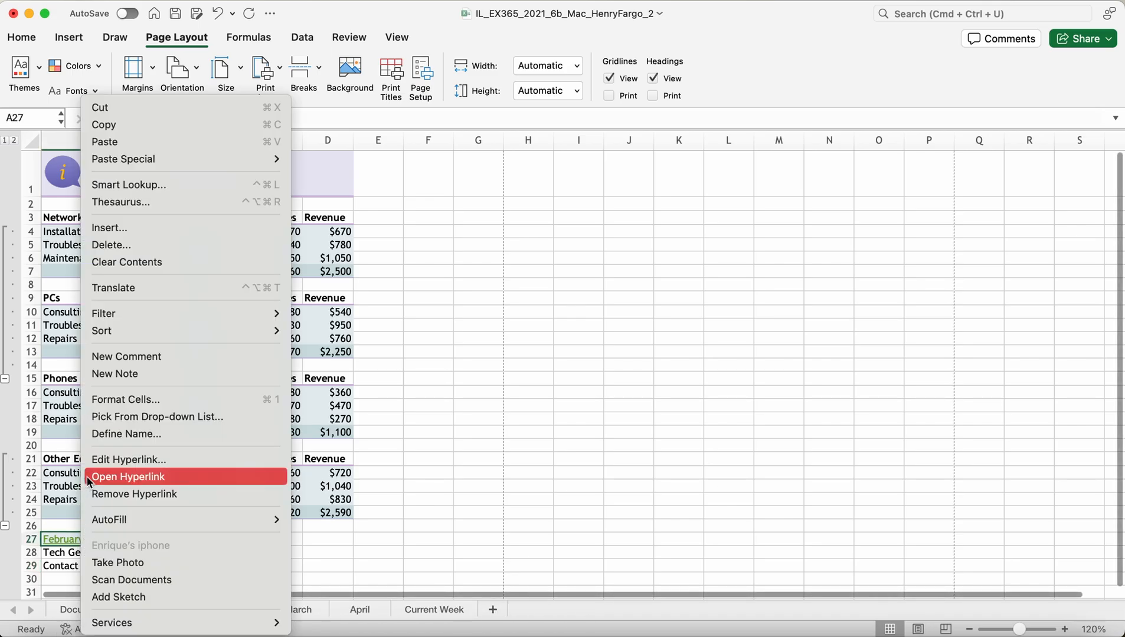
pyautogui.click(112, 462)
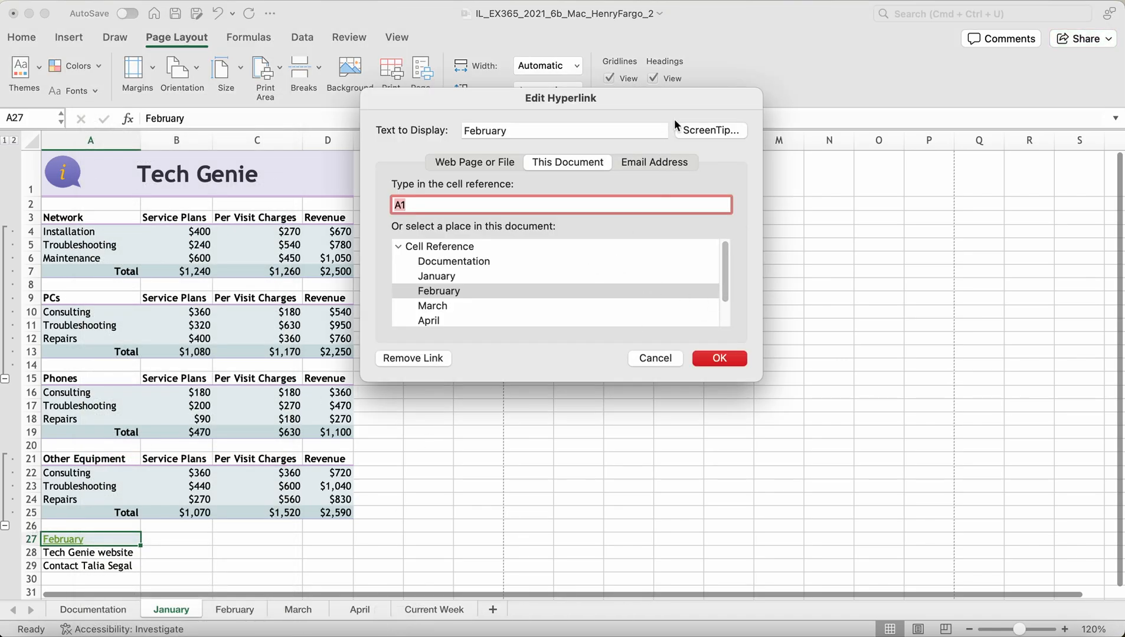
pyautogui.click(703, 132)
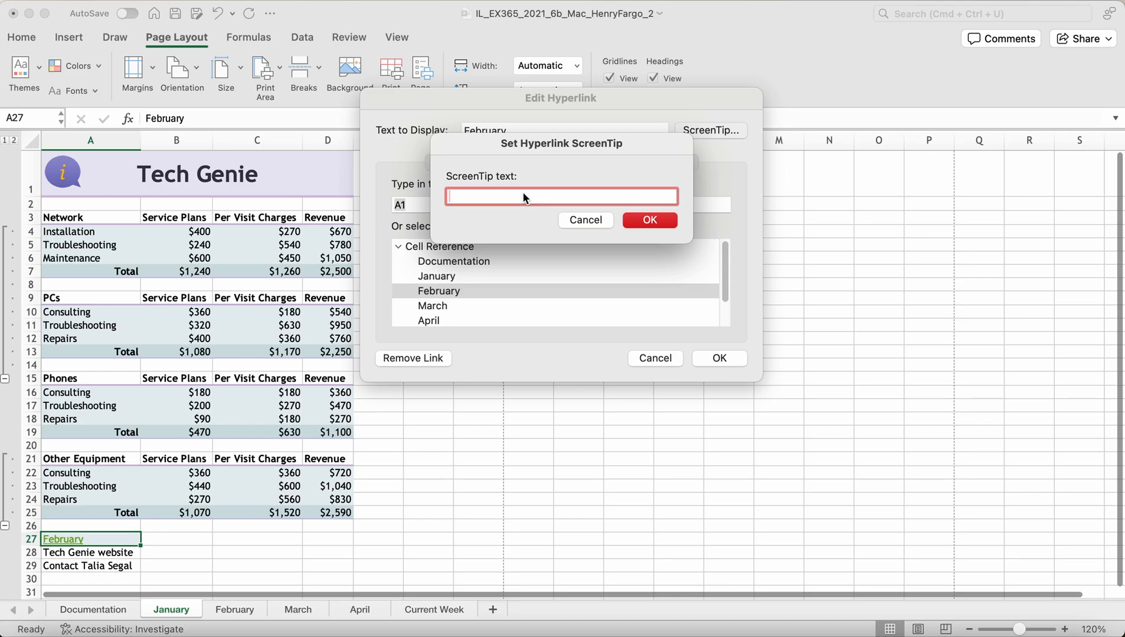
pyautogui.write('Next Month')
pyautogui.press('BackSpace')
pyautogui.press('BackSpace')
pyautogui.press('BackSpace')
pyautogui.press('BackSpace')
pyautogui.press('BackSpace')
pyautogui.write('month')
pyautogui.click(653, 219)
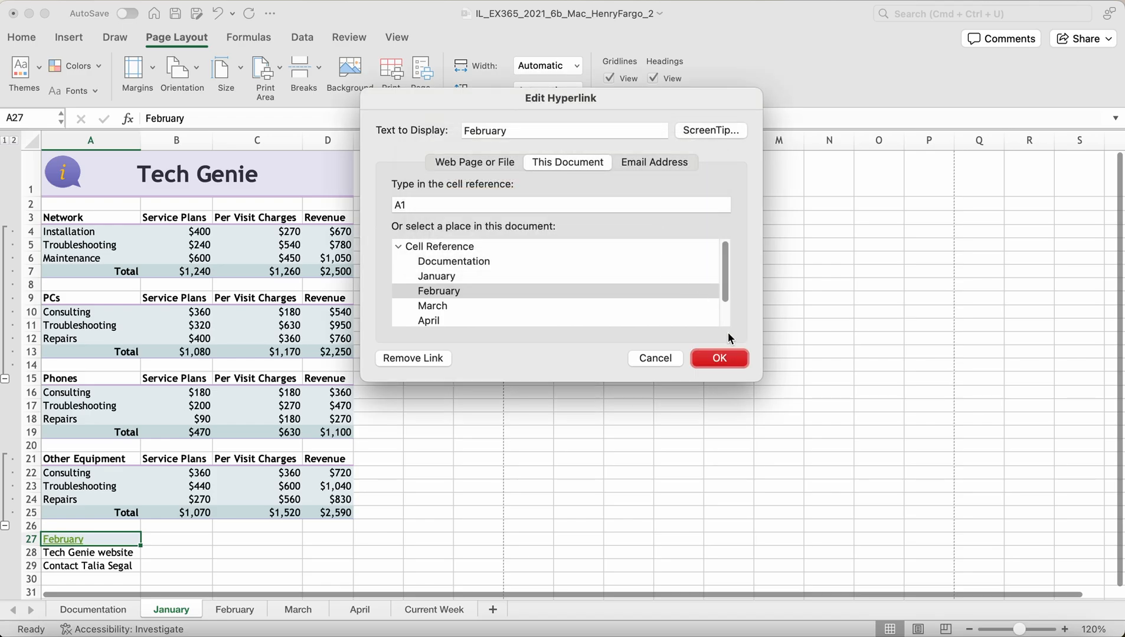
pyautogui.click(720, 359)
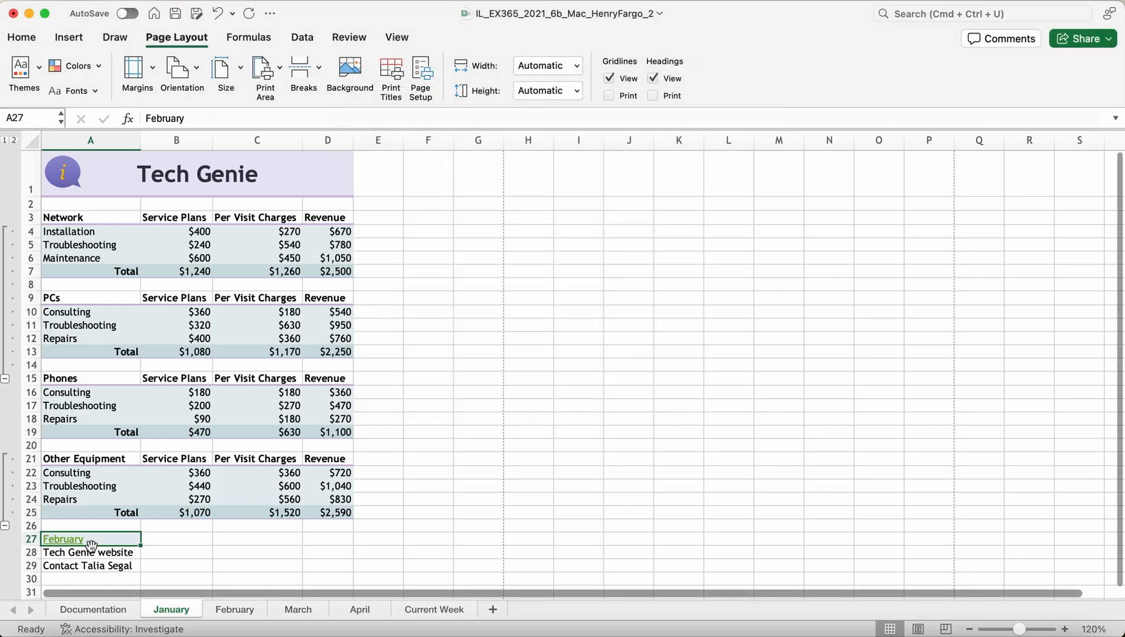
pyautogui.moveTo(81, 543)
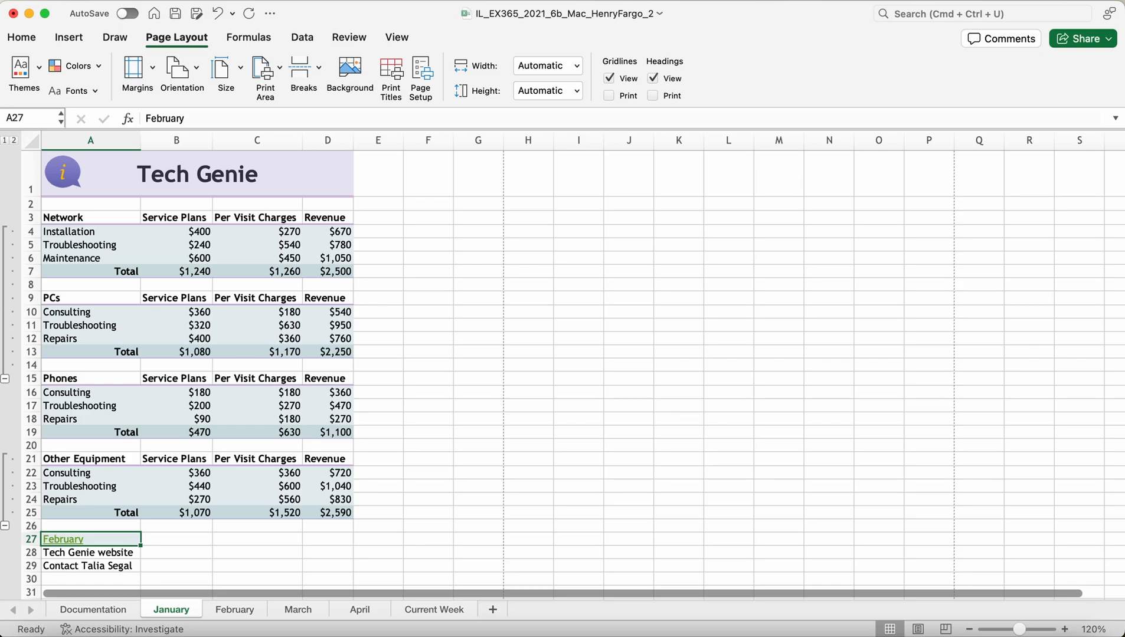
pyautogui.click(68, 557)
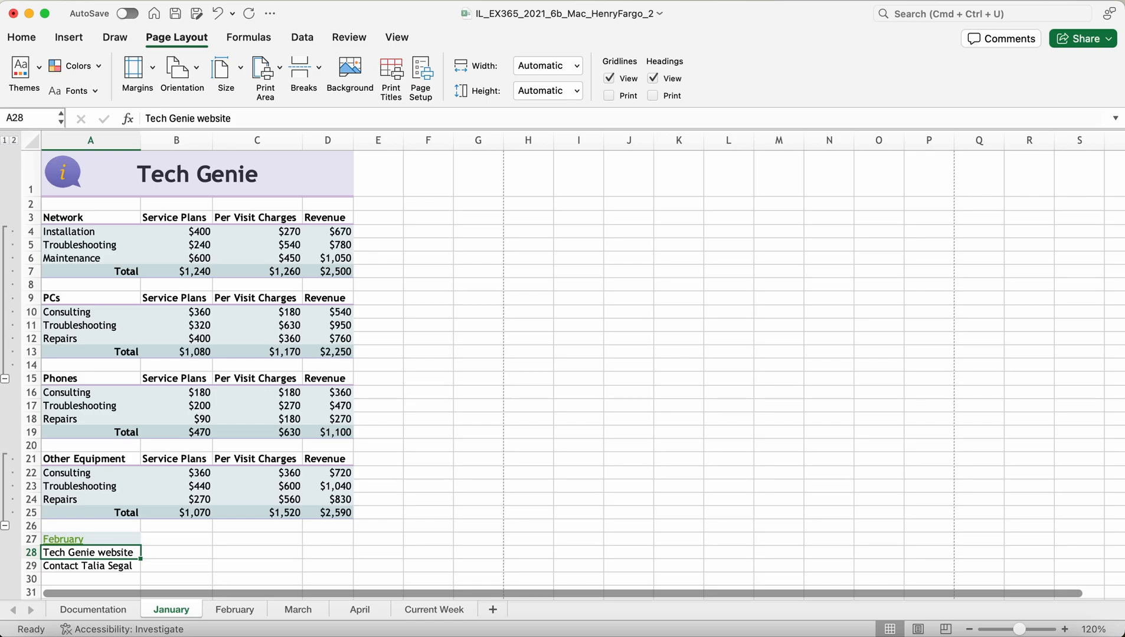
pyautogui.rightClick(68, 558)
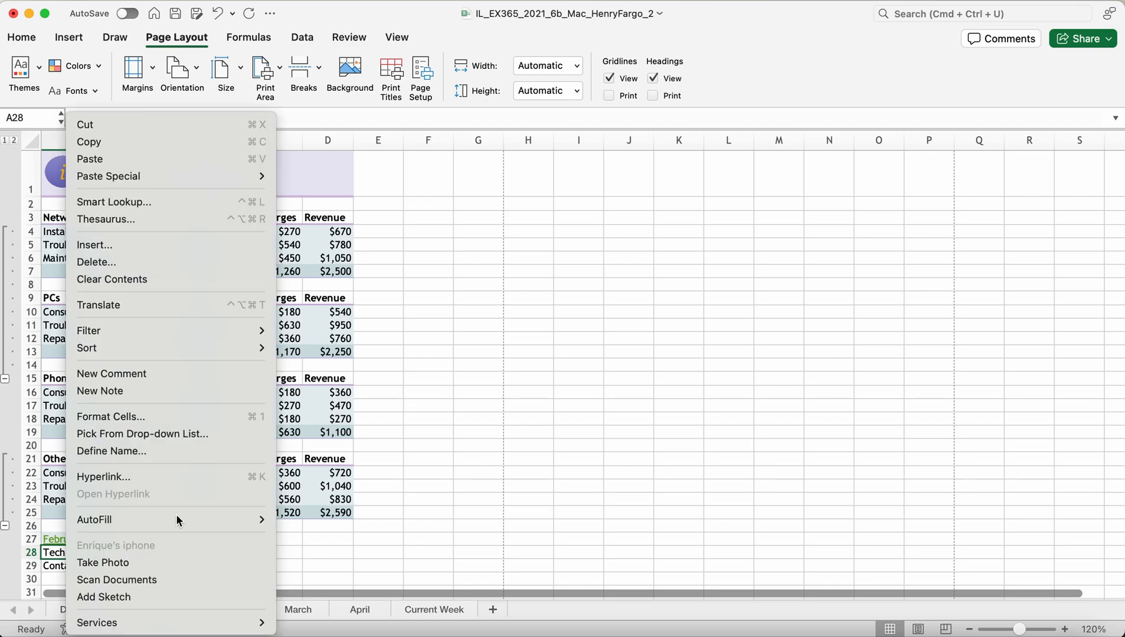
pyautogui.click(151, 477)
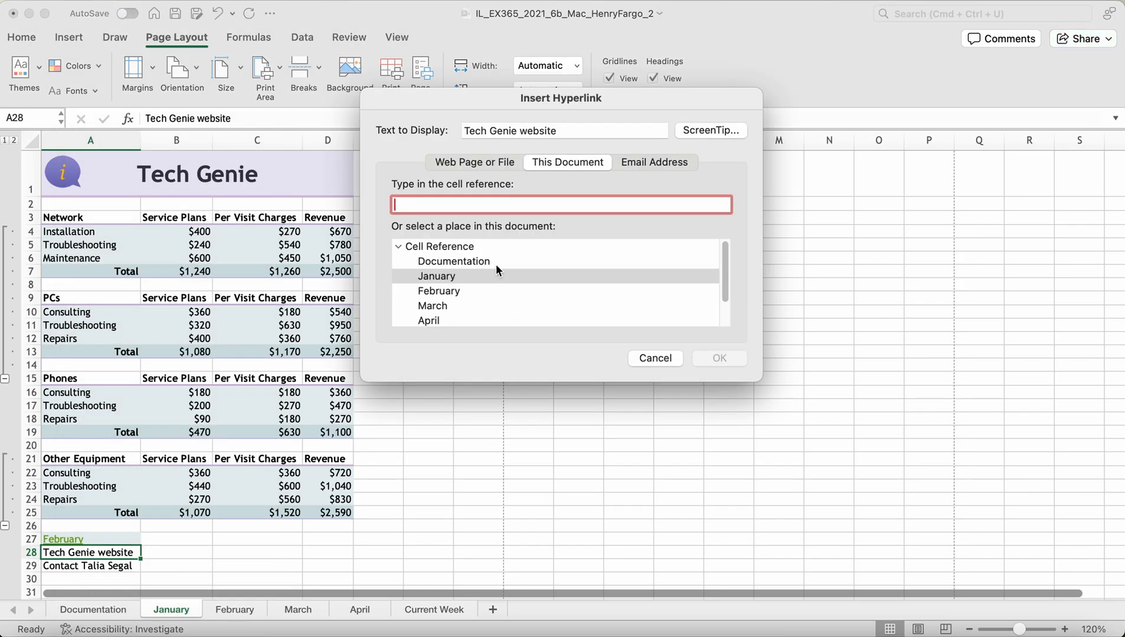
pyautogui.click(482, 164)
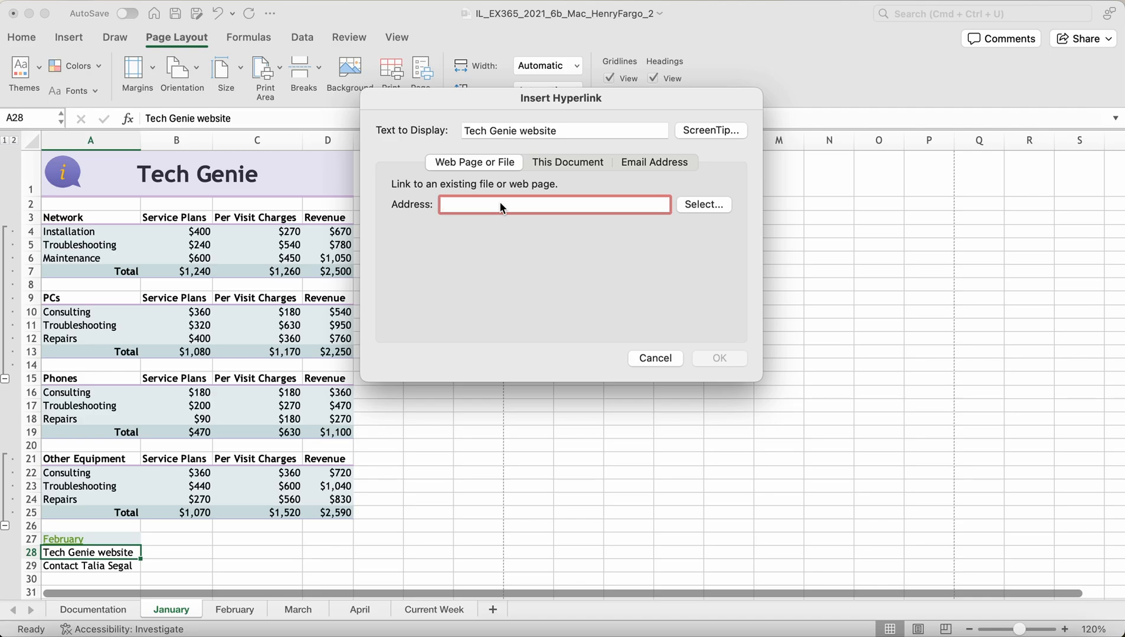
pyautogui.write('w')
pyautogui.press('BackSpace')
pyautogui.write('www')
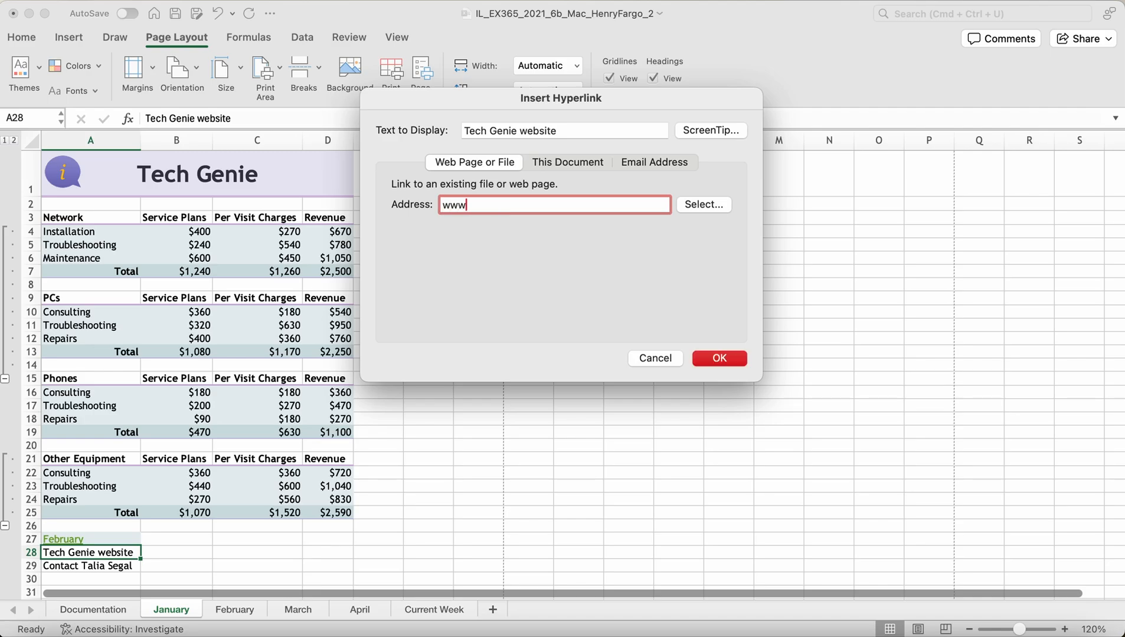
pyautogui.write('.techgenie.example.com')
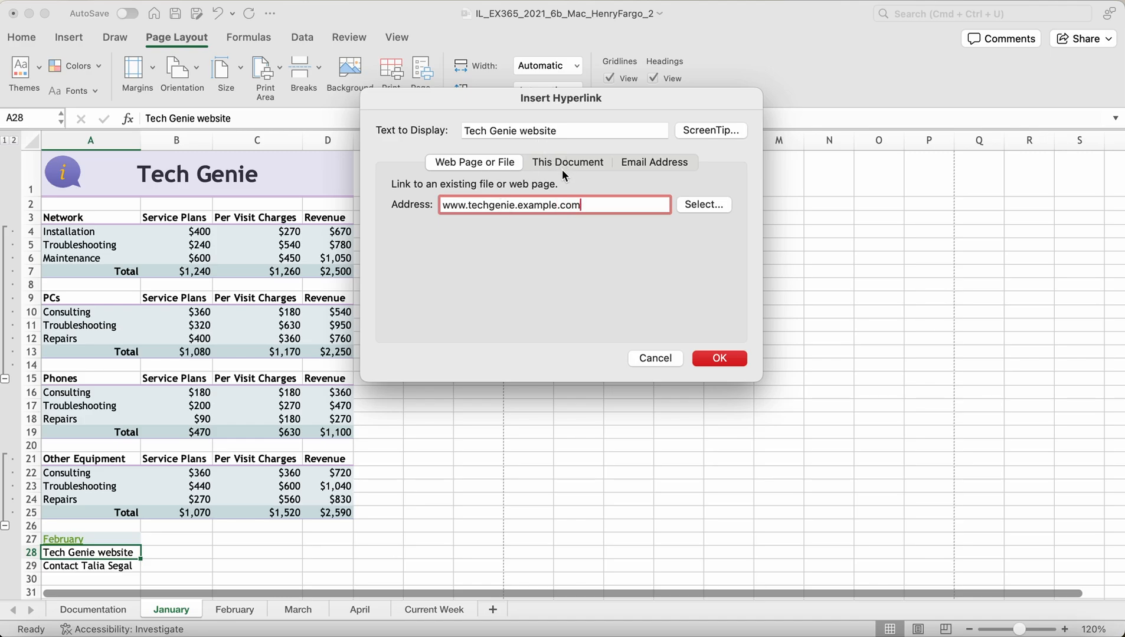
pyautogui.click(720, 358)
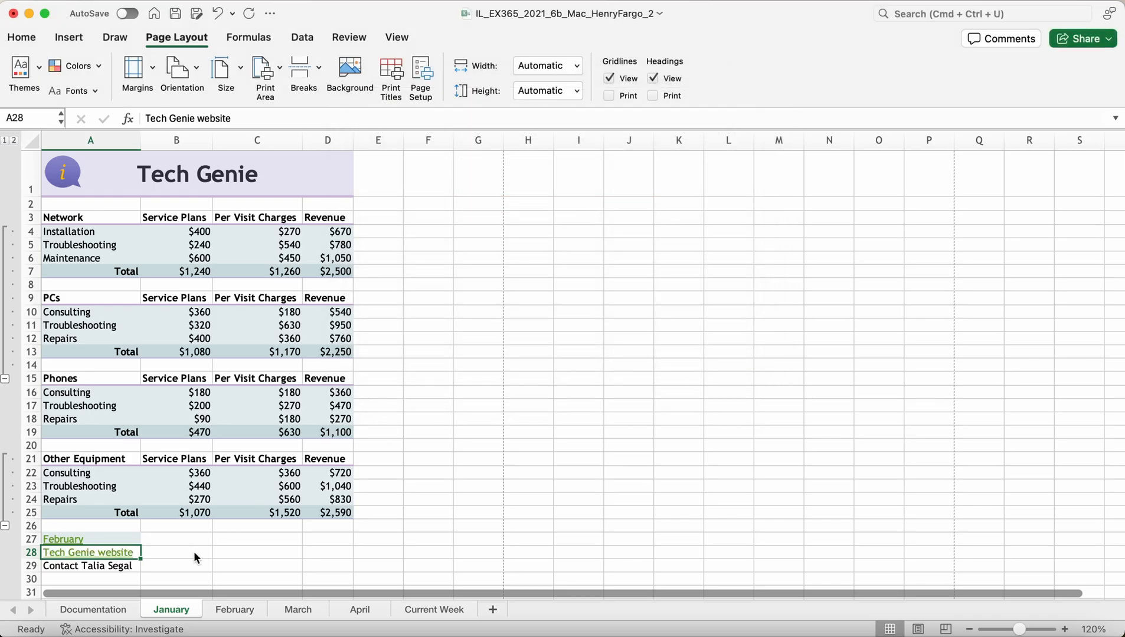
# Step: Make A29's contact line an e-mail hyperlink to the contact address, then go to February
pyautogui.moveTo(109, 555)
pyautogui.scroll(-2, 310, 509)
pyautogui.scroll(-2, 308, 508)
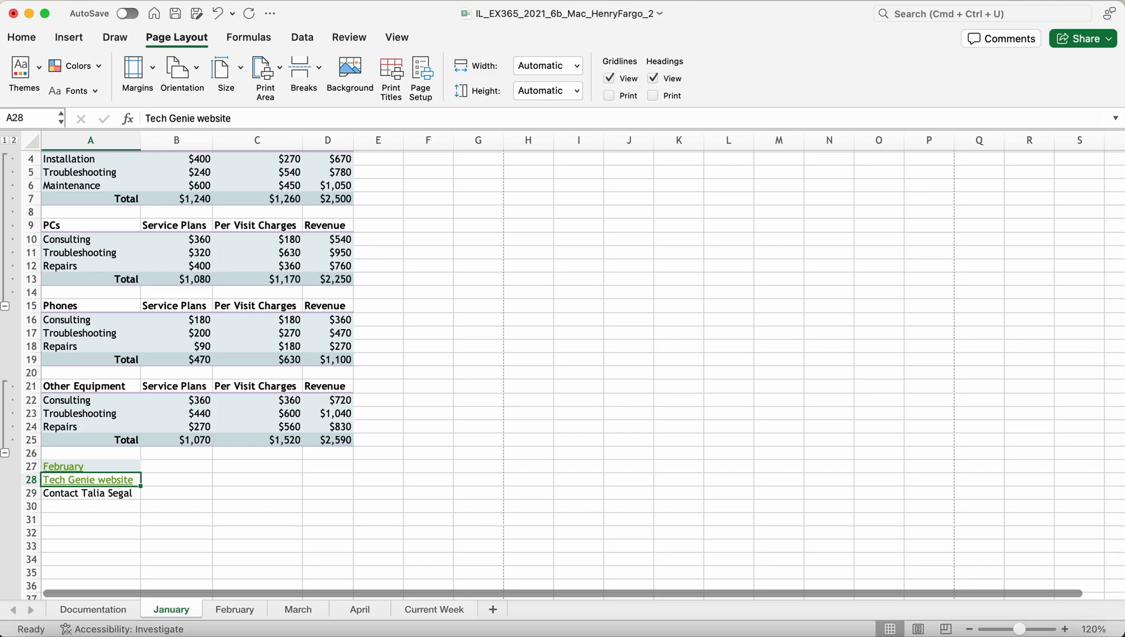
pyautogui.click(61, 499)
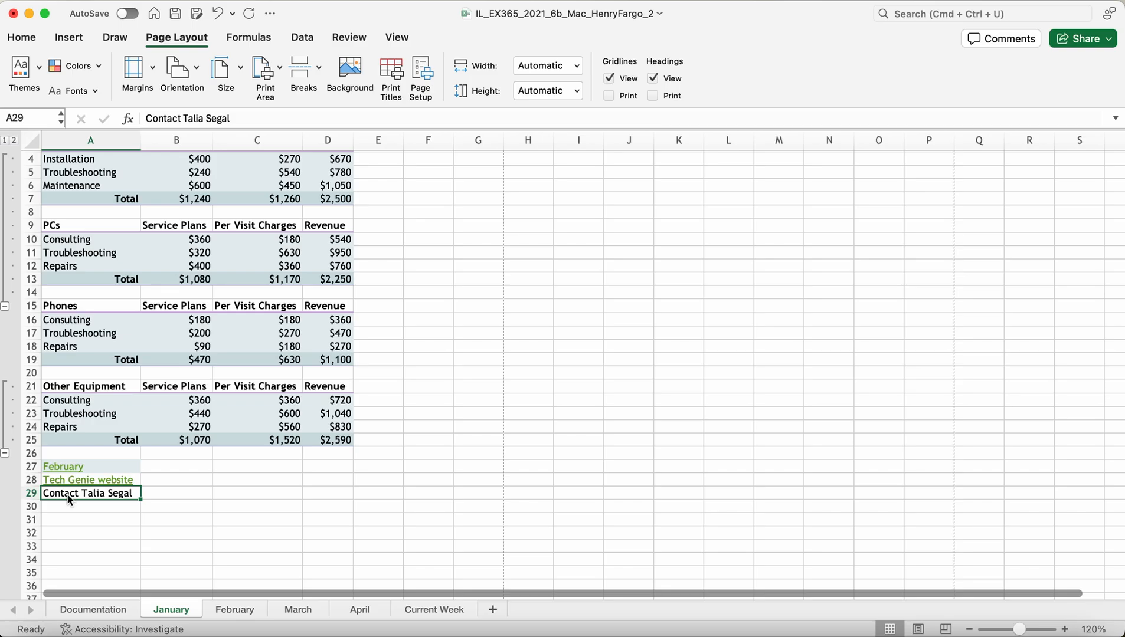
pyautogui.rightClick(66, 496)
pyautogui.click(118, 478)
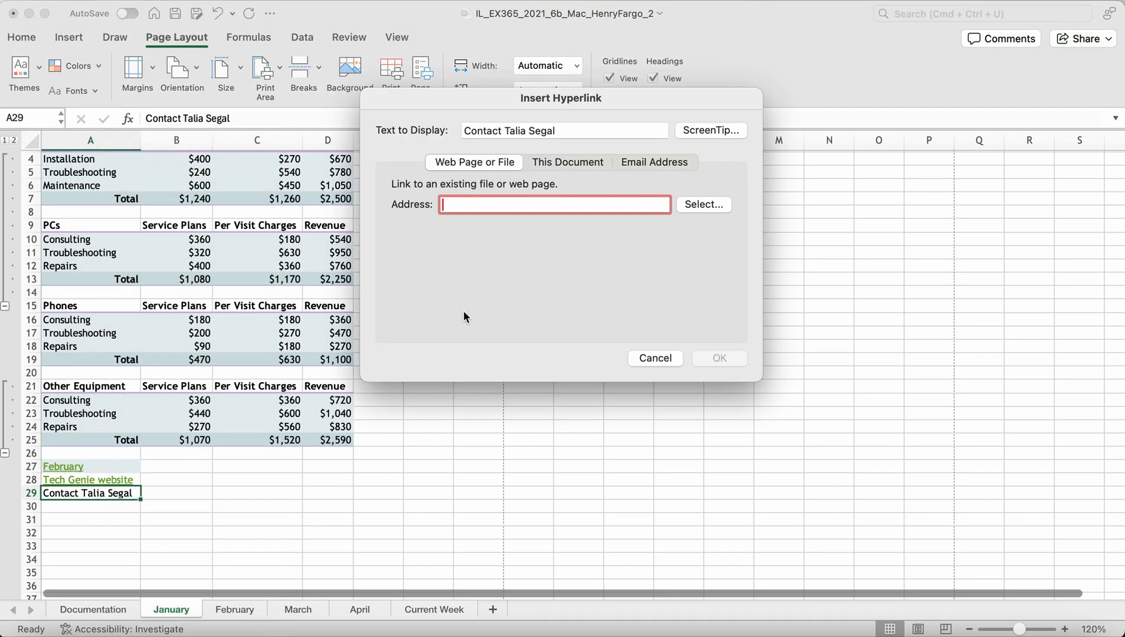
pyautogui.click(648, 162)
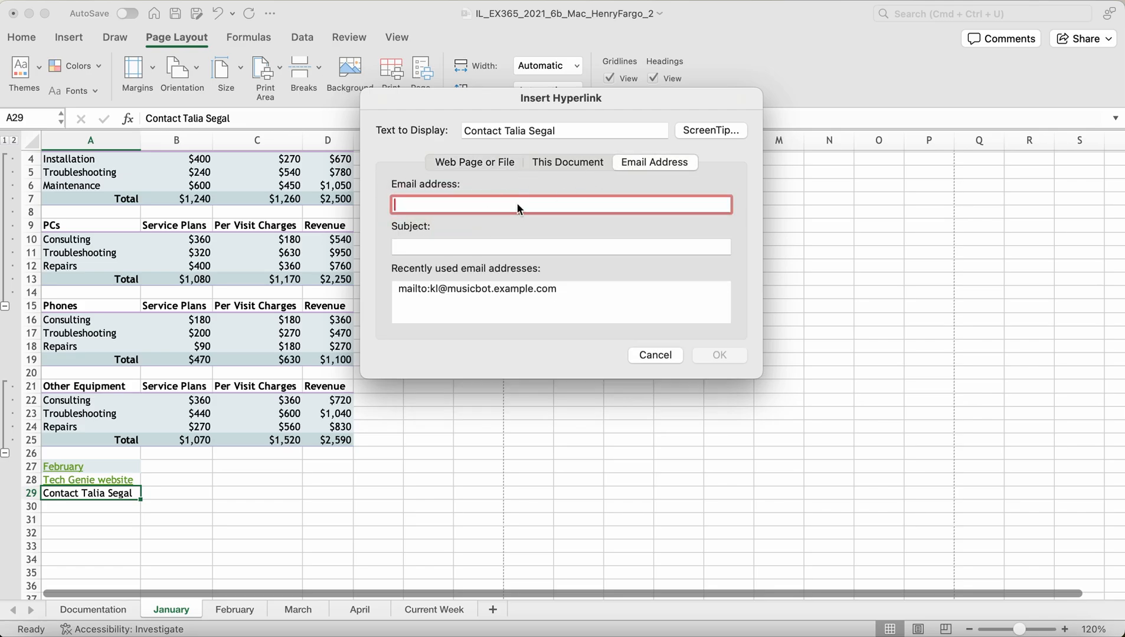
pyautogui.write('ts')
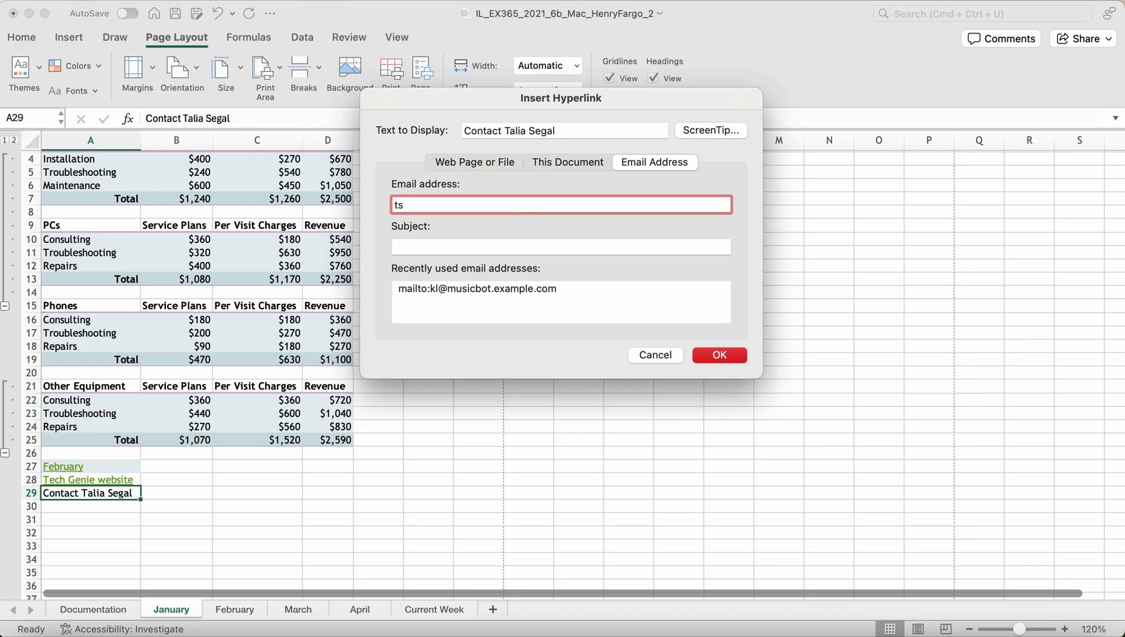
pyautogui.write('@techgeni')
pyautogui.press('BackSpace')
pyautogui.press('BackSpace')
pyautogui.press('BackSpace')
pyautogui.write('genie.example.com')
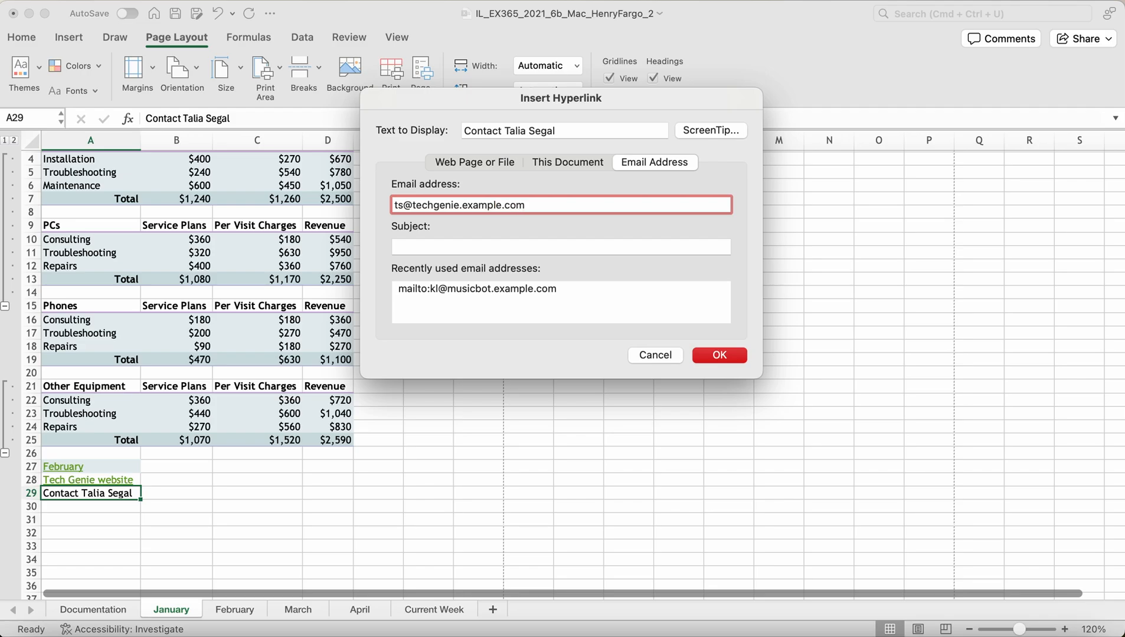
pyautogui.click(718, 355)
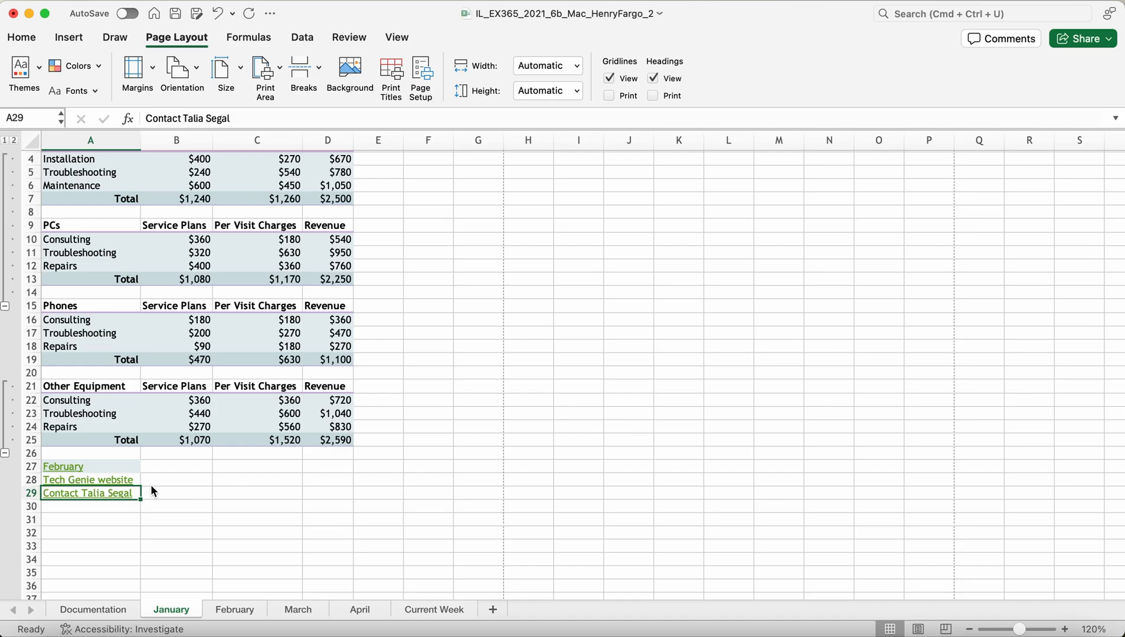
pyautogui.moveTo(61, 472)
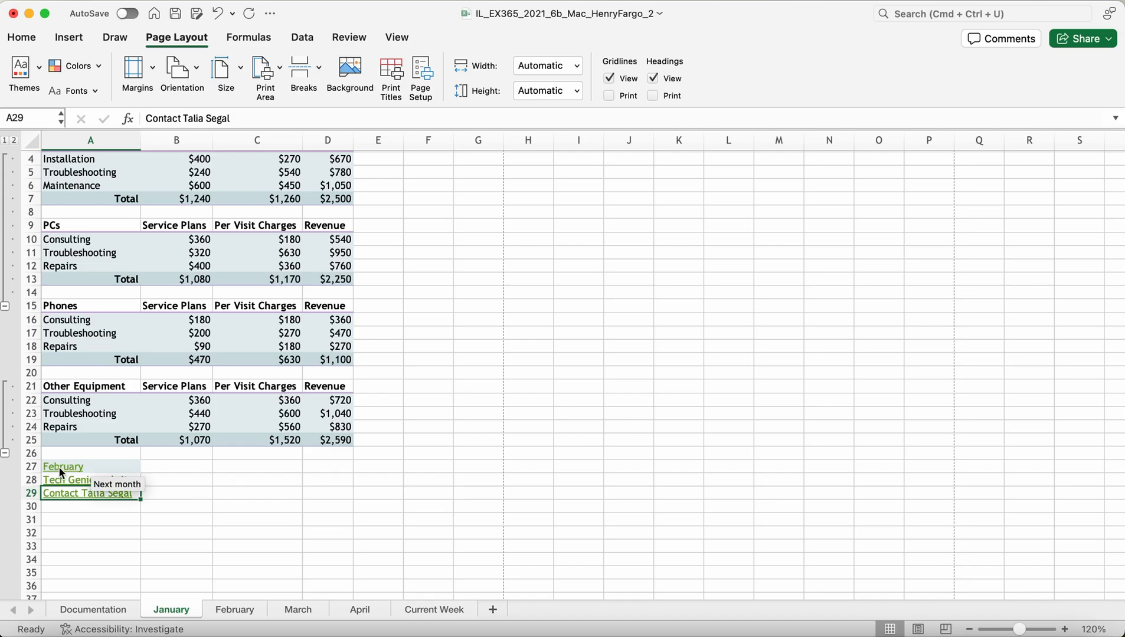
pyautogui.click(244, 610)
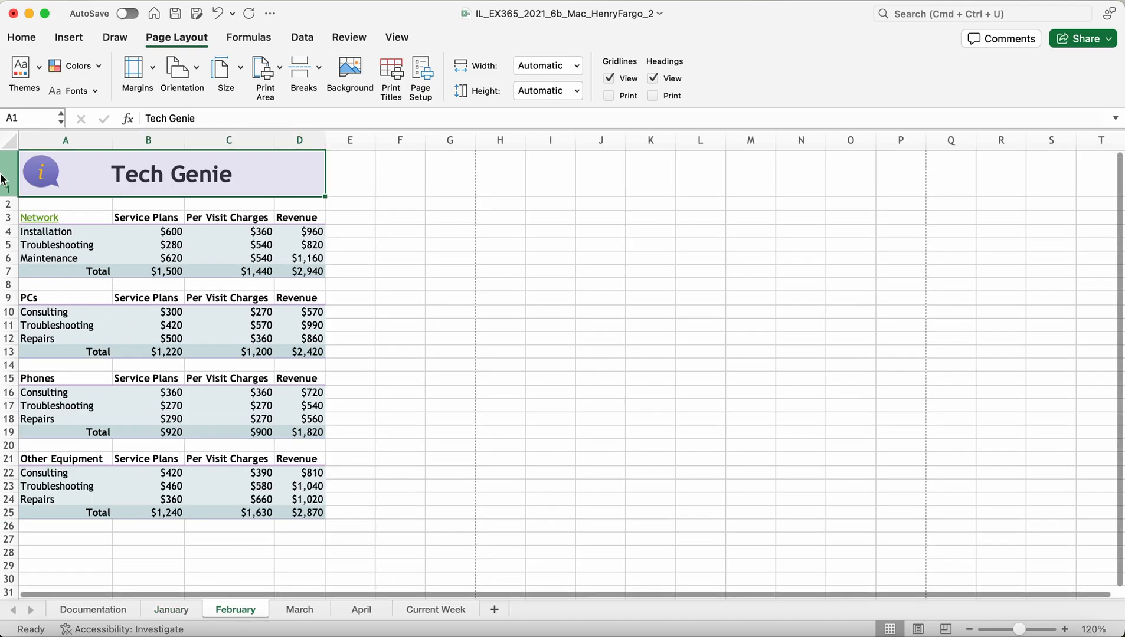
# Step: Test the Network link in A3, close the failed browser page, then remove the hyperlink
pyautogui.moveTo(40, 223)
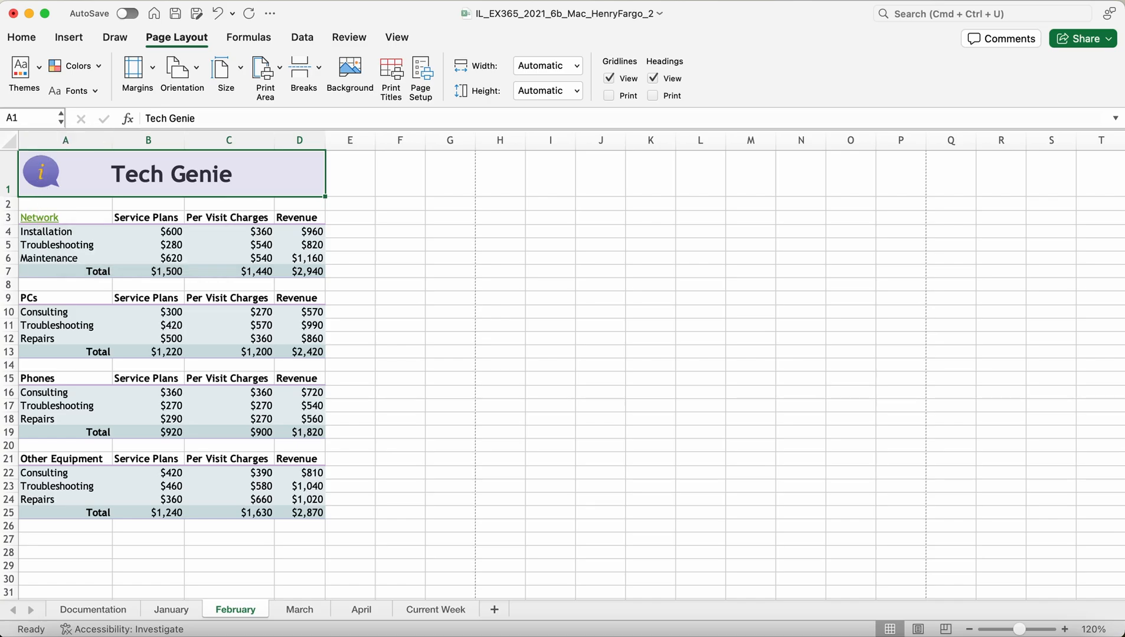
pyautogui.click(42, 221)
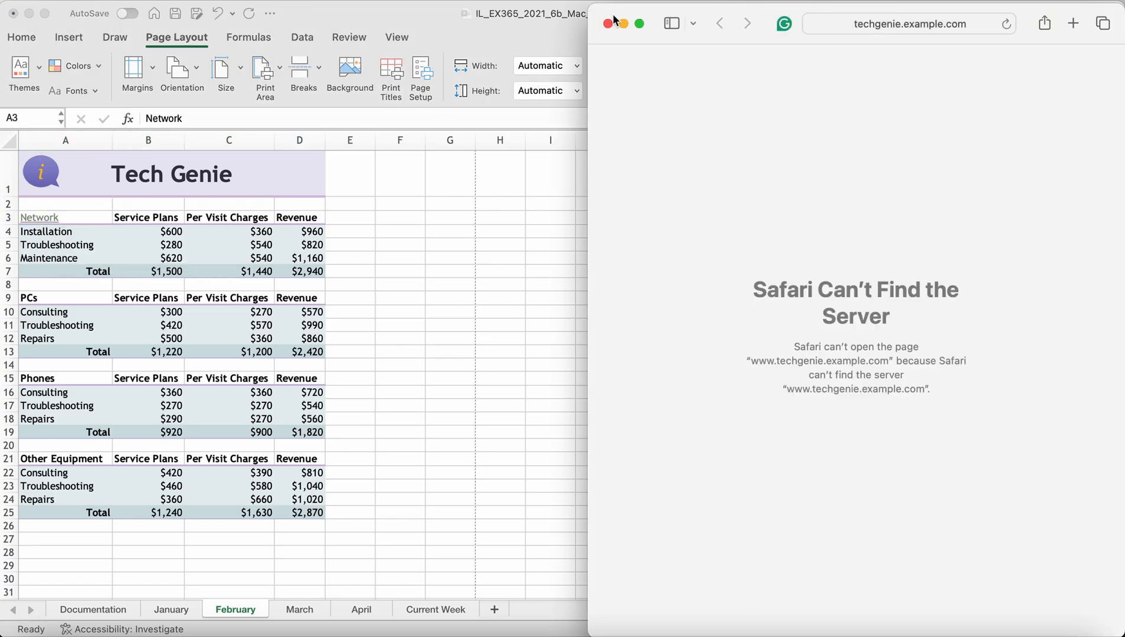
pyautogui.click(608, 23)
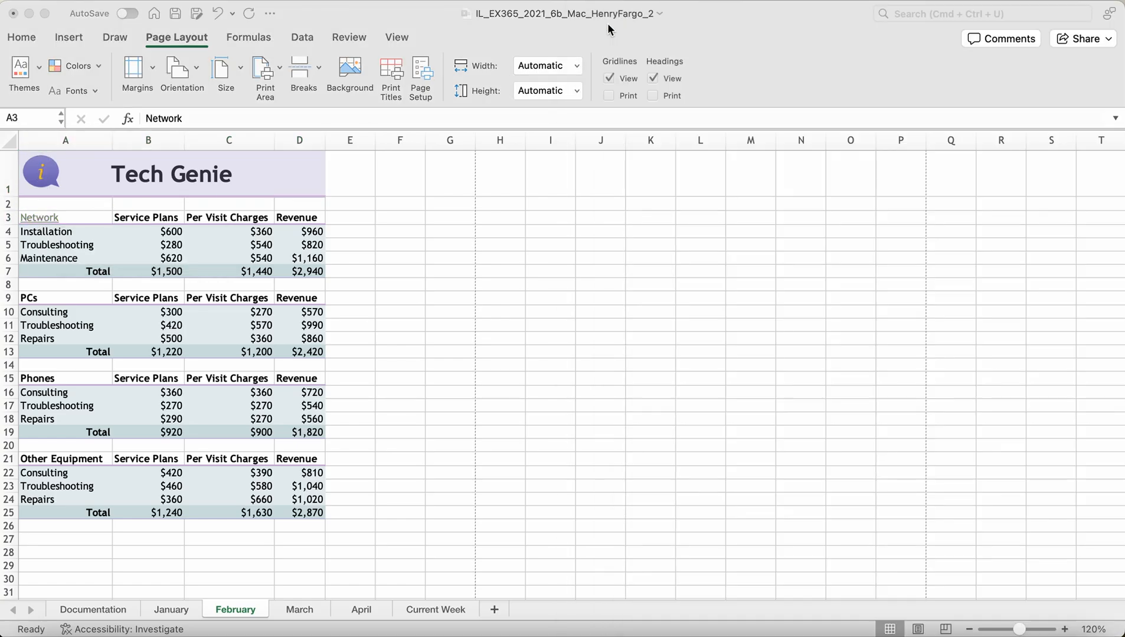
pyautogui.rightClick(49, 222)
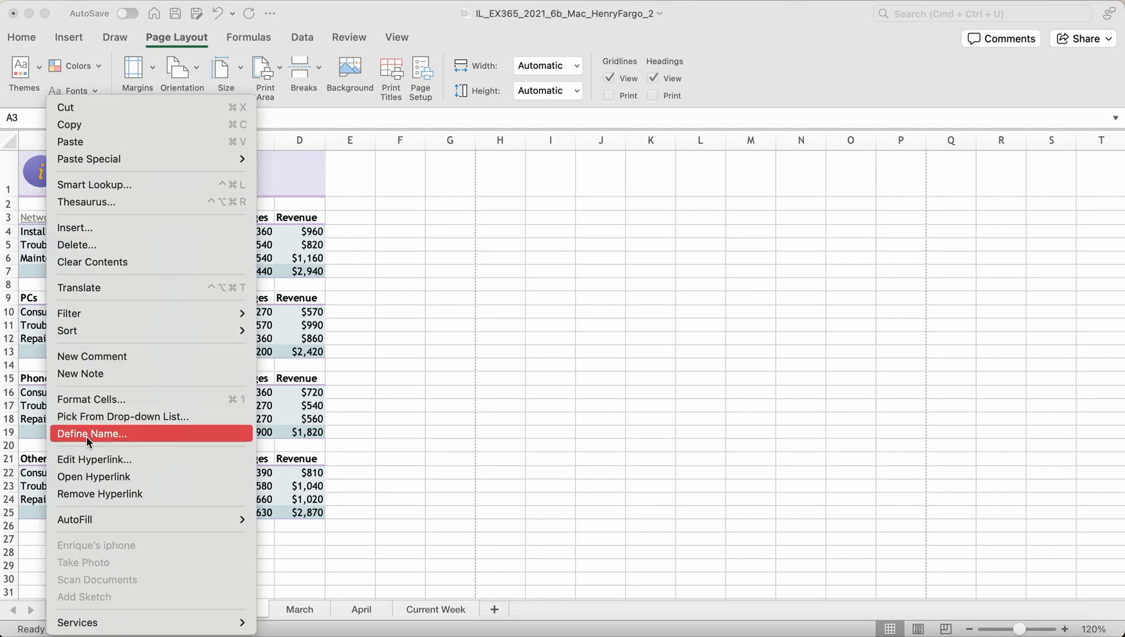
pyautogui.click(86, 495)
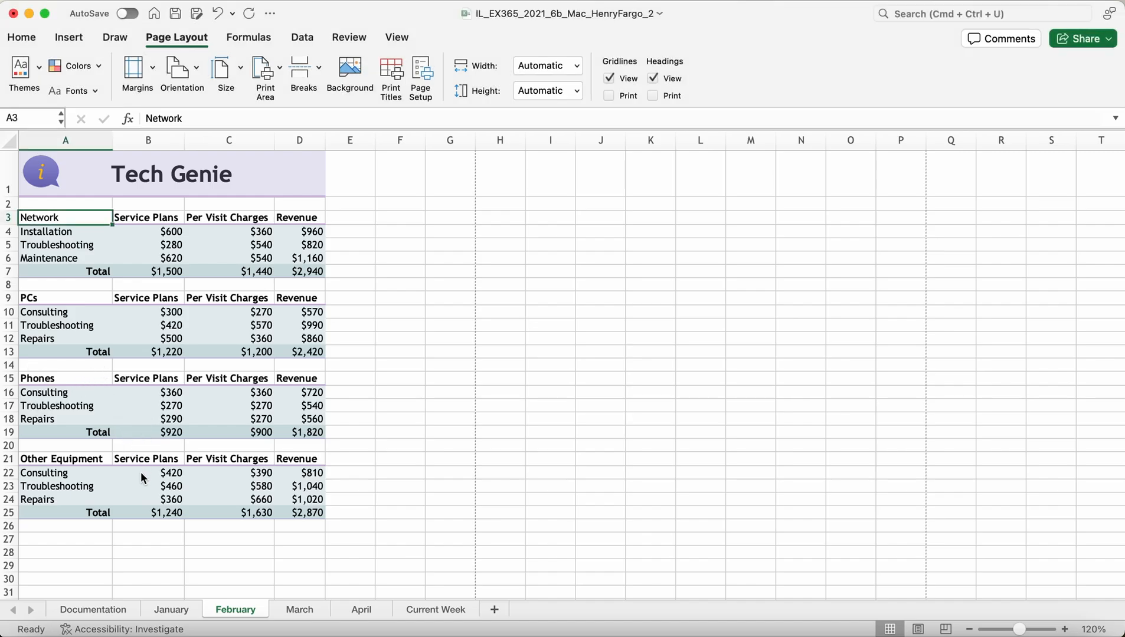
# Step: Clear the Locked protection setting on the Other Equipment values in B22:D25
pyautogui.click(141, 474)
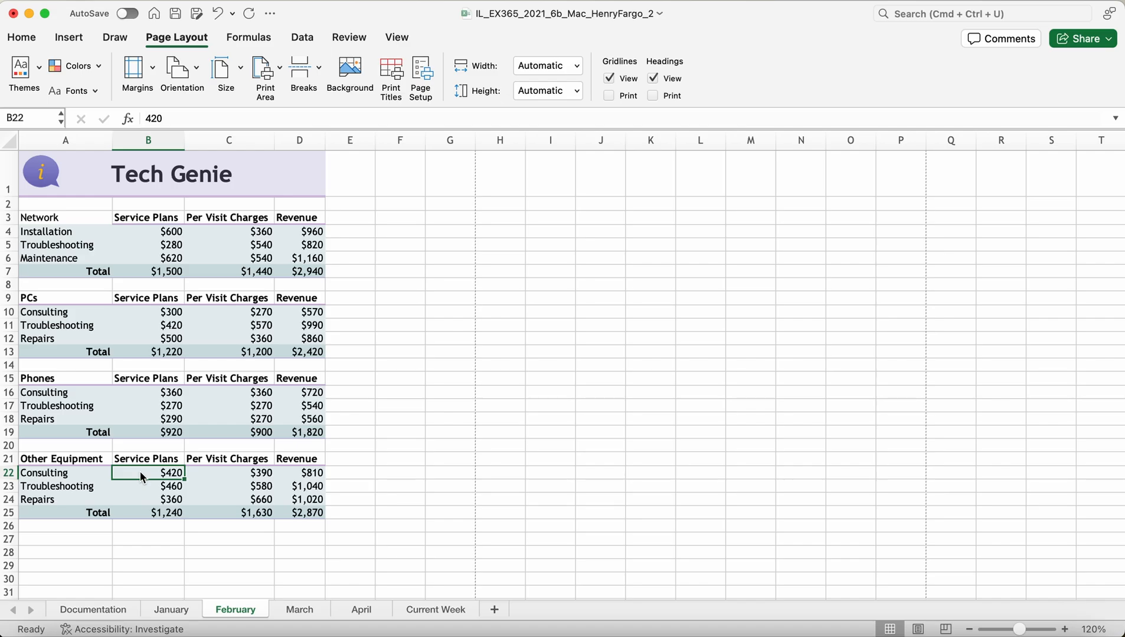
pyautogui.moveTo(141, 476); pyautogui.dragTo(300, 512)
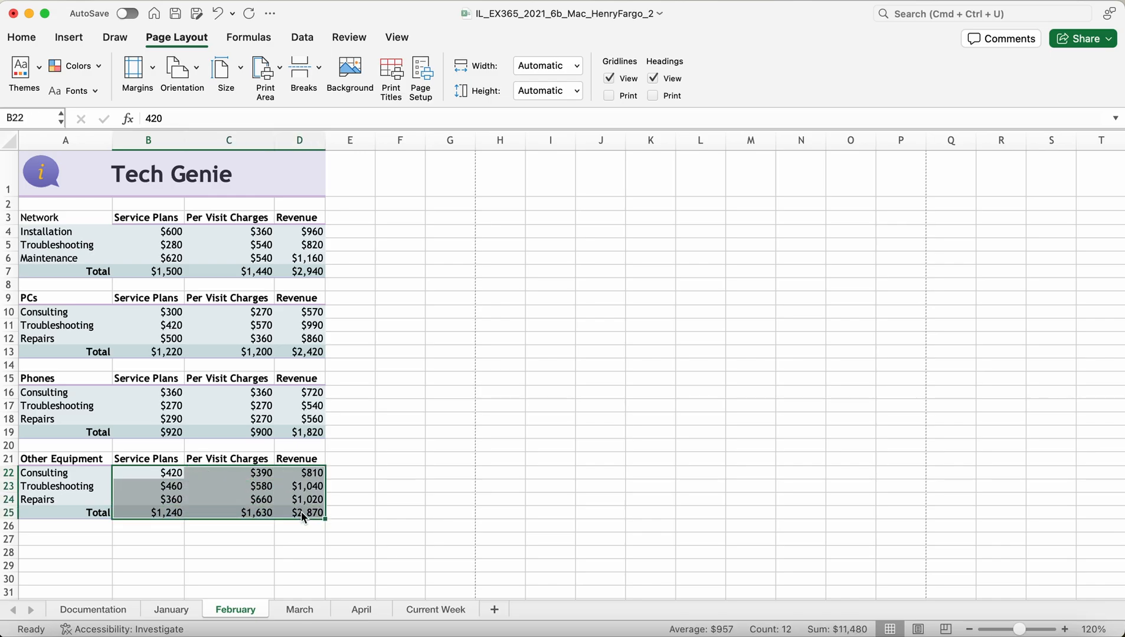
pyautogui.rightClick(202, 485)
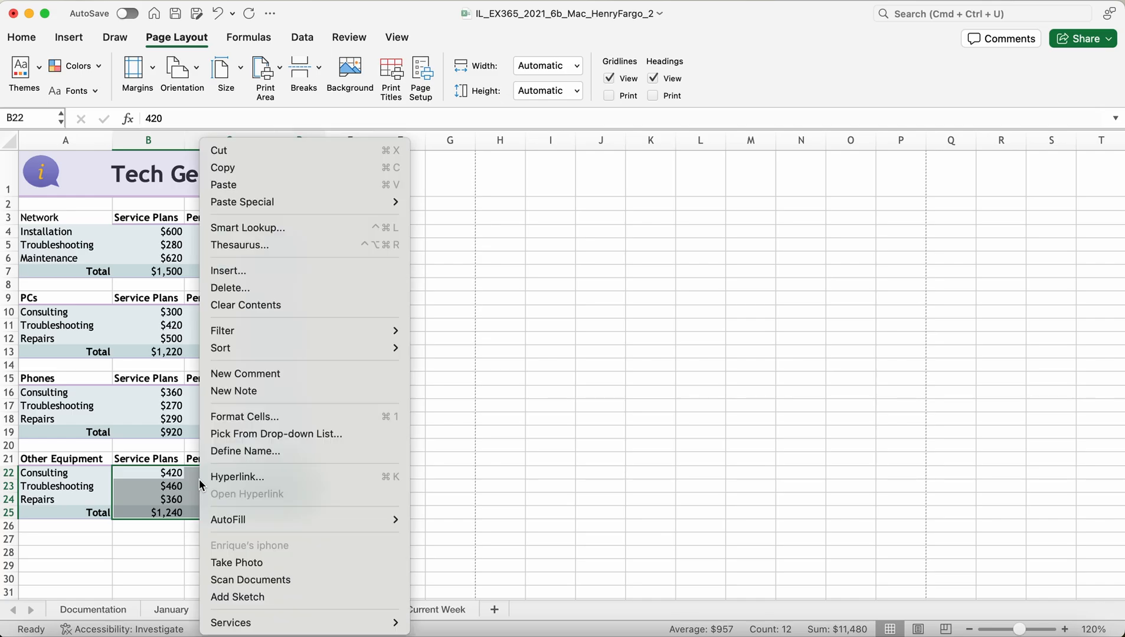
pyautogui.click(230, 423)
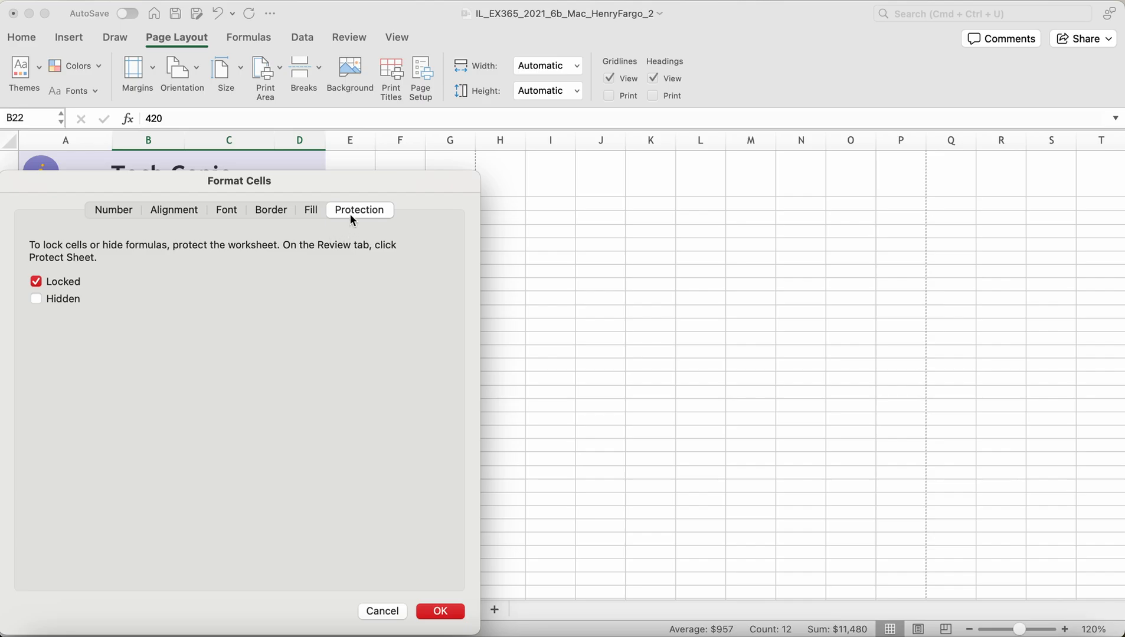
pyautogui.click(36, 281)
pyautogui.click(445, 614)
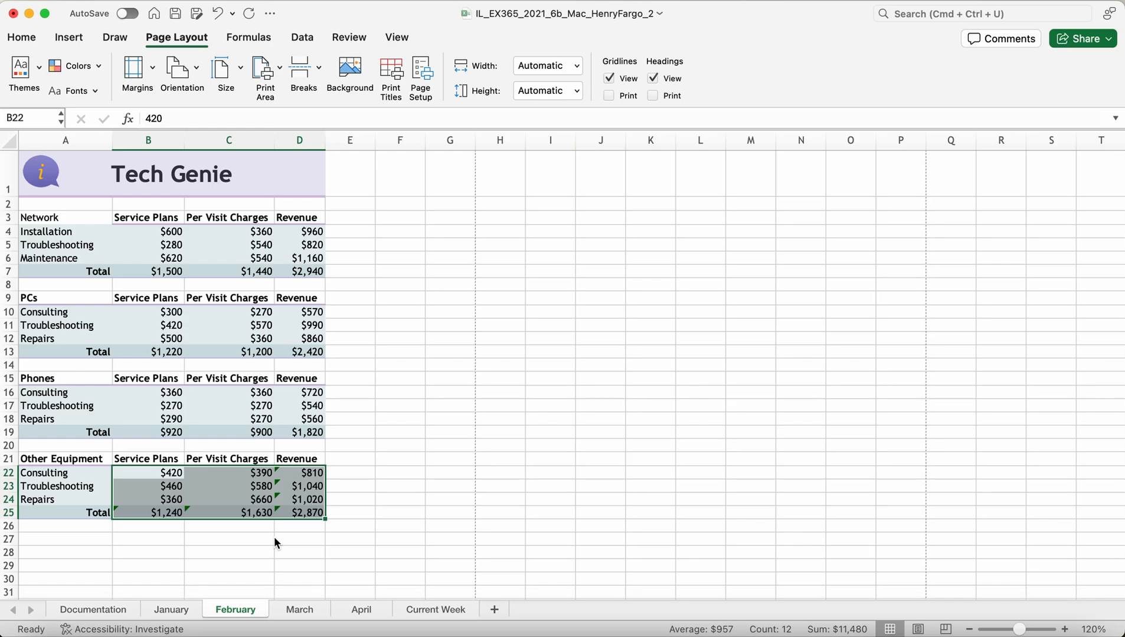
pyautogui.click(274, 536)
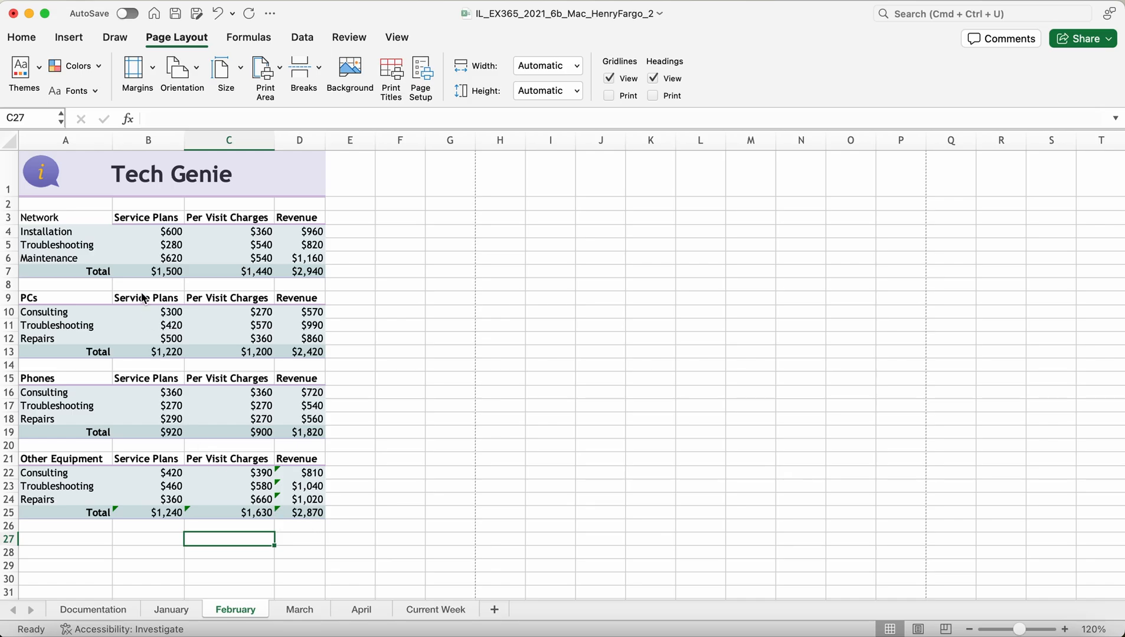
# Step: Apply Protect Sheet to February from the Review tab with the default permissions
pyautogui.click(338, 37)
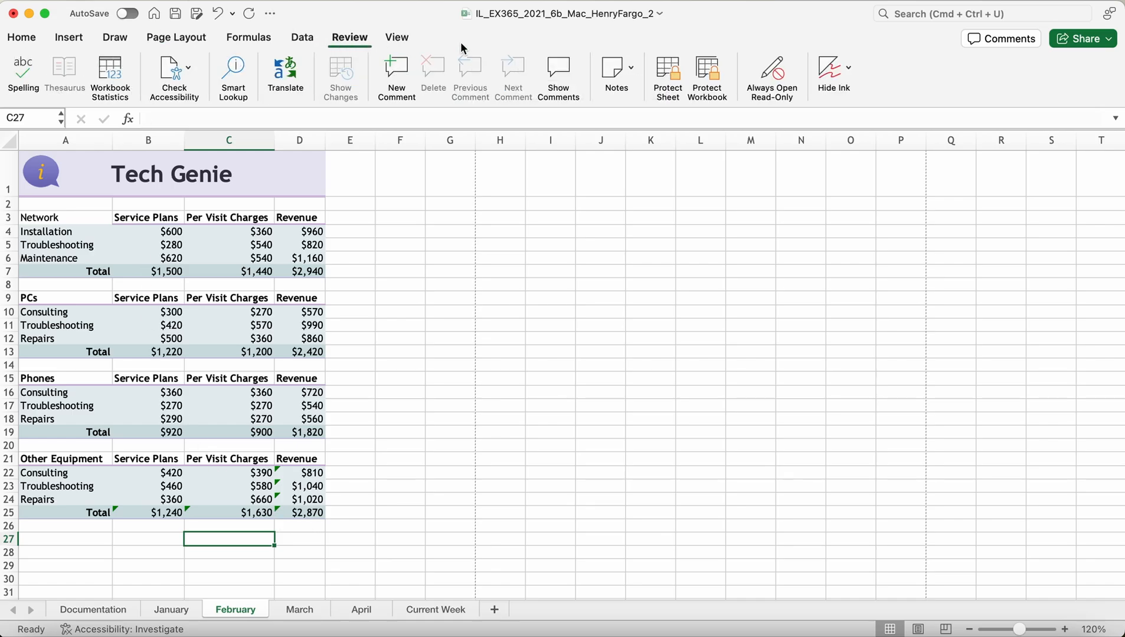
pyautogui.click(662, 73)
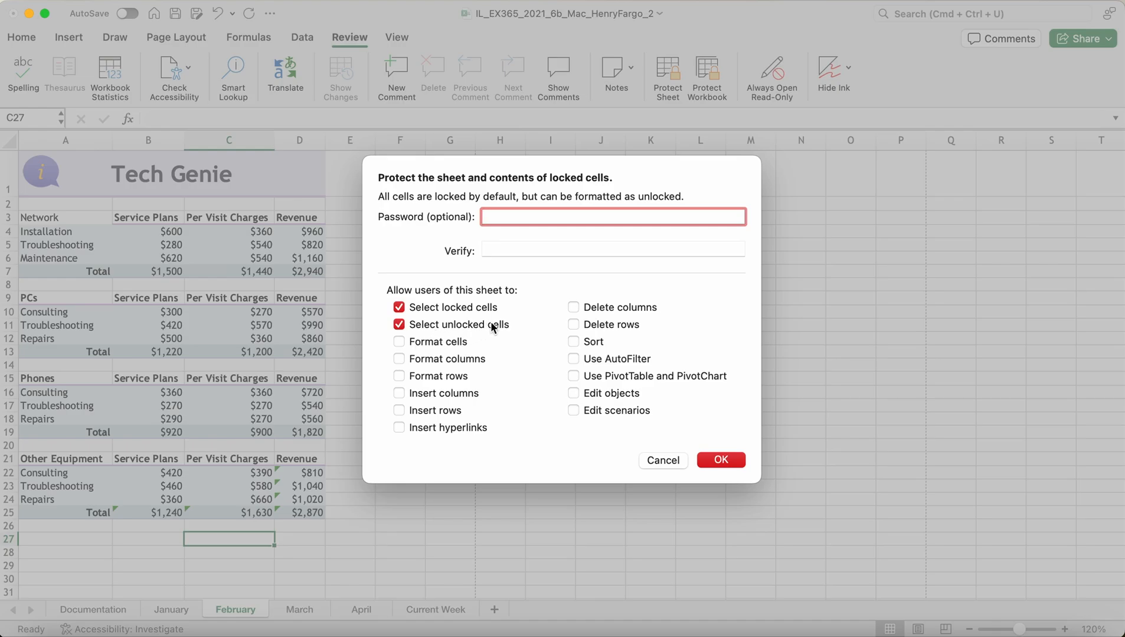
pyautogui.click(734, 464)
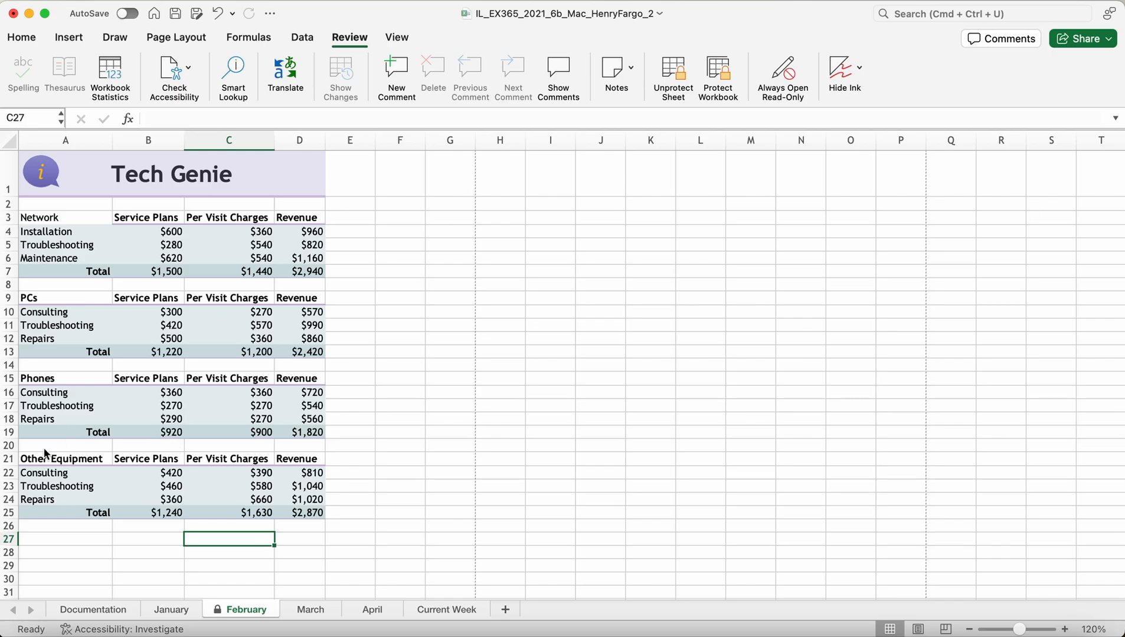
pyautogui.click(9, 446)
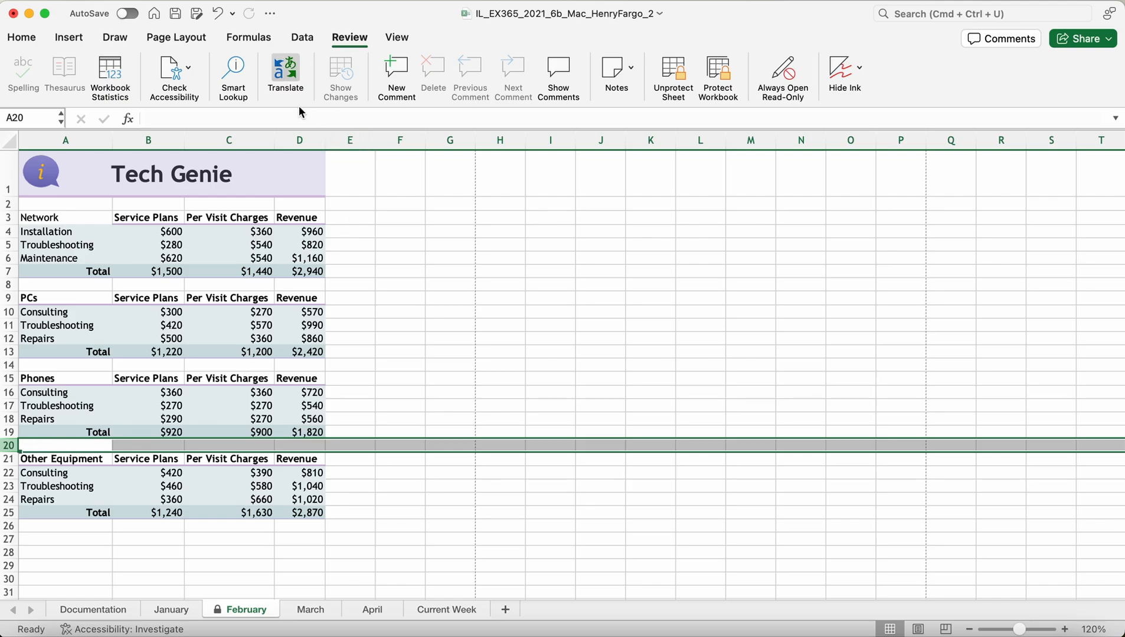
pyautogui.click(185, 41)
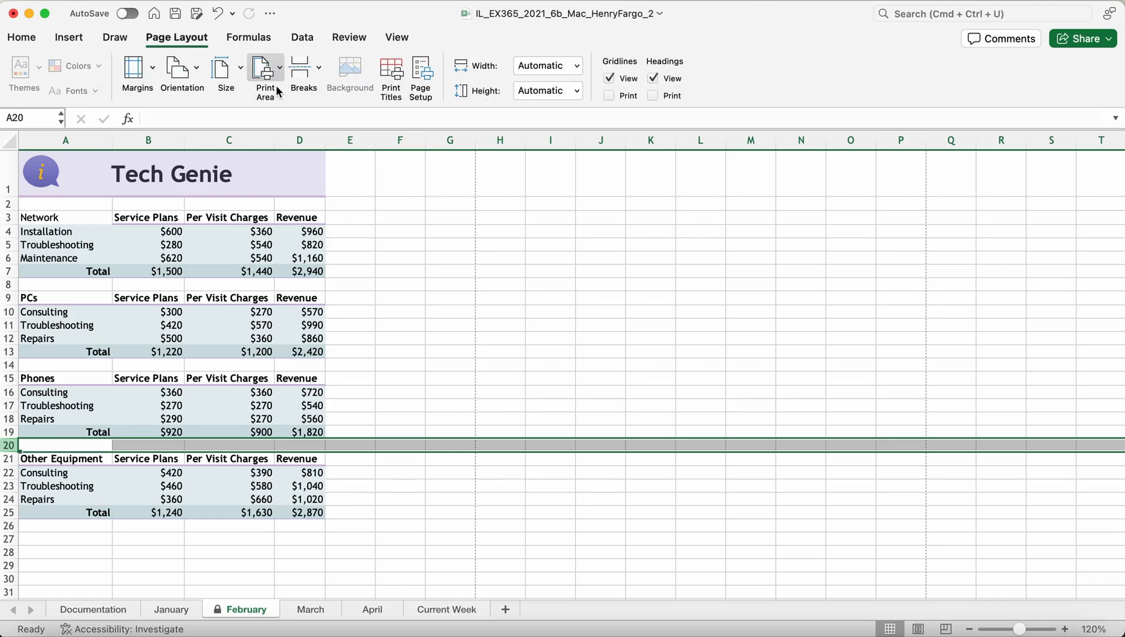
pyautogui.click(317, 71)
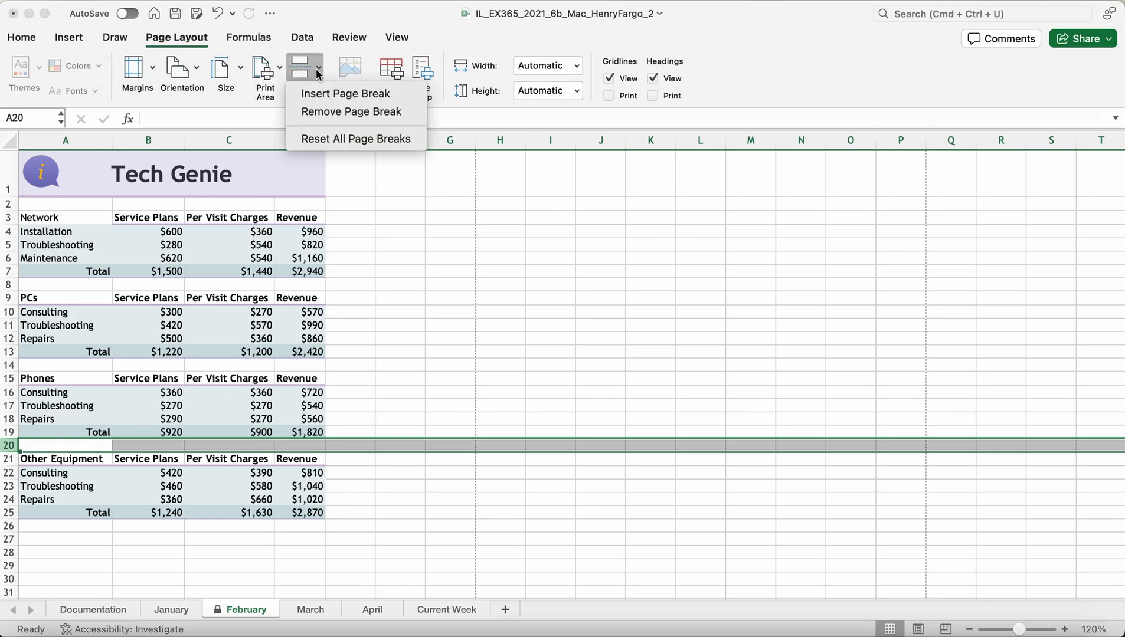
pyautogui.click(334, 94)
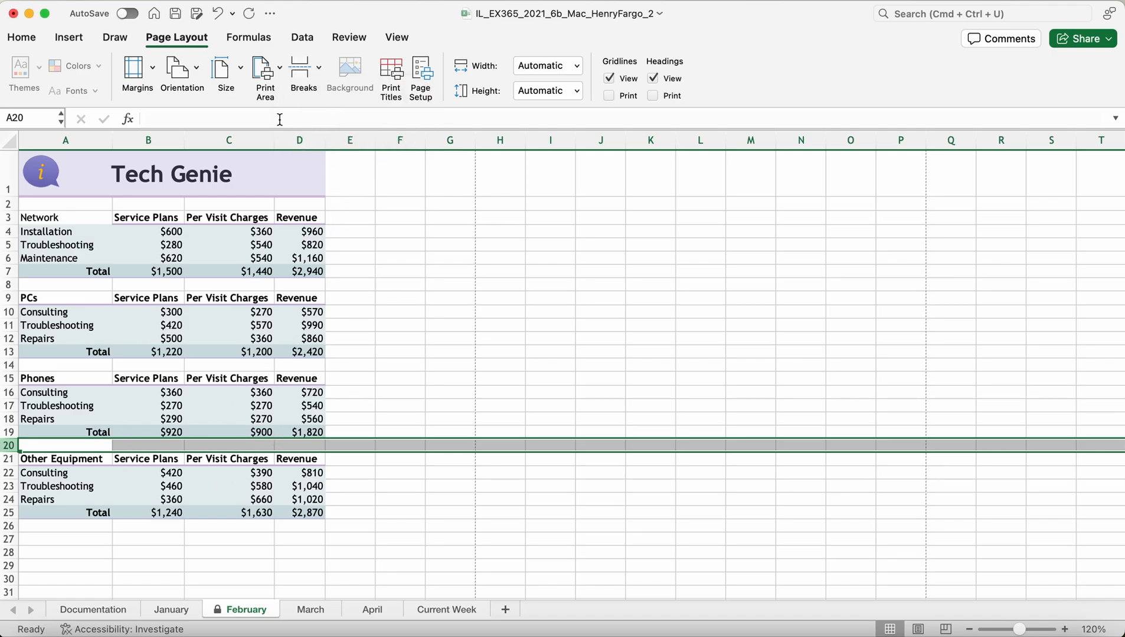
pyautogui.click(396, 37)
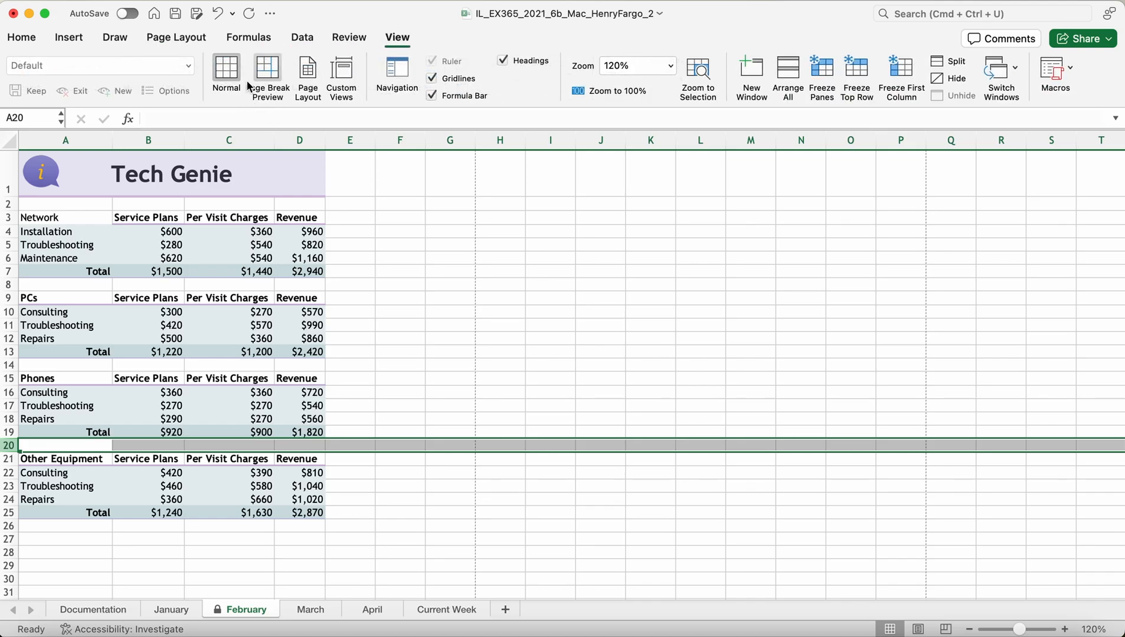
pyautogui.click(311, 82)
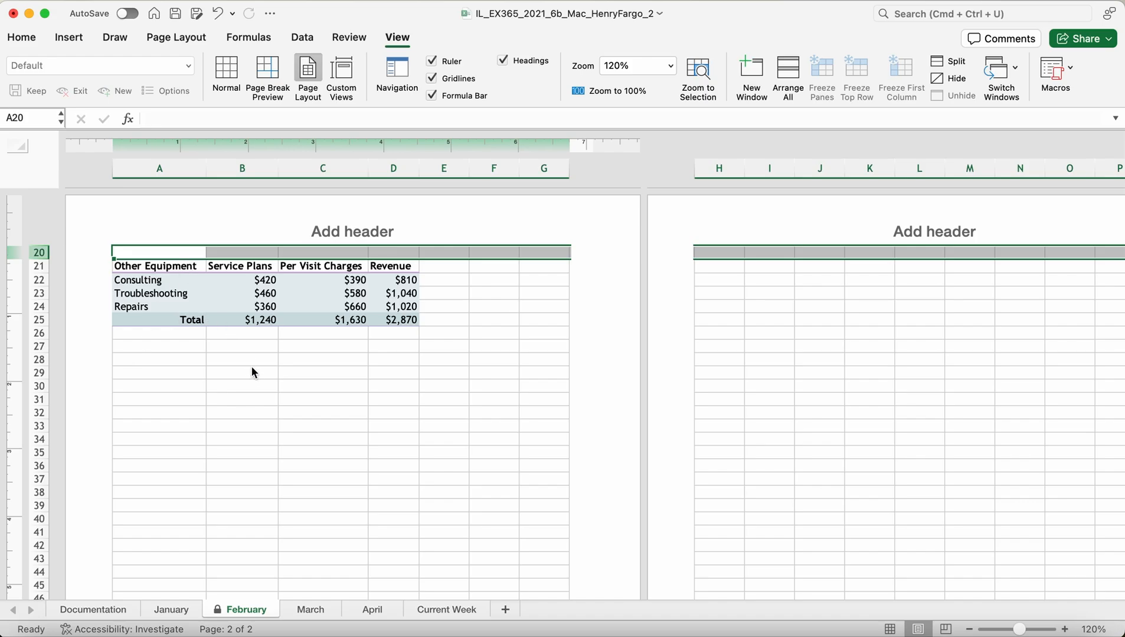
pyautogui.scroll(-2, 255, 390)
pyautogui.scroll(10, 258, 413)
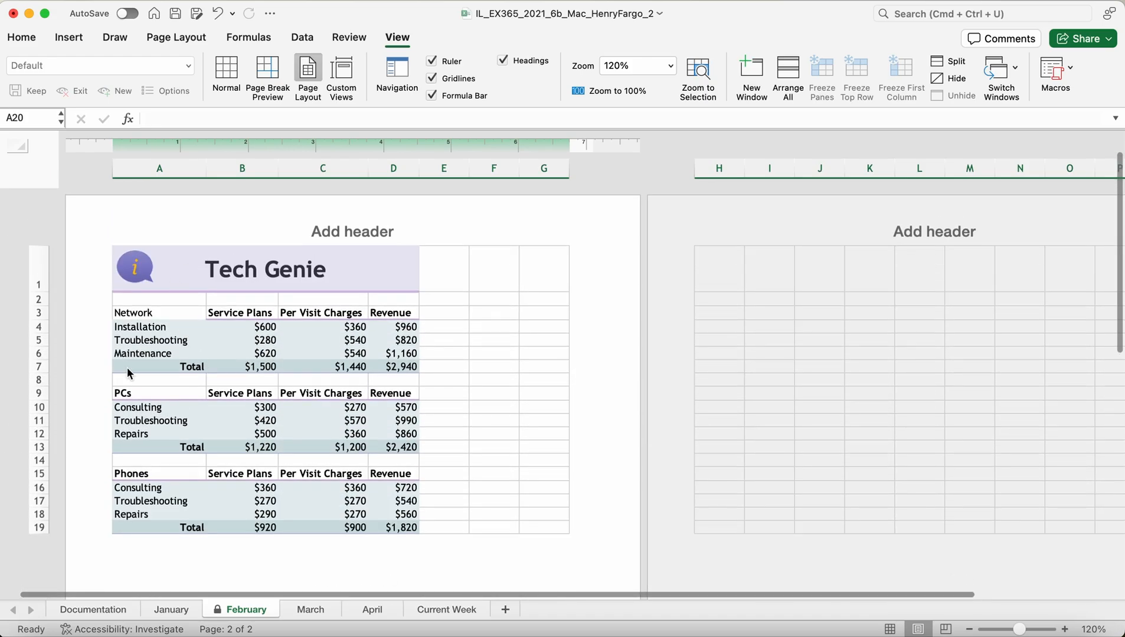
pyautogui.scroll(-10, 144, 471)
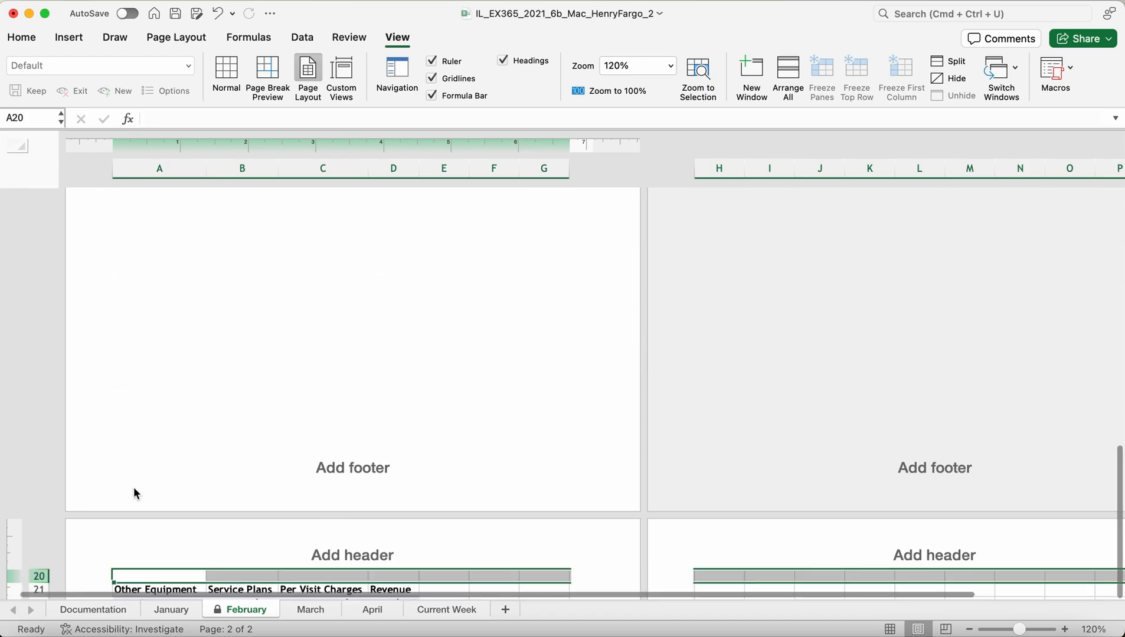
pyautogui.scroll(5, 302, 419)
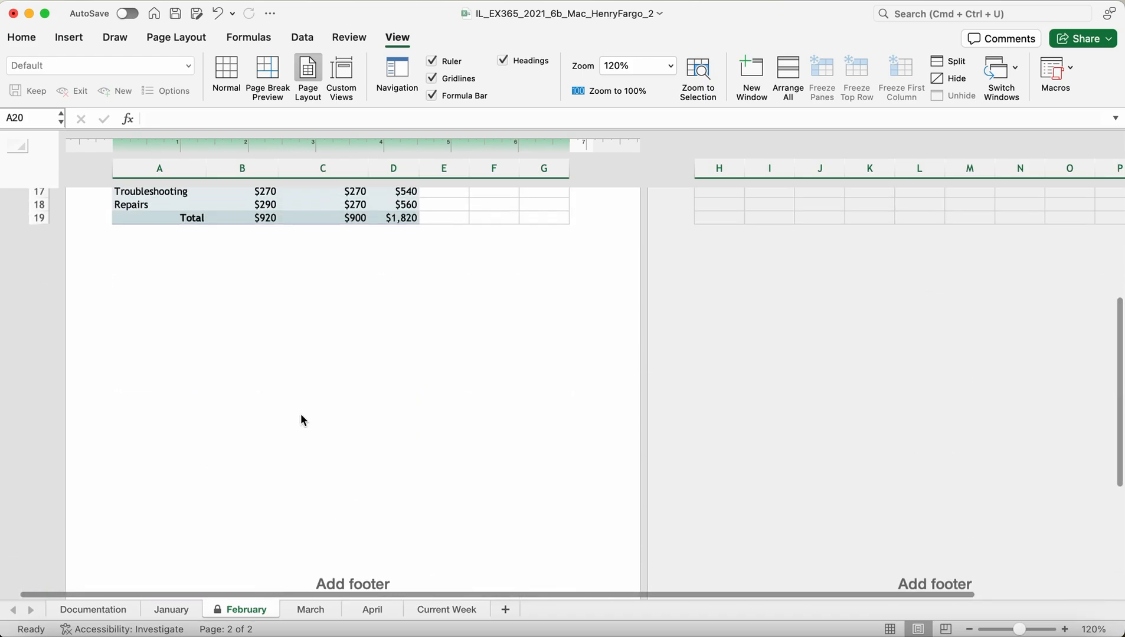
pyautogui.click(228, 70)
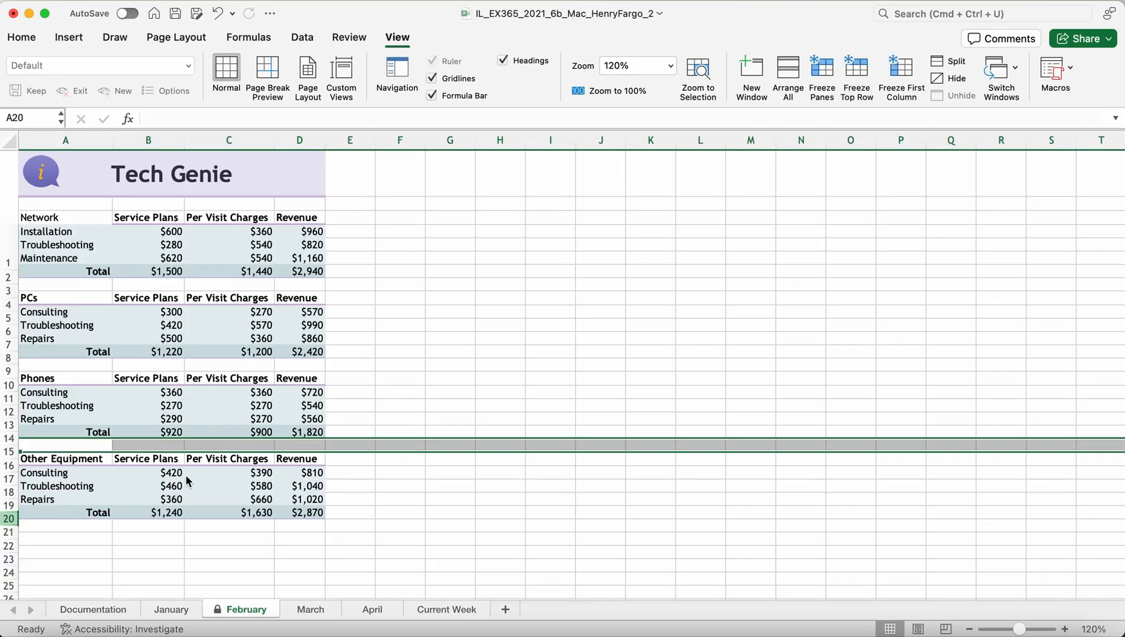
# Step: Select C22, move to the March sheet, and save the workbook from the title bar
pyautogui.click(237, 544)
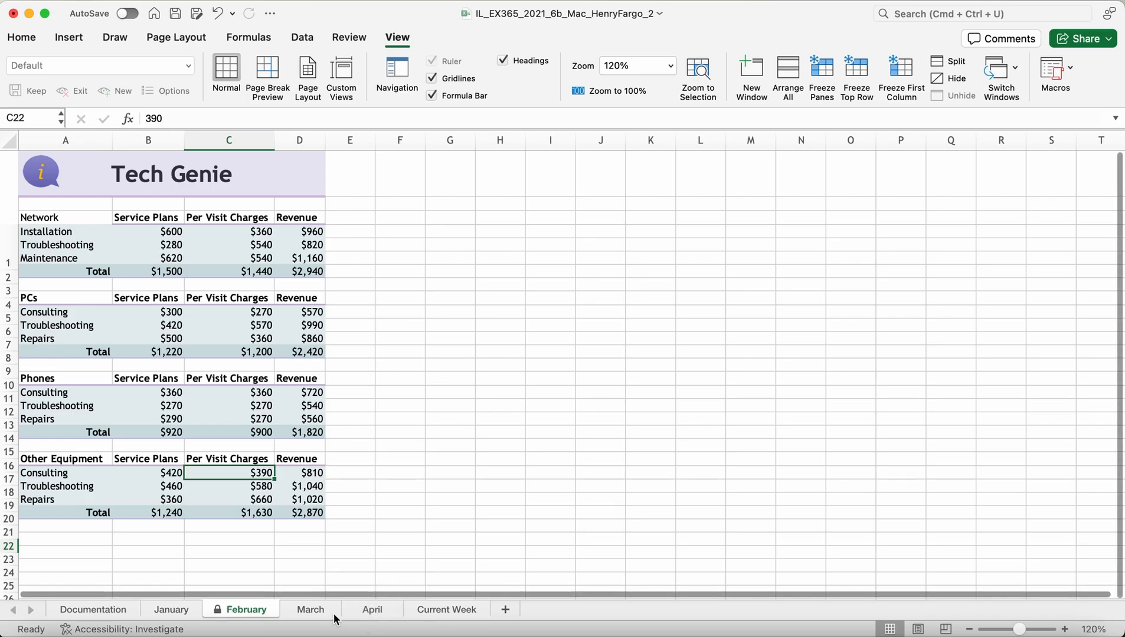
pyautogui.click(315, 613)
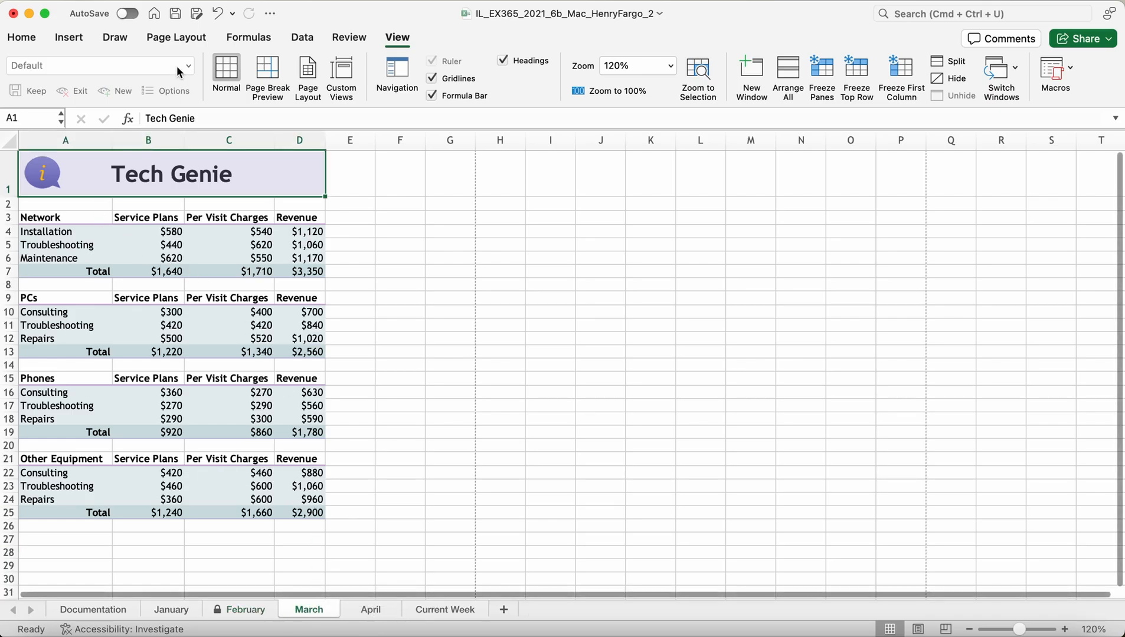
pyautogui.click(175, 14)
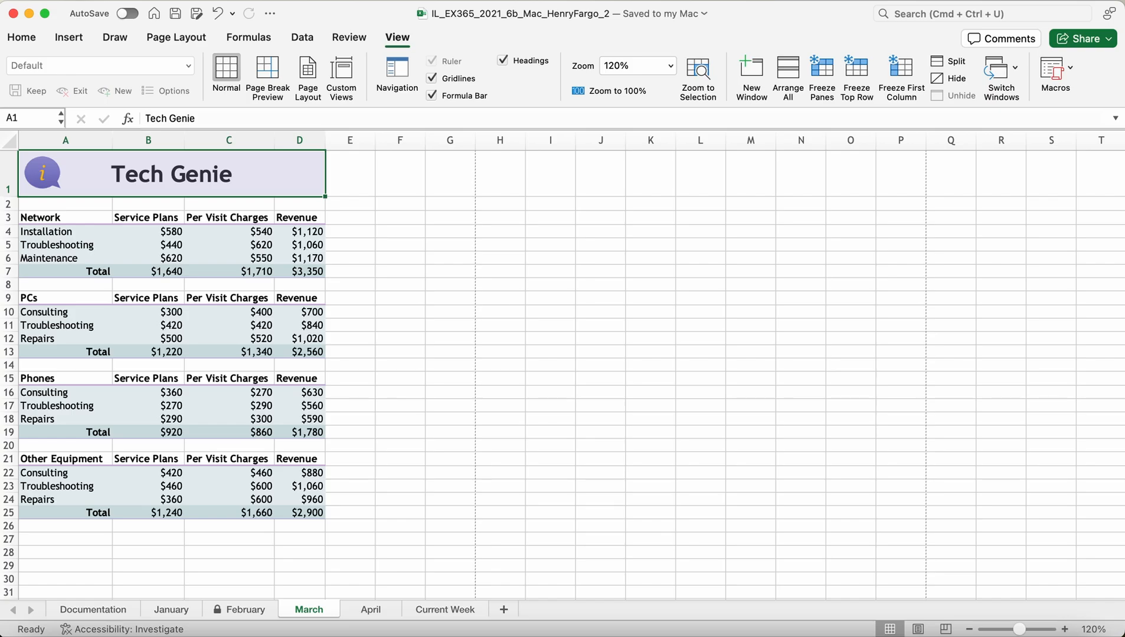
# Step: Enter 'Original data' in cell A26 beneath the March Other Equipment table
pyautogui.click(34, 527)
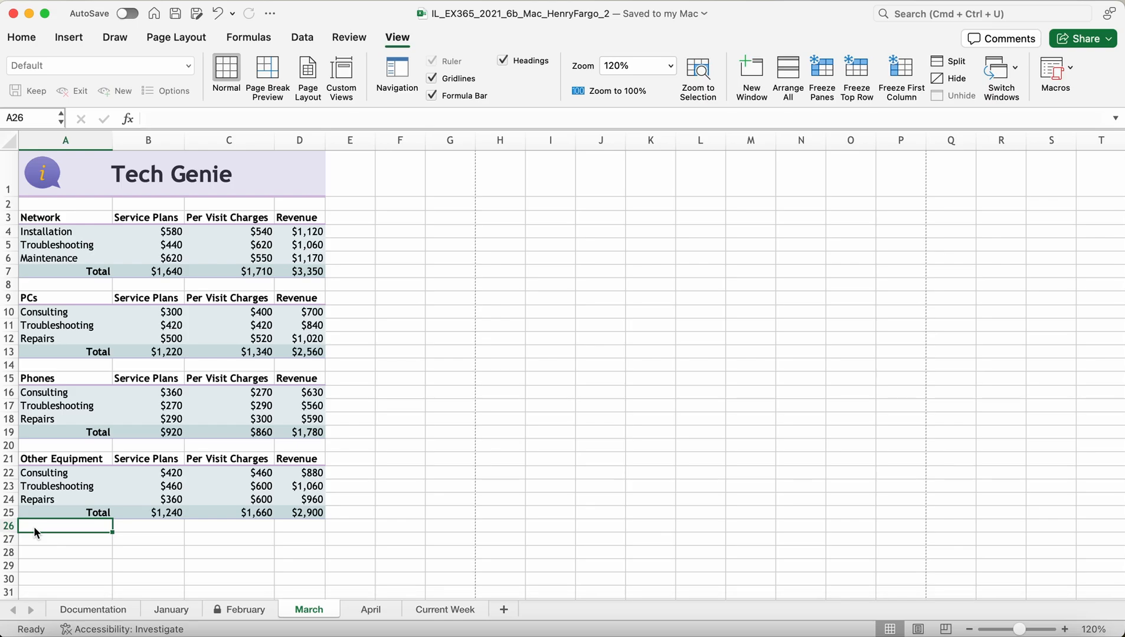
pyautogui.write('Origianal')
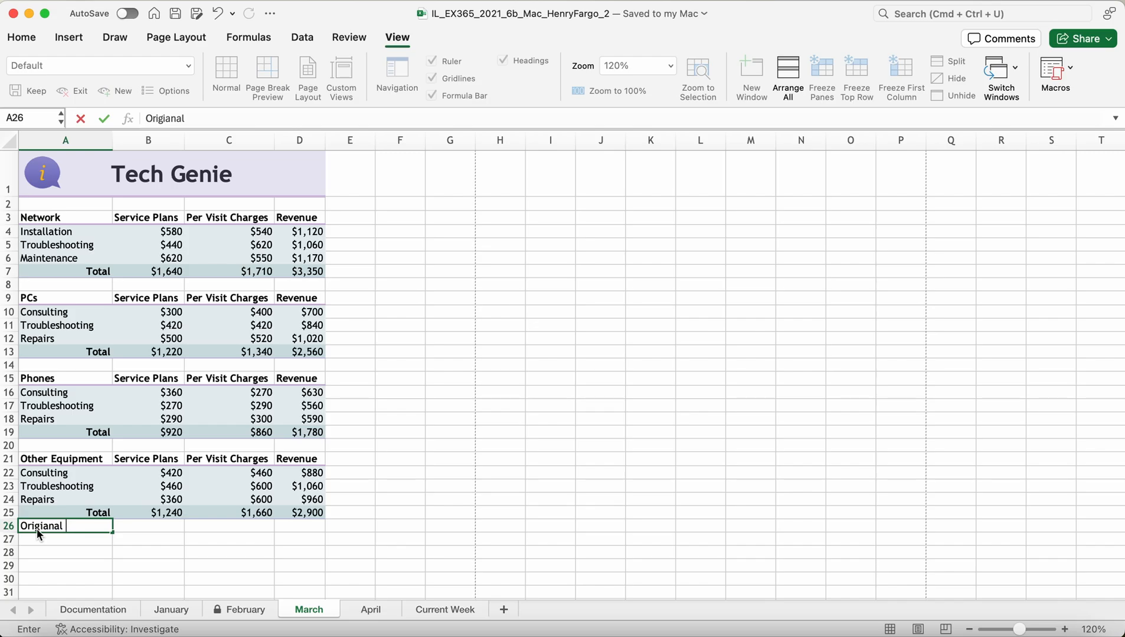
pyautogui.press('BackSpace')
pyautogui.press('BackSpace')
pyautogui.press('BackSpace')
pyautogui.write('nal data')
pyautogui.click(149, 539)
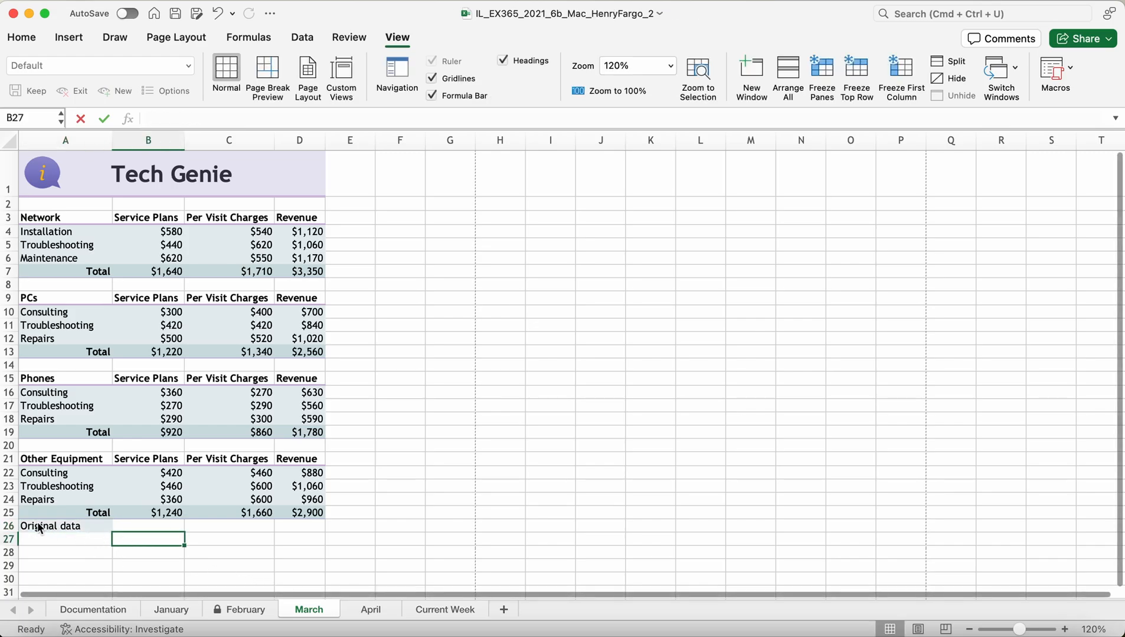
pyautogui.click(40, 527)
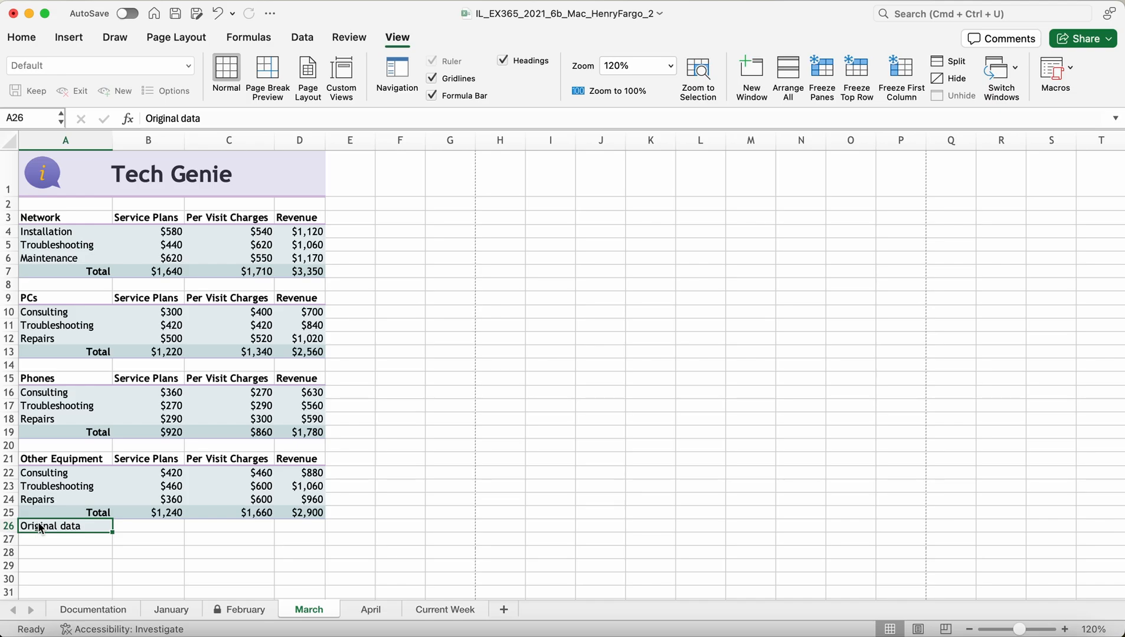
# Step: Link cell A26 to the Desktop file Support_EX365_2021_6b_Mac_March.xlsx, with the address reduced to the file name only
pyautogui.rightClick(40, 527)
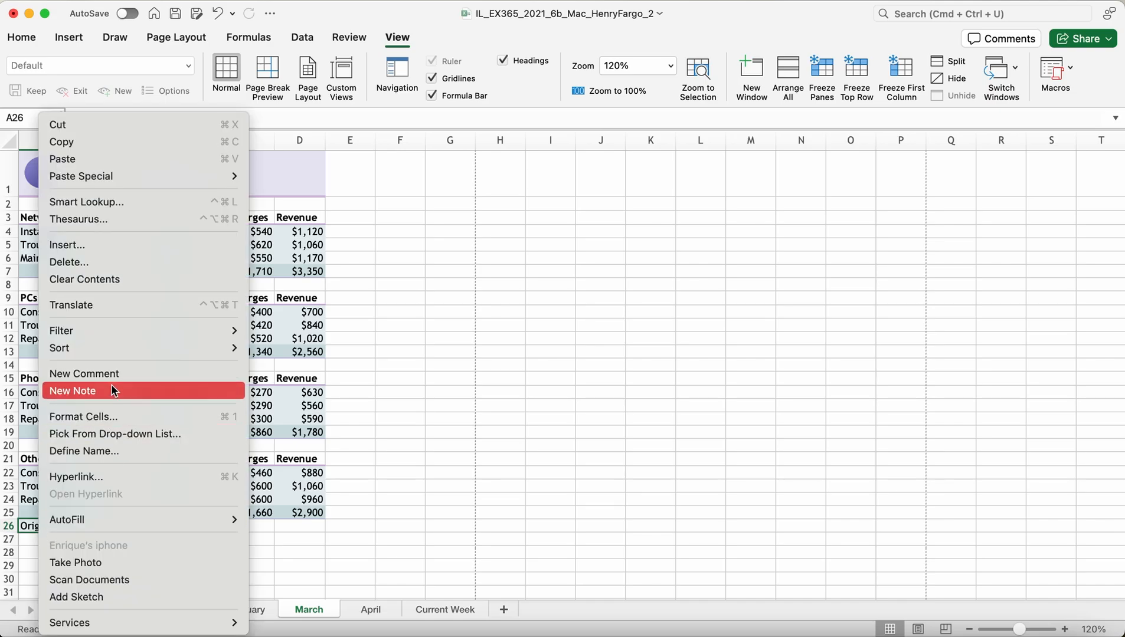
pyautogui.click(112, 479)
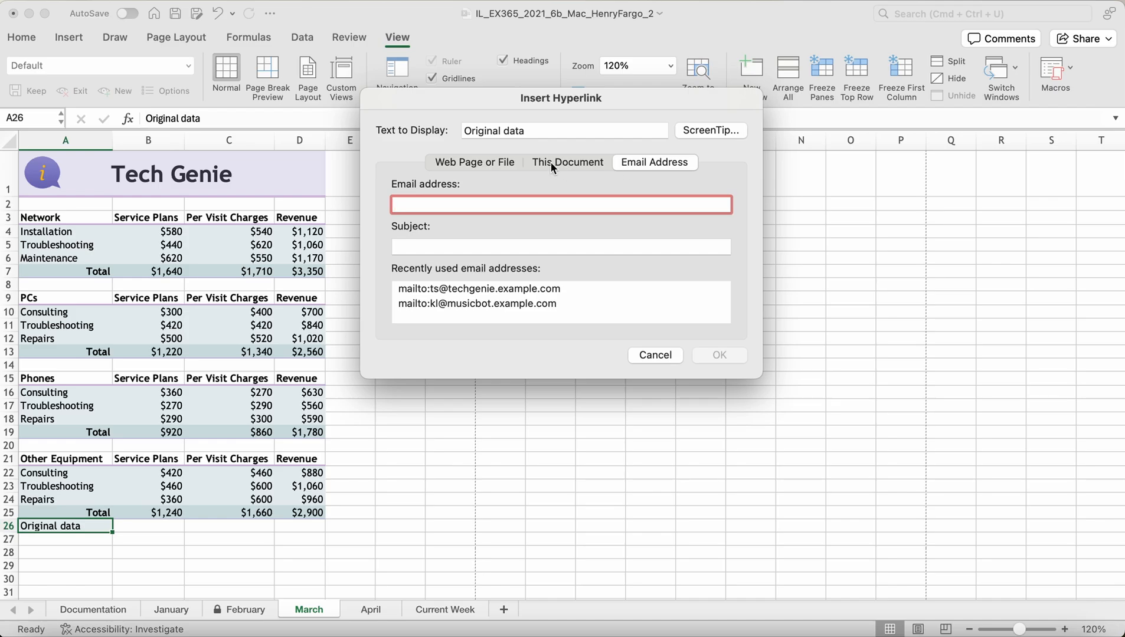
pyautogui.click(491, 162)
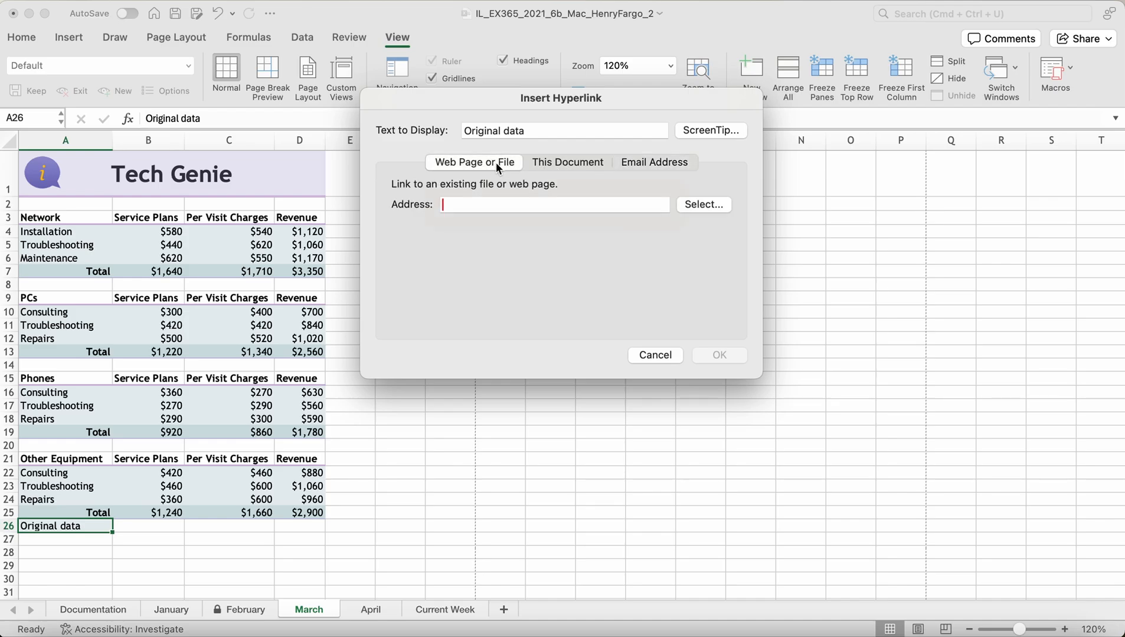
pyautogui.click(715, 203)
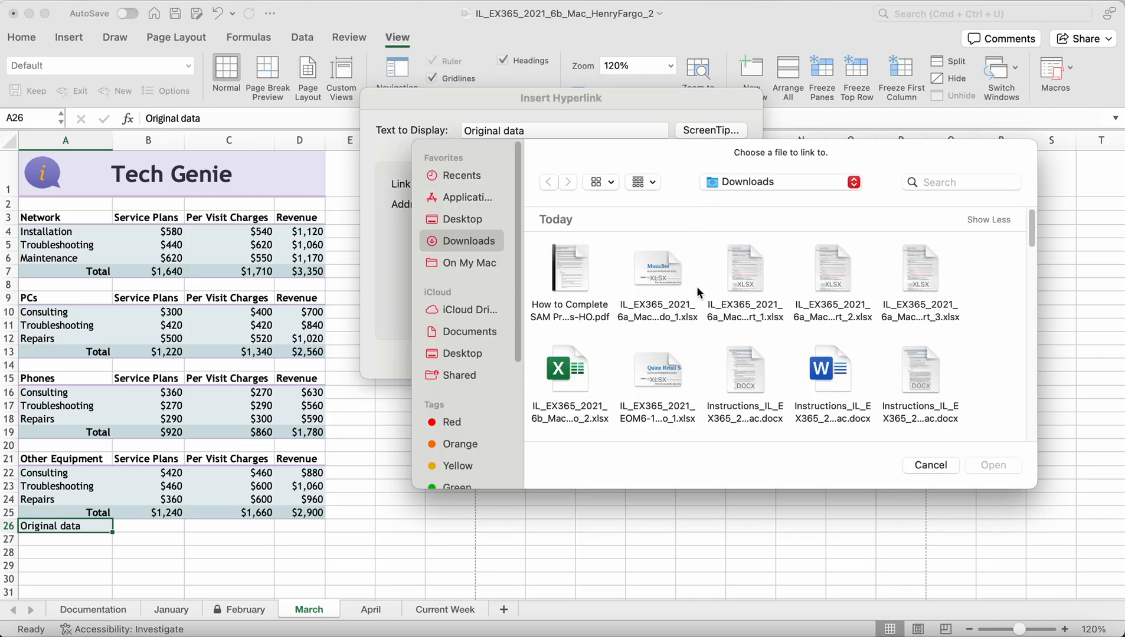
pyautogui.click(462, 222)
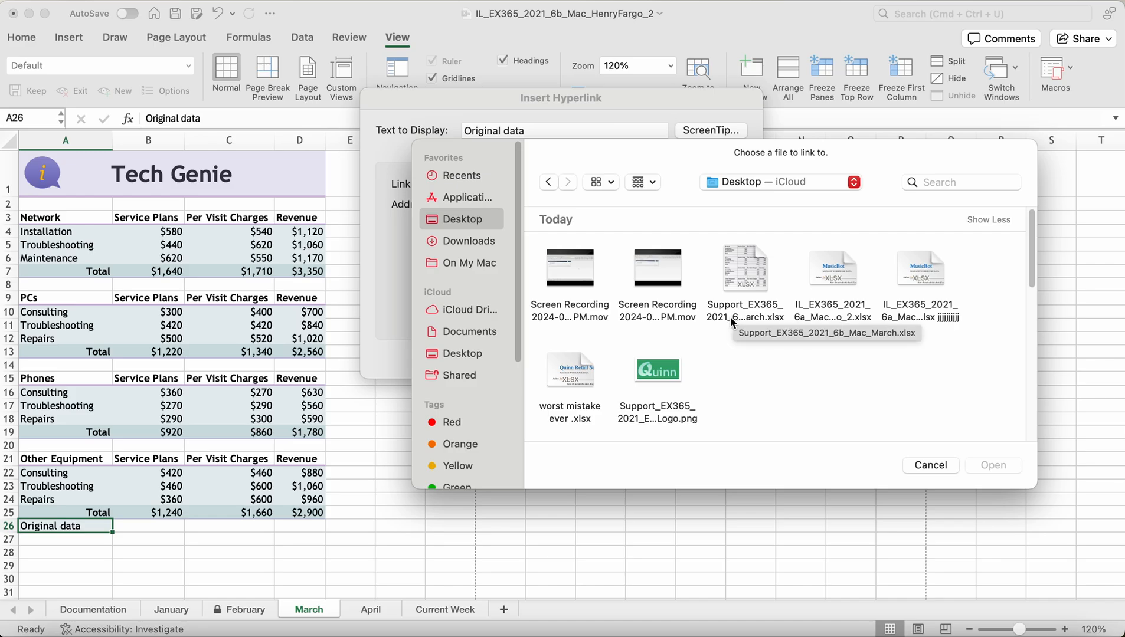
pyautogui.click(745, 276)
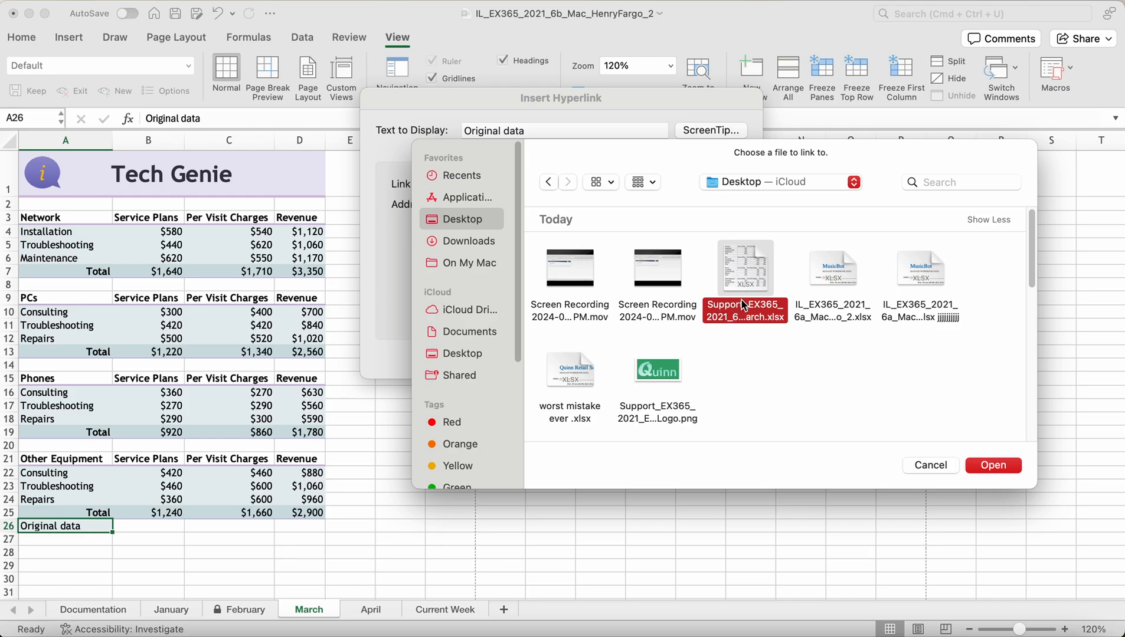
pyautogui.click(1004, 465)
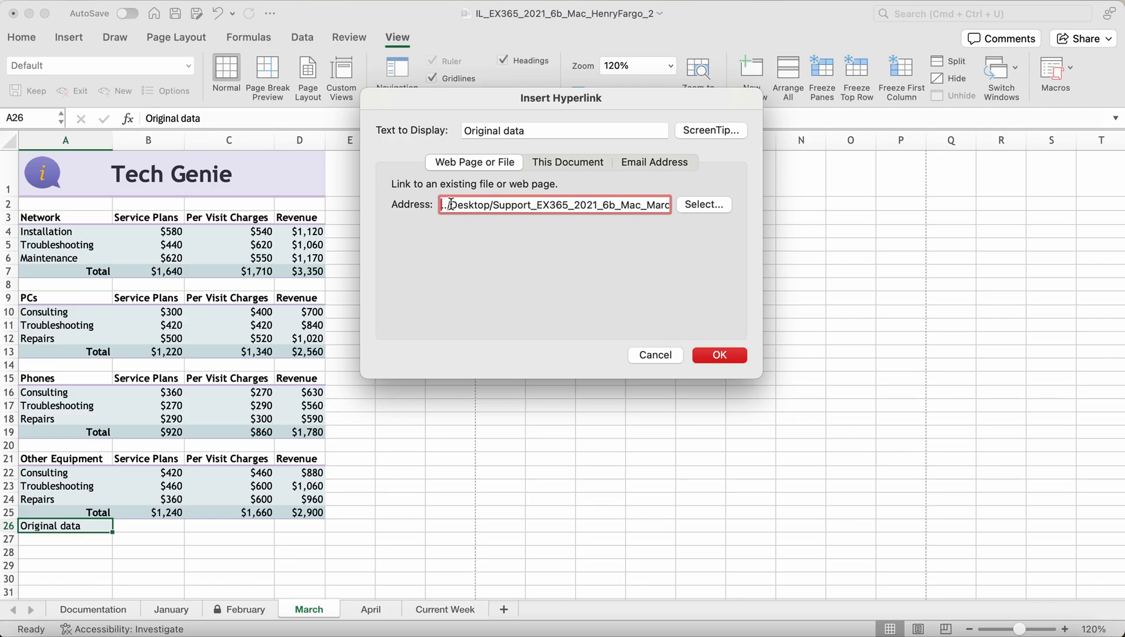
pyautogui.click(492, 207)
pyautogui.press('BackSpace')
pyautogui.press('BackSpace')
pyautogui.press('BackSpace')
pyautogui.press('BackSpace')
pyautogui.press('BackSpace')
pyautogui.press('BackSpace')
pyautogui.press('BackSpace')
pyautogui.press('BackSpace')
pyautogui.press('BackSpace')
pyautogui.press('BackSpace')
pyautogui.press('BackSpace')
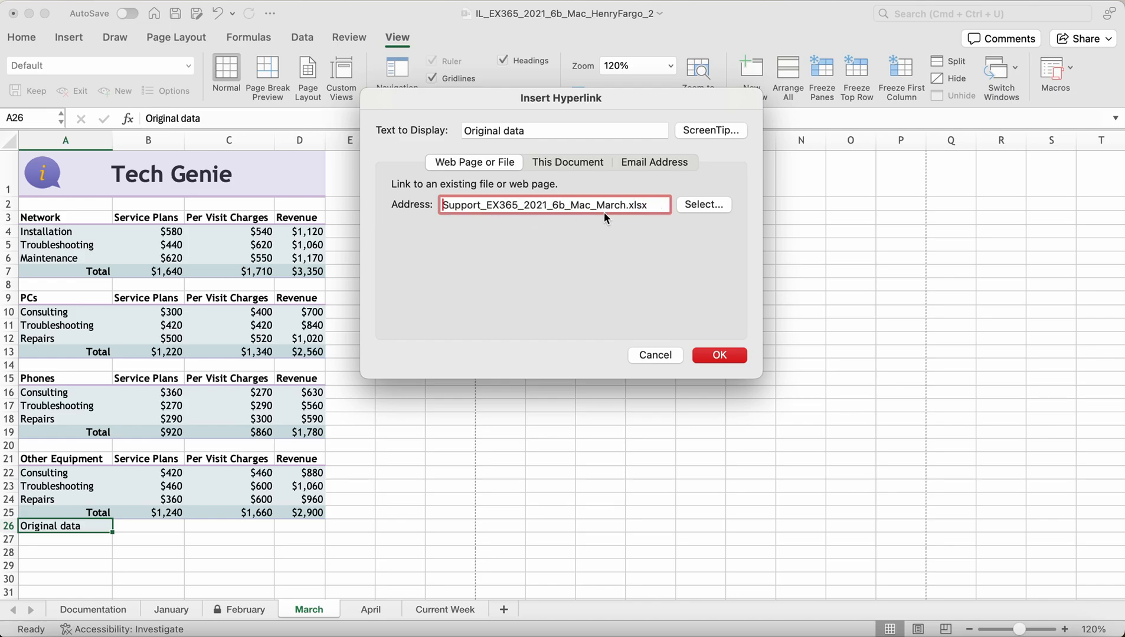
pyautogui.click(711, 355)
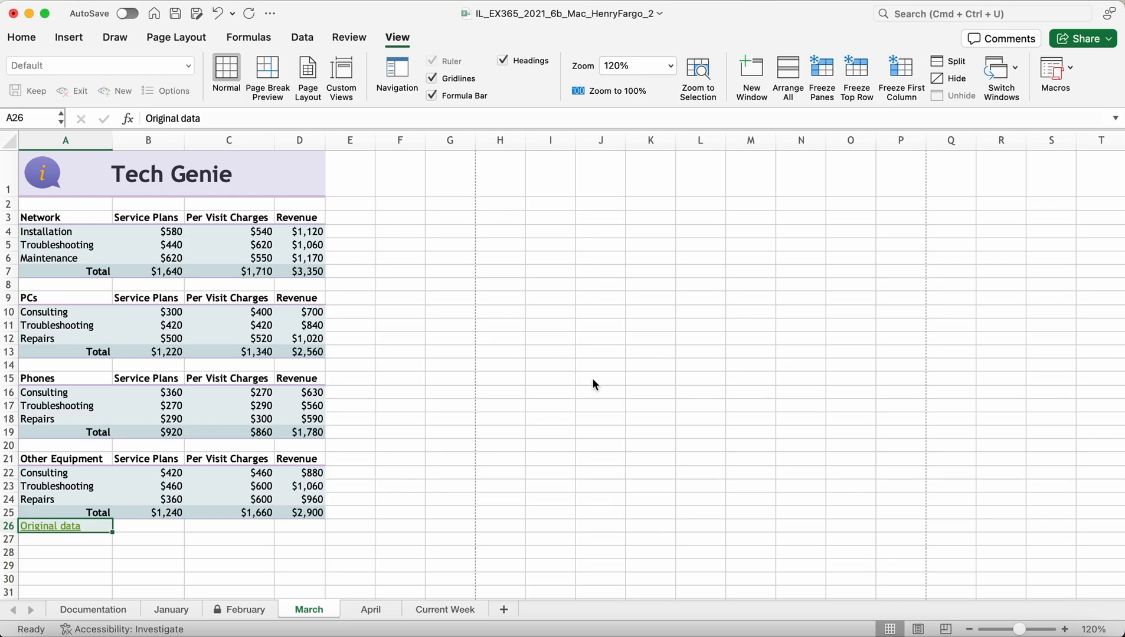
# Step: Hide the March sheet to show April, undoing an accidental row 3 height change
pyautogui.rightClick(306, 612)
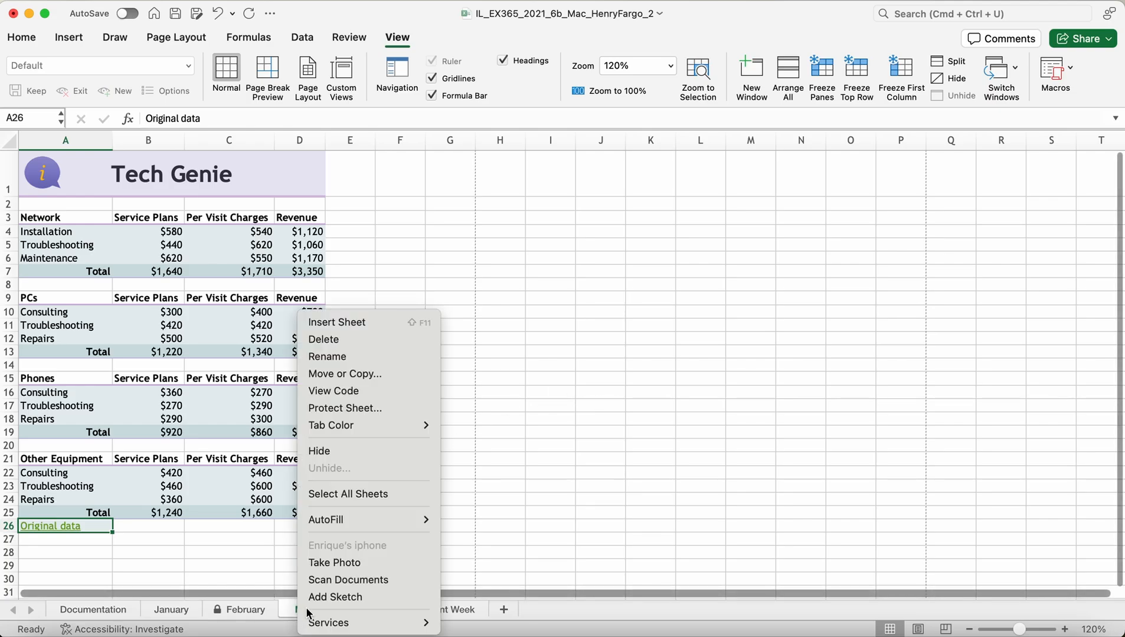
pyautogui.click(347, 449)
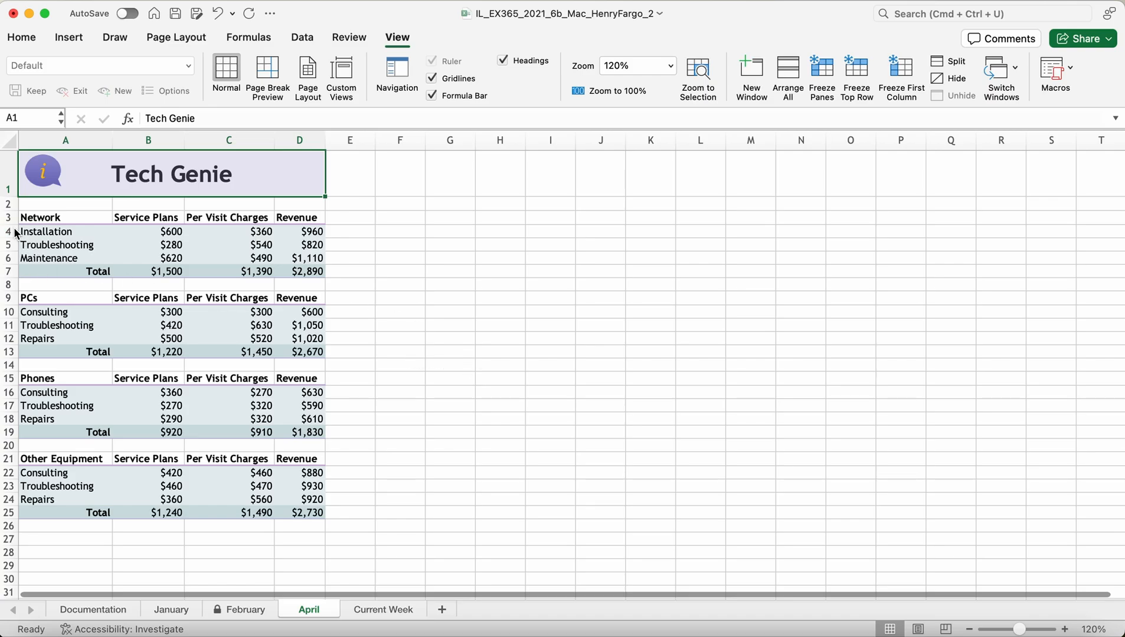
pyautogui.moveTo(13, 224); pyautogui.dragTo(15, 235)
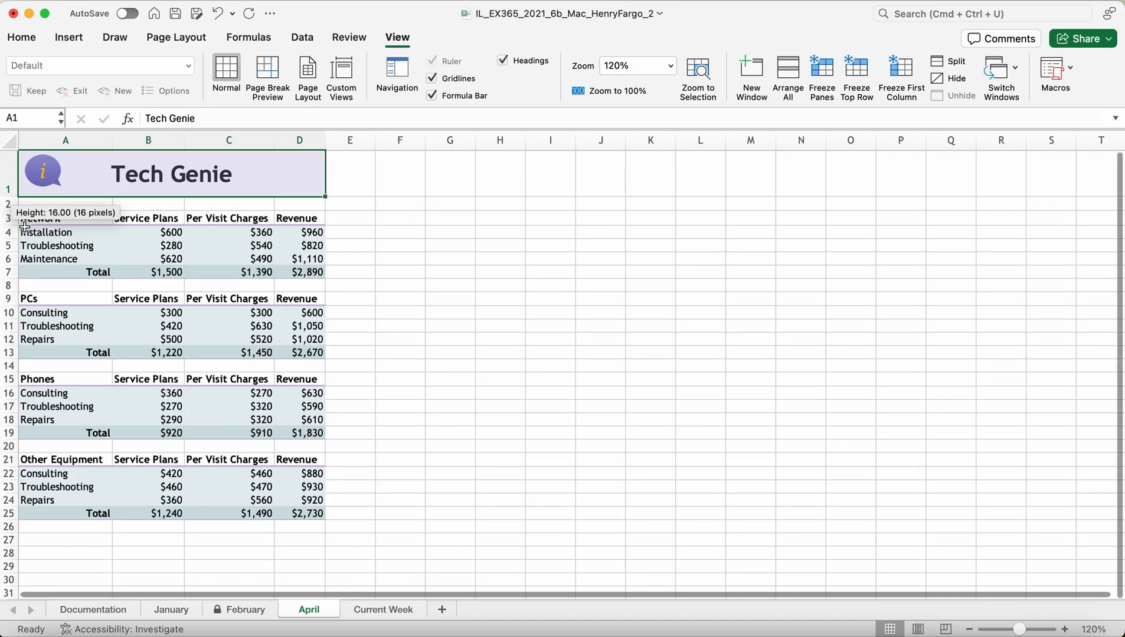
pyautogui.click(220, 20)
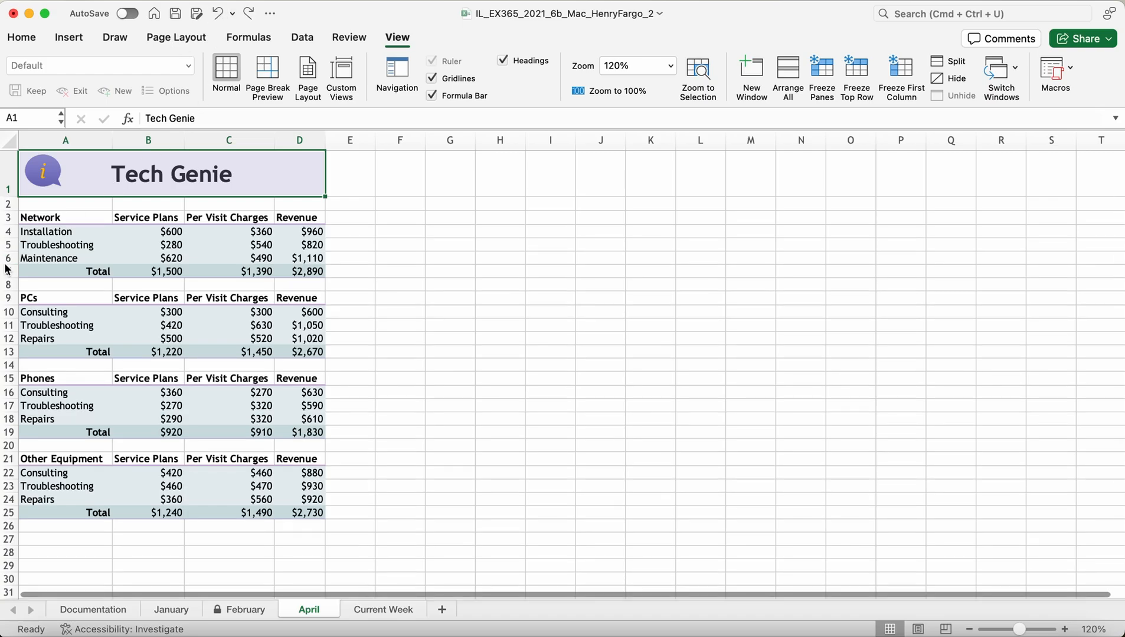
# Step: Group the Network detail rows 4–6 into an outline from the Data tab
pyautogui.click(16, 237)
pyautogui.moveTo(16, 237); pyautogui.dragTo(13, 263)
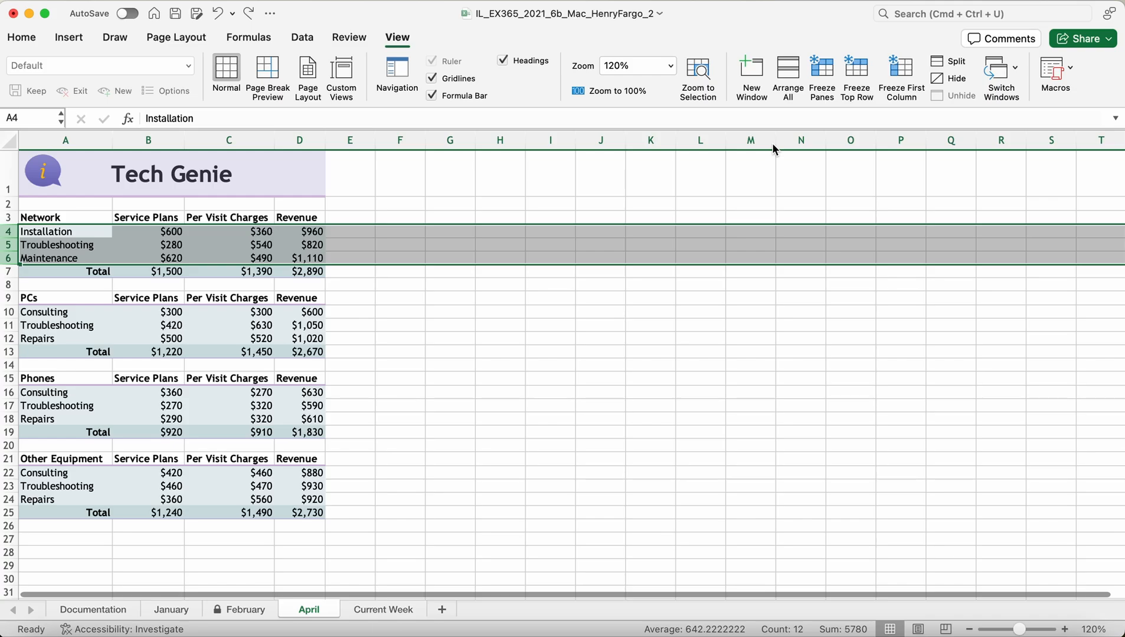
pyautogui.click(274, 39)
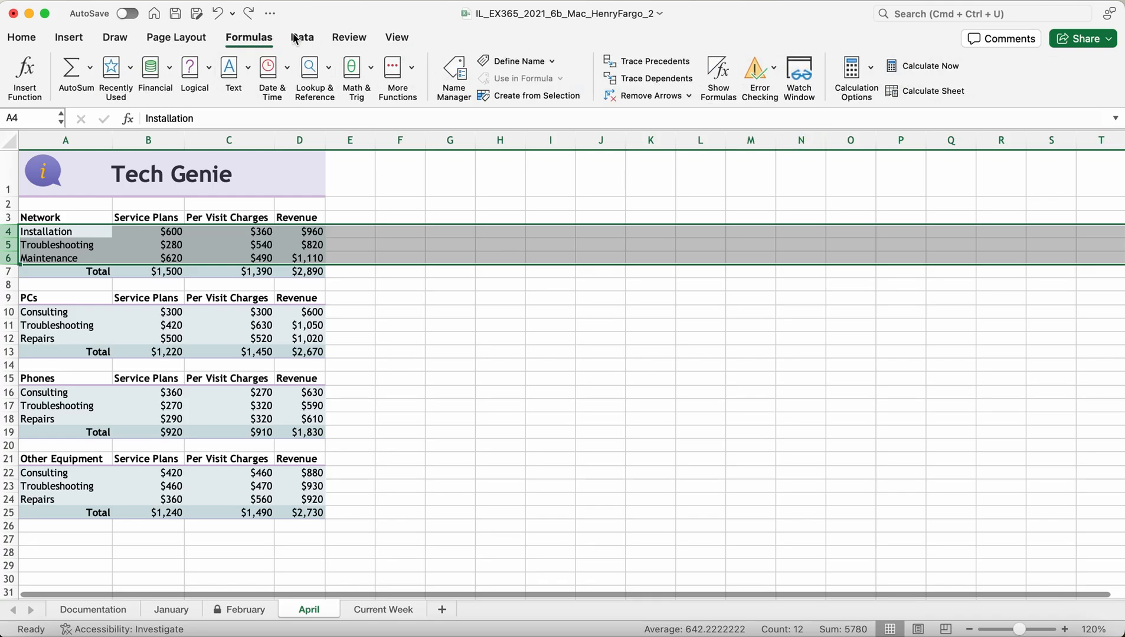
pyautogui.click(193, 39)
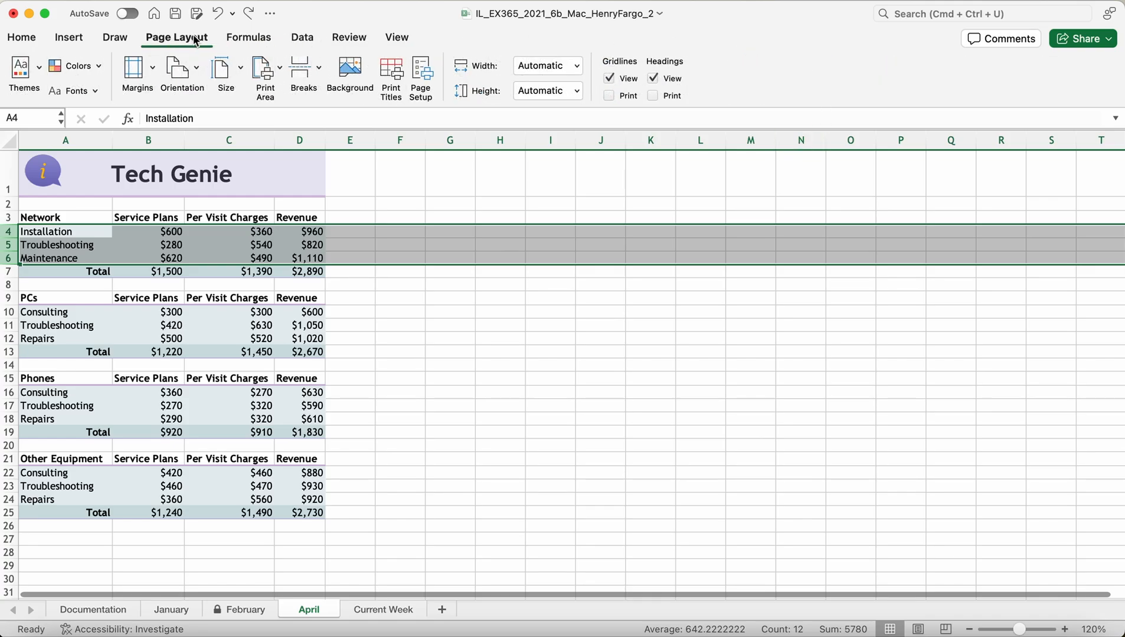
pyautogui.click(81, 40)
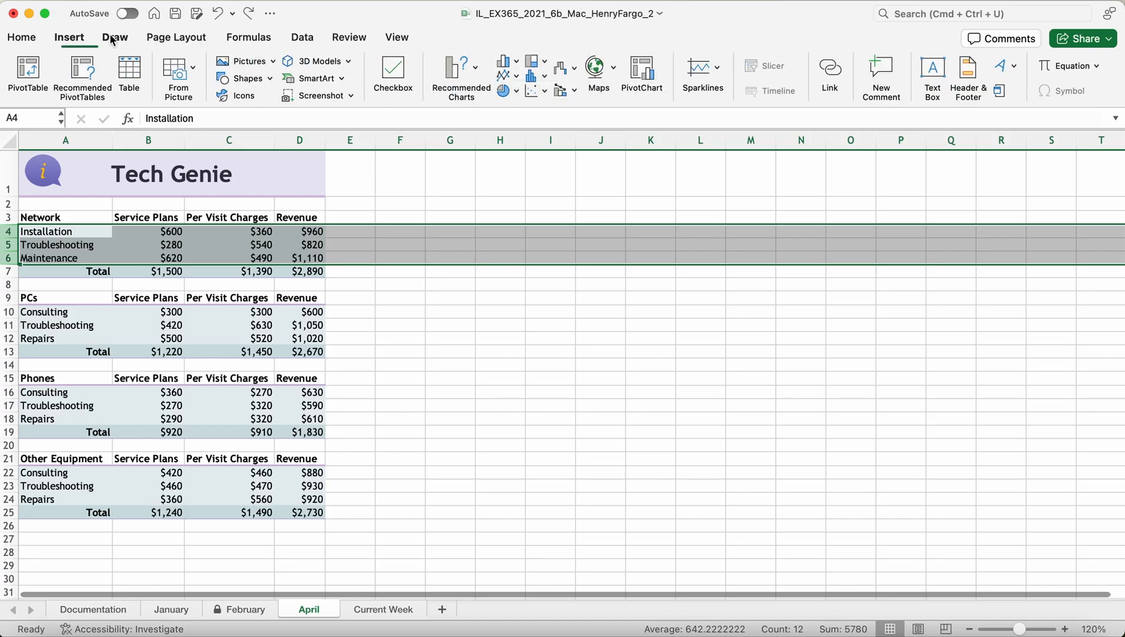
pyautogui.click(112, 39)
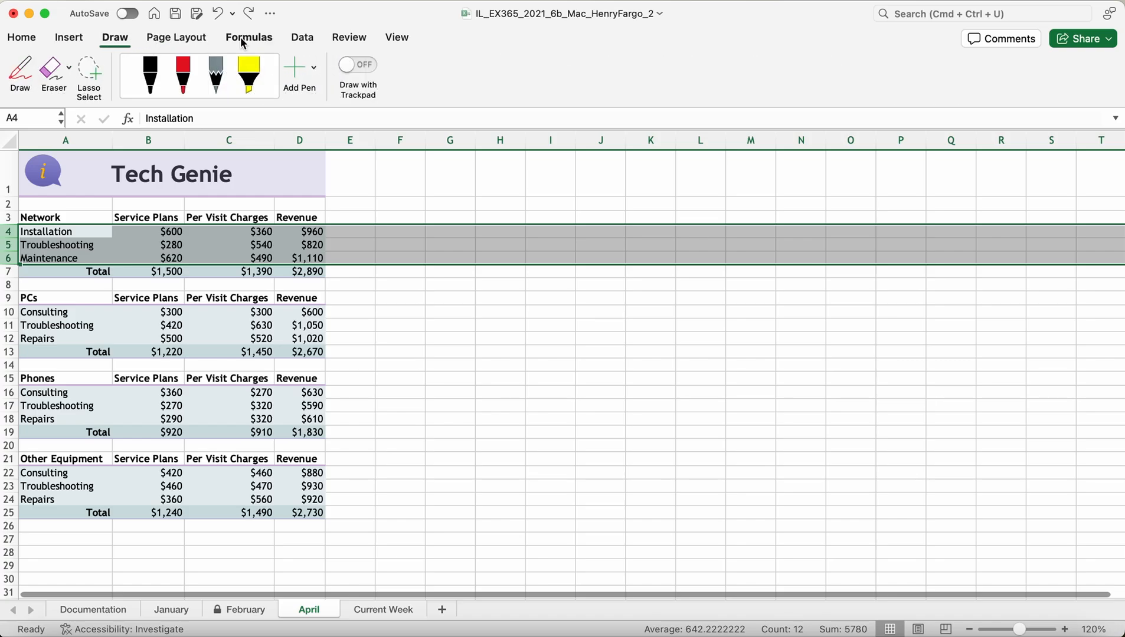
pyautogui.click(304, 38)
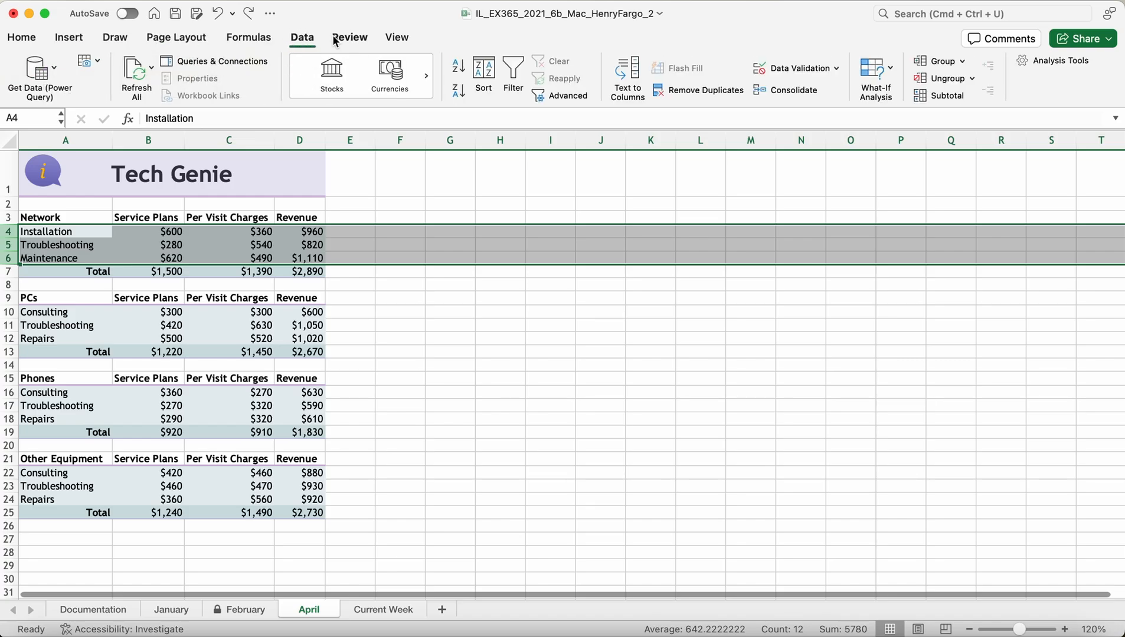
pyautogui.click(961, 63)
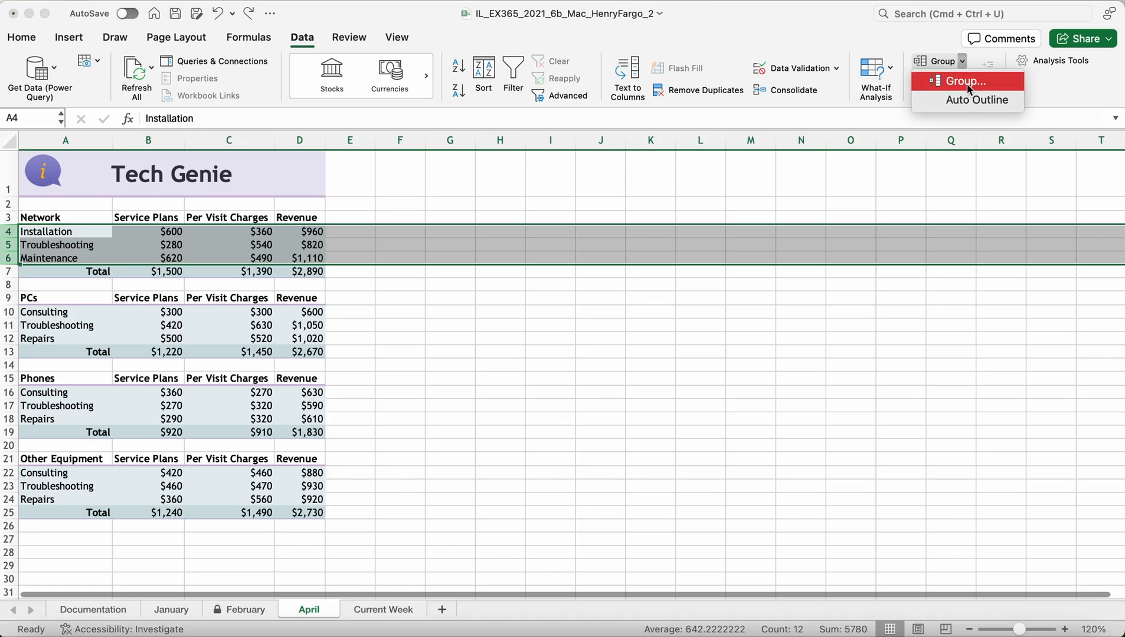
pyautogui.click(966, 83)
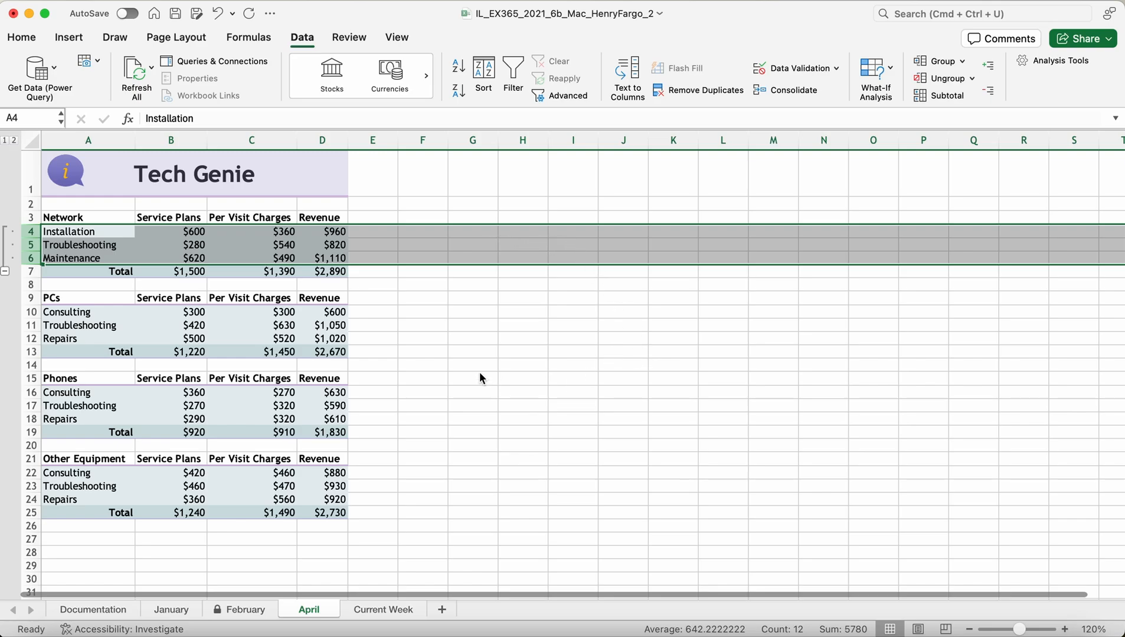
# Step: Group the PCs rows 10–12, Phones rows 16–18 and Other Equipment rows 22–24 into outlines
pyautogui.click(31, 312)
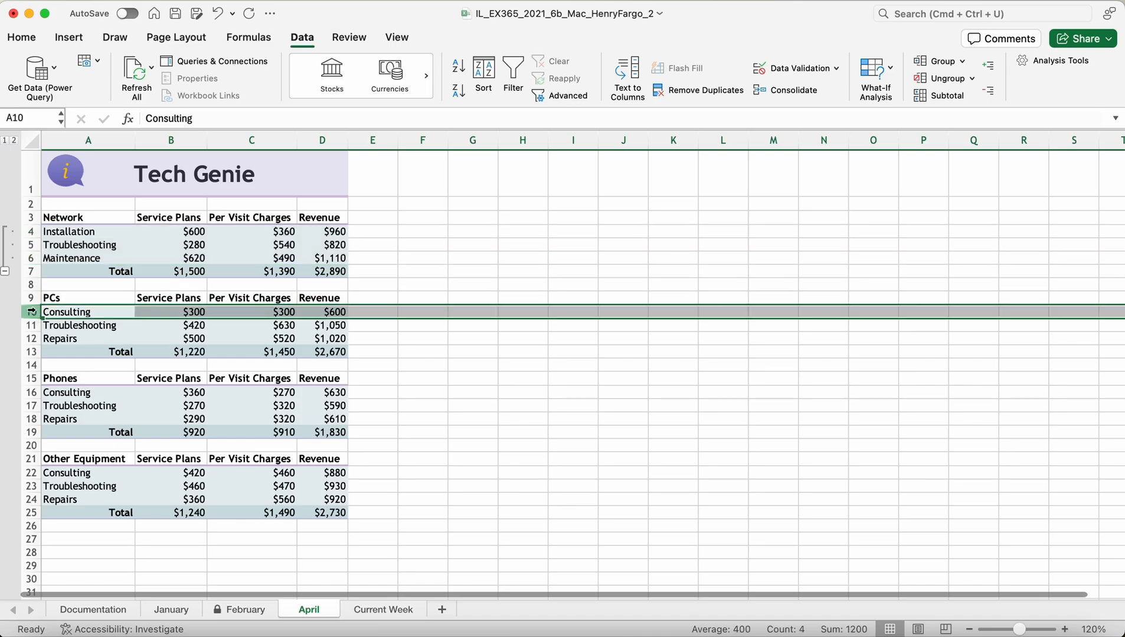
pyautogui.moveTo(31, 313); pyautogui.dragTo(32, 340)
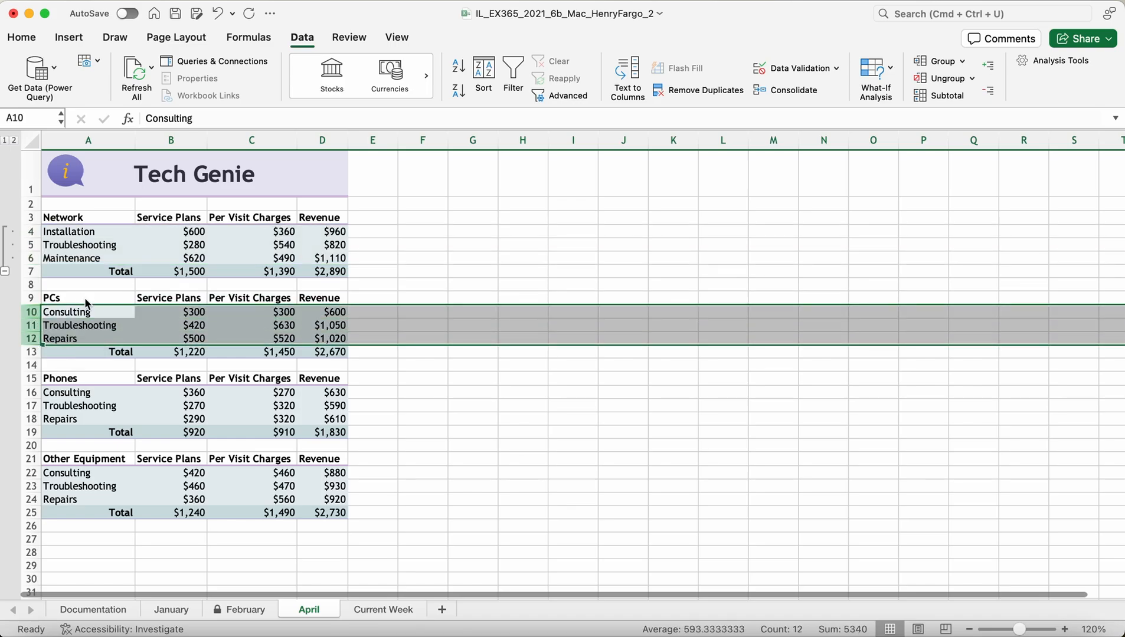
pyautogui.click(938, 61)
pyautogui.moveTo(36, 393); pyautogui.dragTo(36, 419)
pyautogui.click(940, 61)
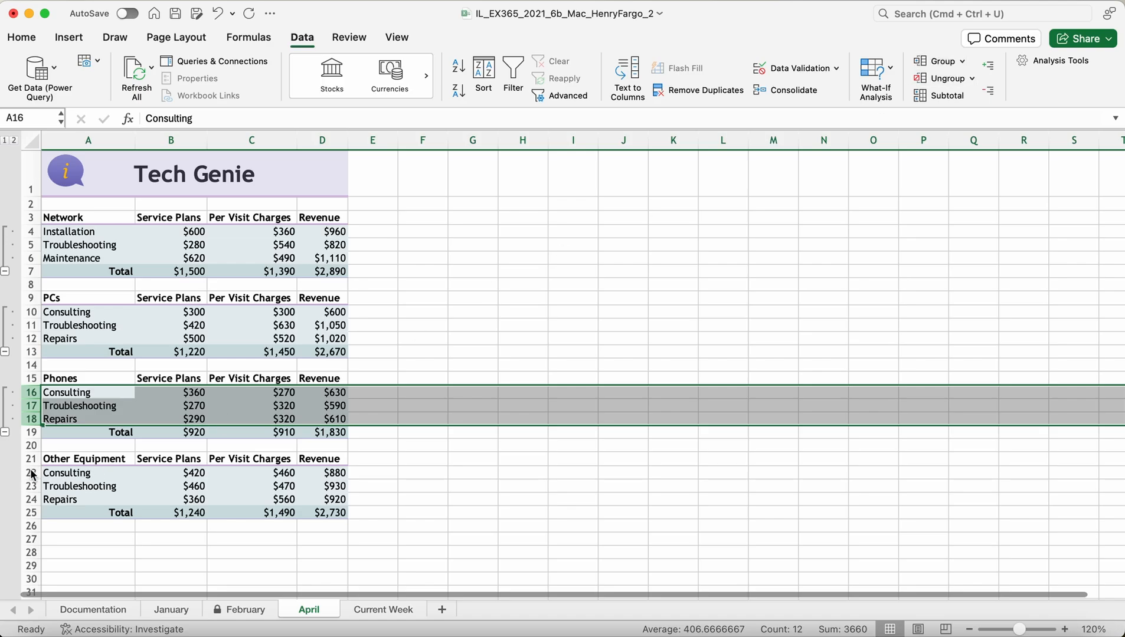
pyautogui.moveTo(34, 473); pyautogui.dragTo(34, 500)
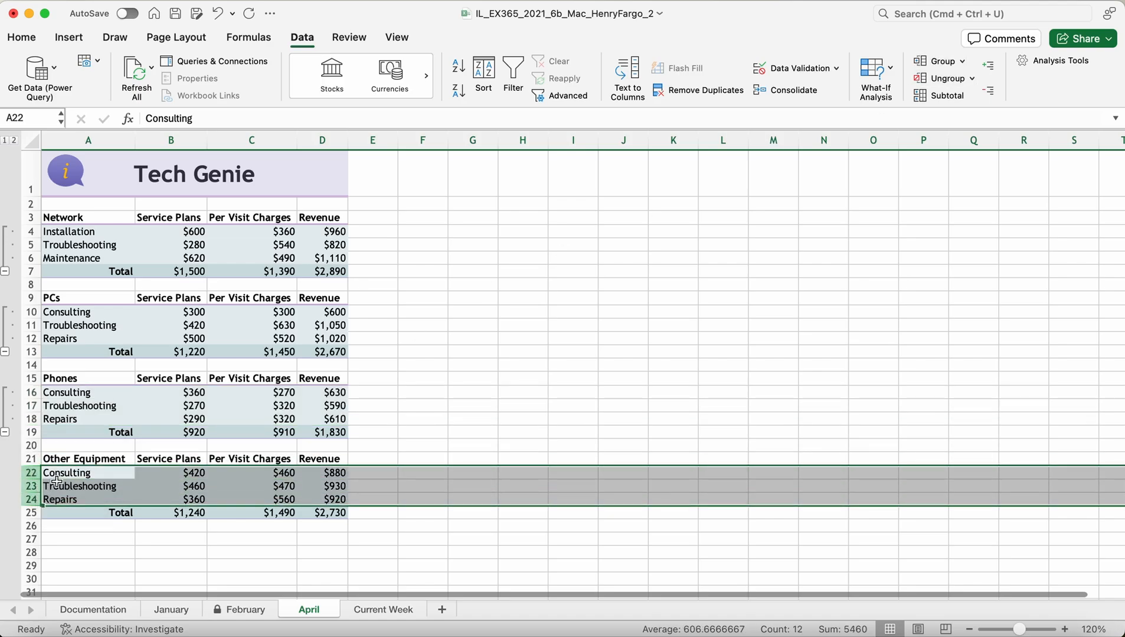
pyautogui.click(941, 61)
# Step: Collapse the Other Equipment, Phones, PCs and Network groups to their totals, then save the workbook
pyautogui.click(5, 513)
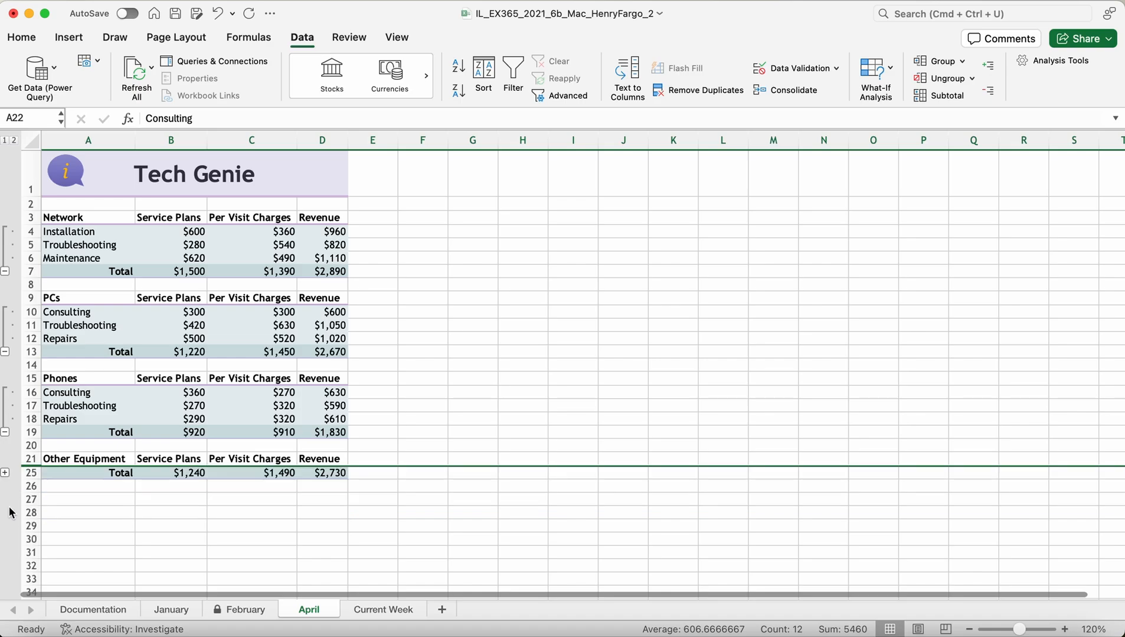
pyautogui.click(5, 432)
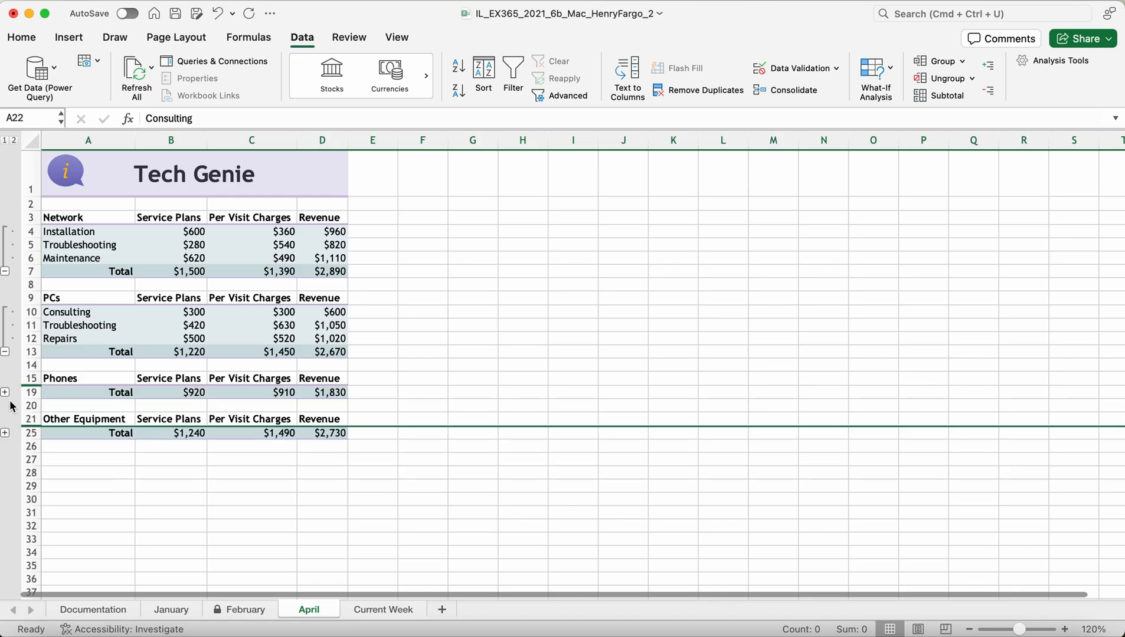
pyautogui.click(5, 353)
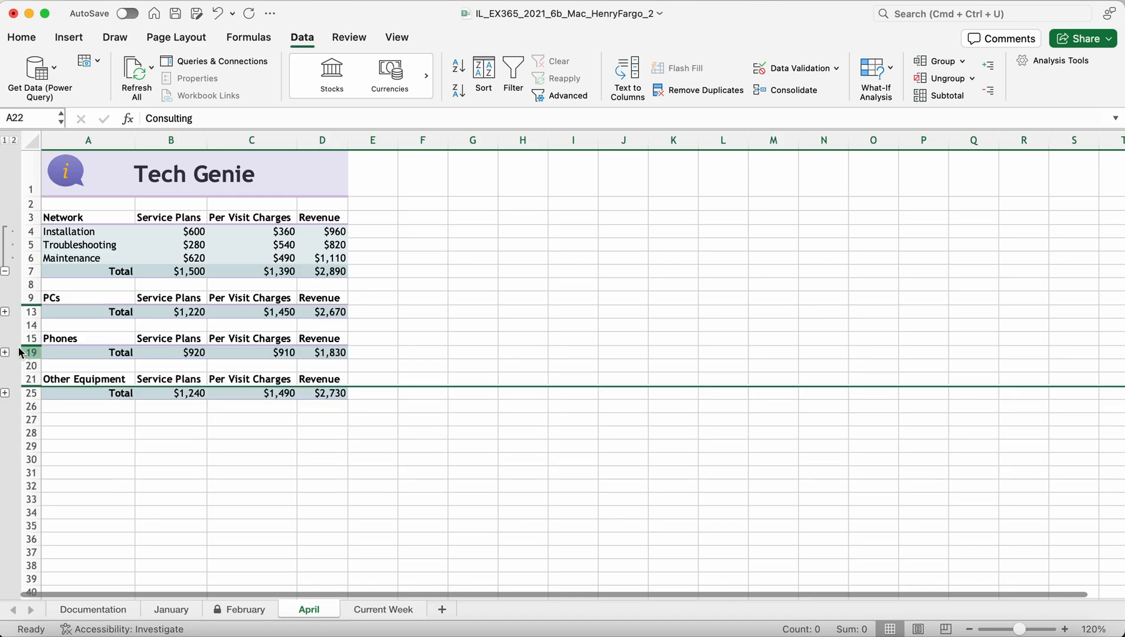
pyautogui.click(7, 272)
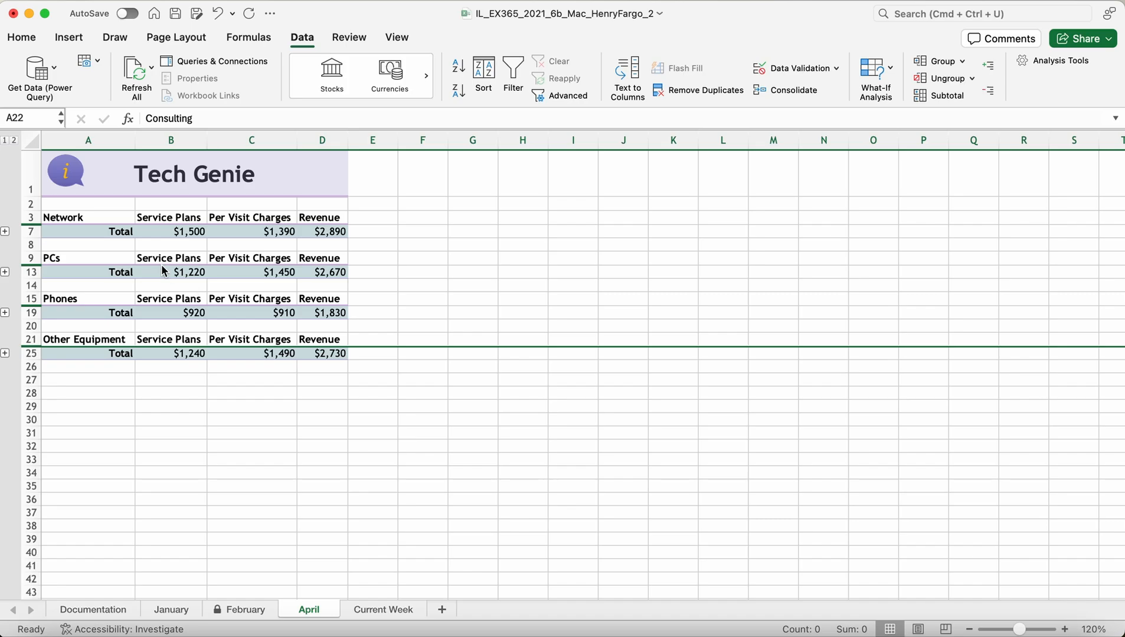
pyautogui.click(5, 232)
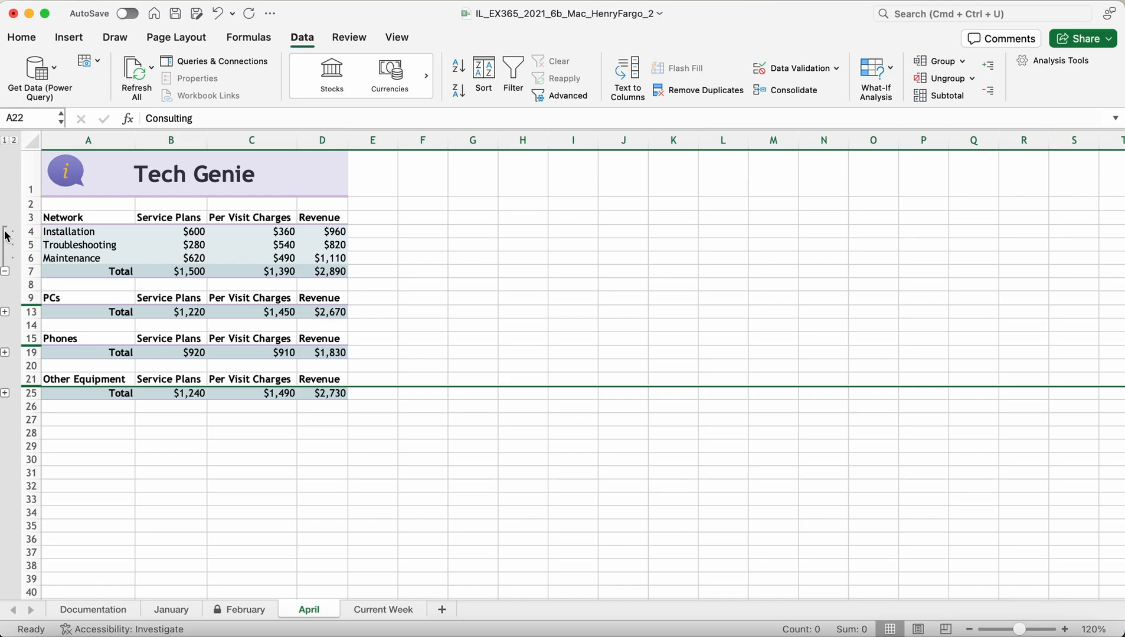
pyautogui.click(6, 271)
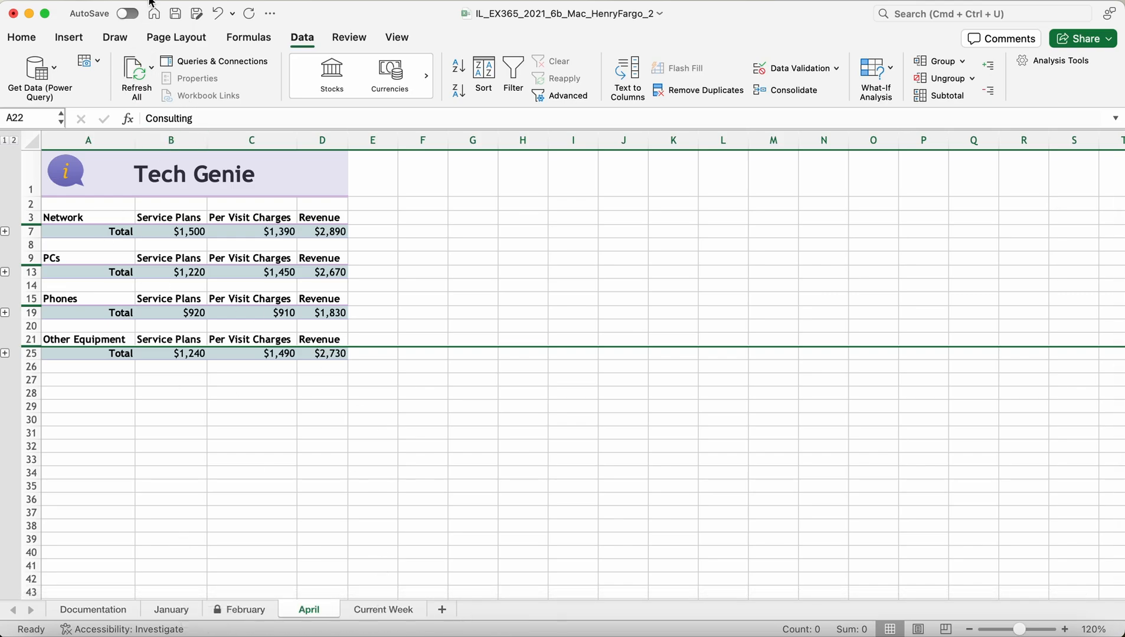
pyautogui.click(176, 13)
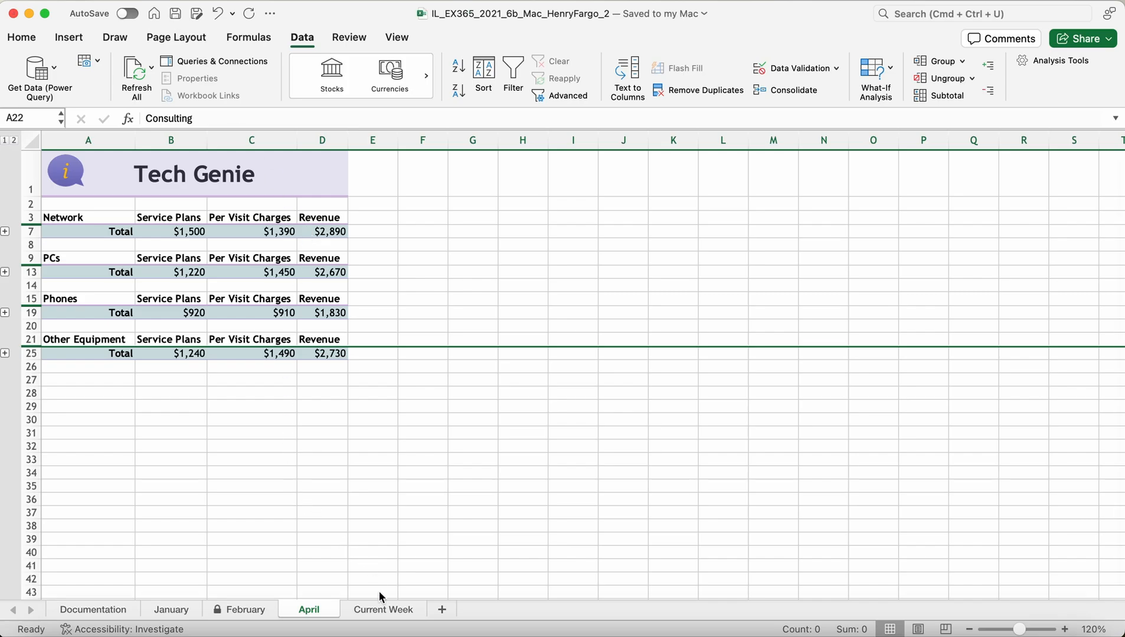
# Step: Switch to the Current Week sheet listing the 14 service sales
pyautogui.click(382, 610)
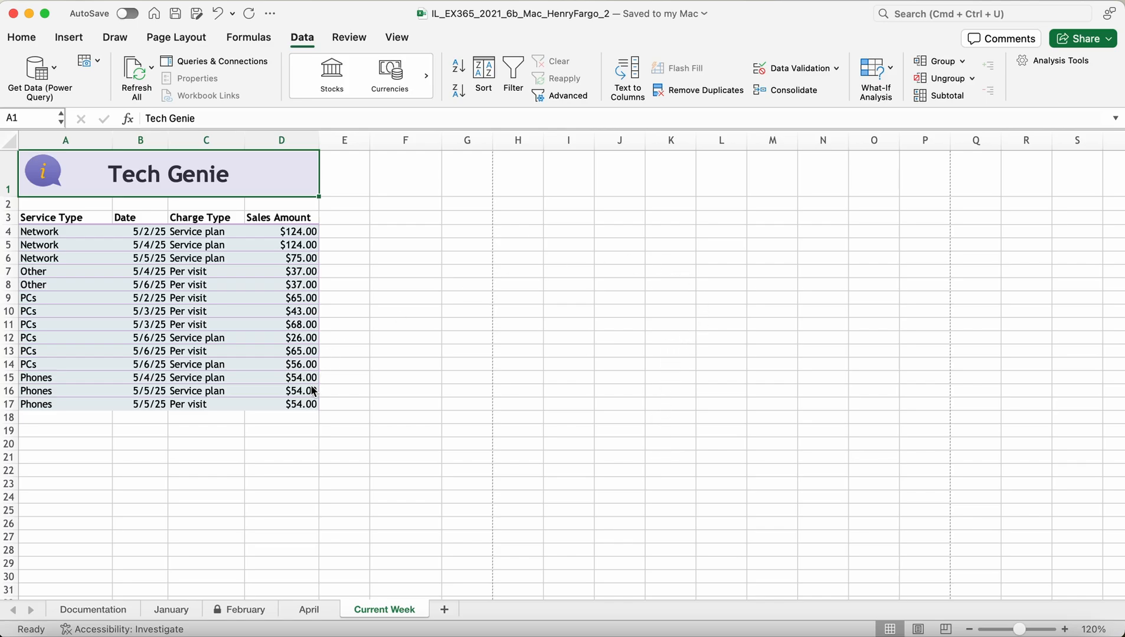
pyautogui.click(356, 37)
pyautogui.click(395, 39)
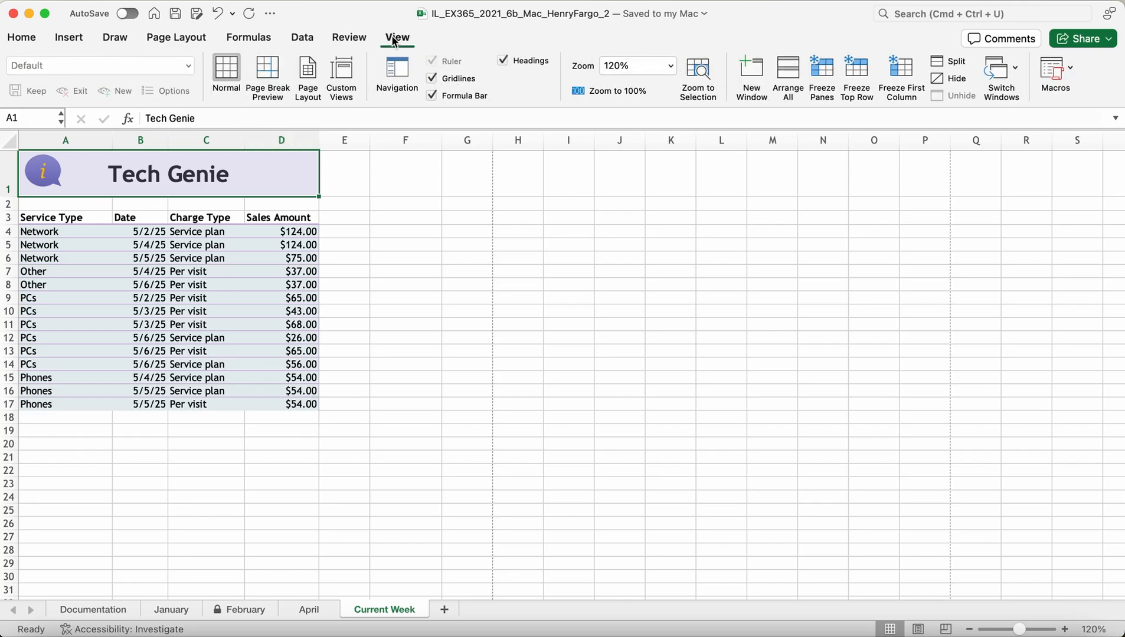
pyautogui.click(72, 40)
pyautogui.click(115, 38)
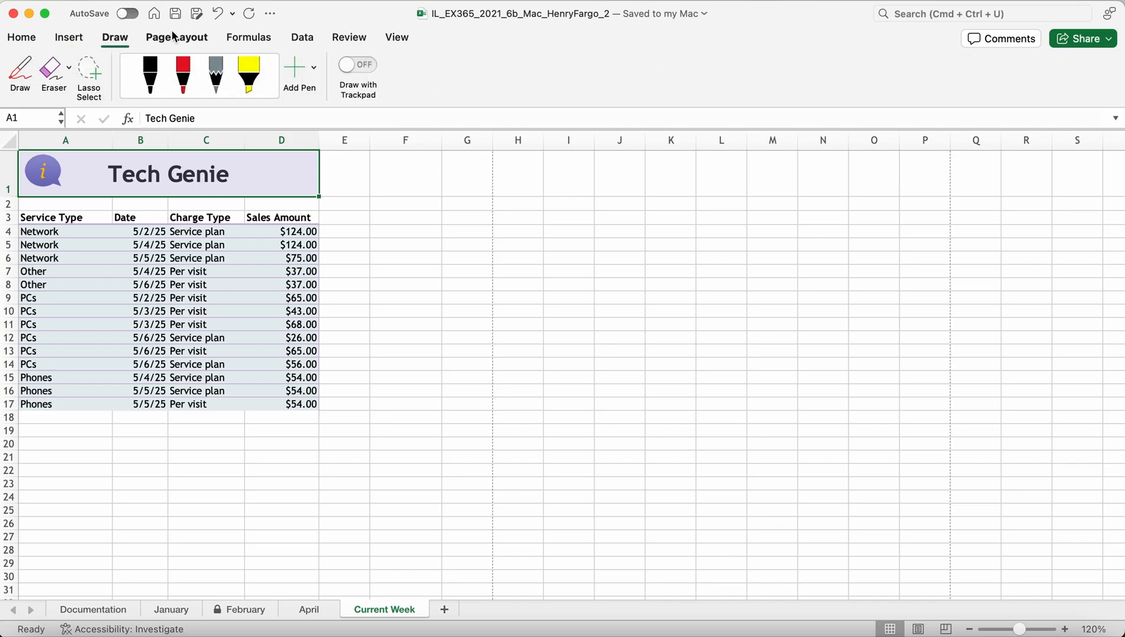
pyautogui.click(177, 39)
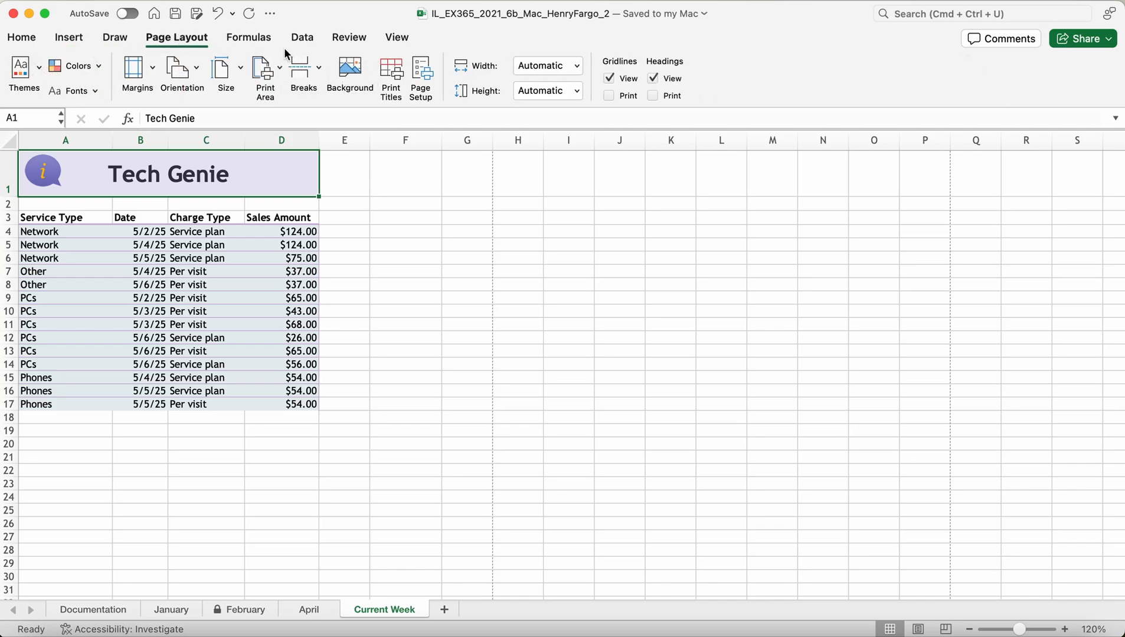
pyautogui.click(84, 279)
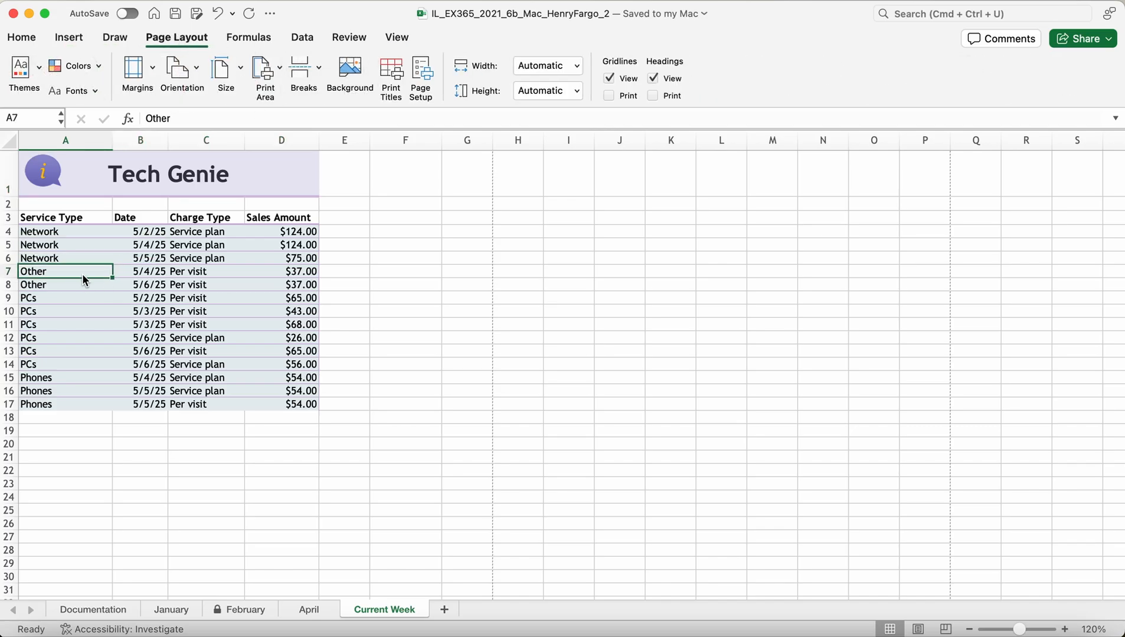
pyautogui.click(45, 235)
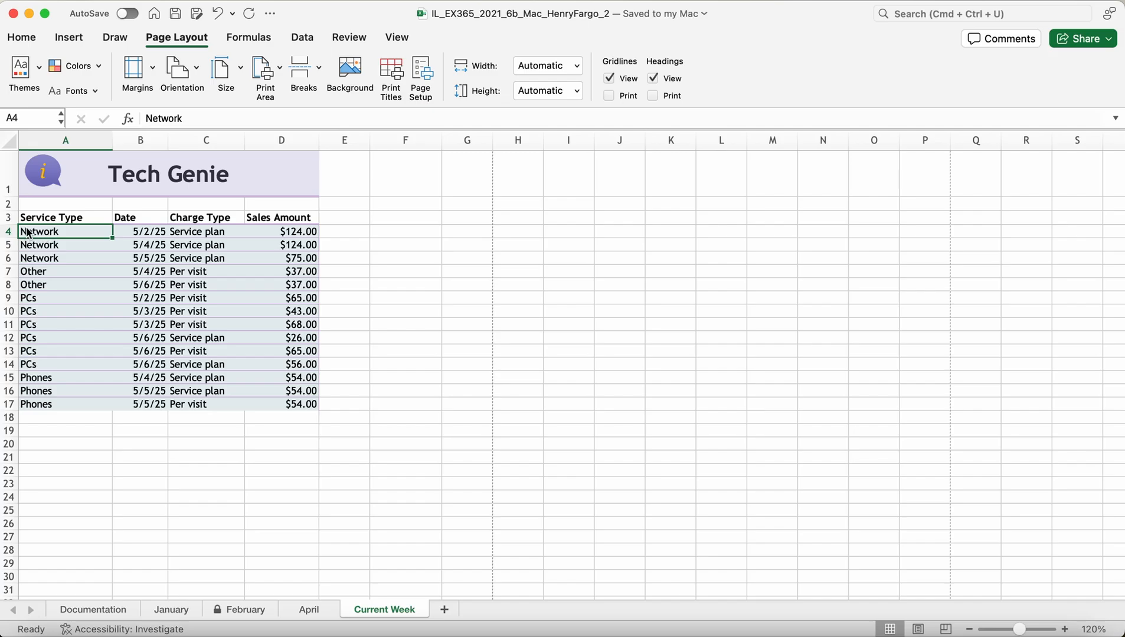
pyautogui.rightClick(69, 267)
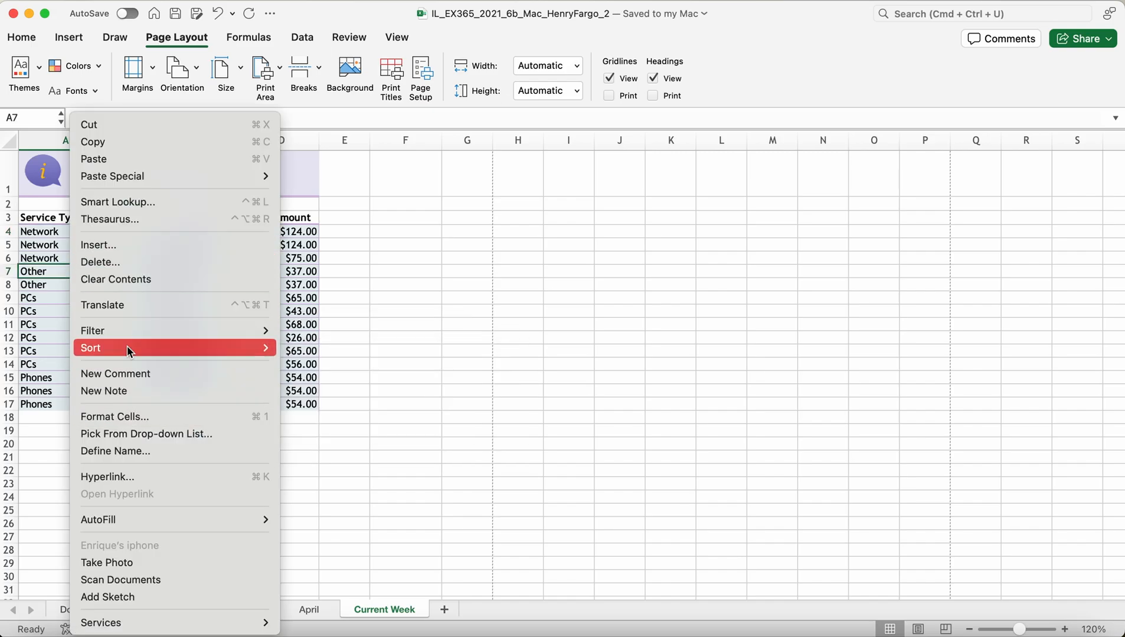
pyautogui.moveTo(126, 348)
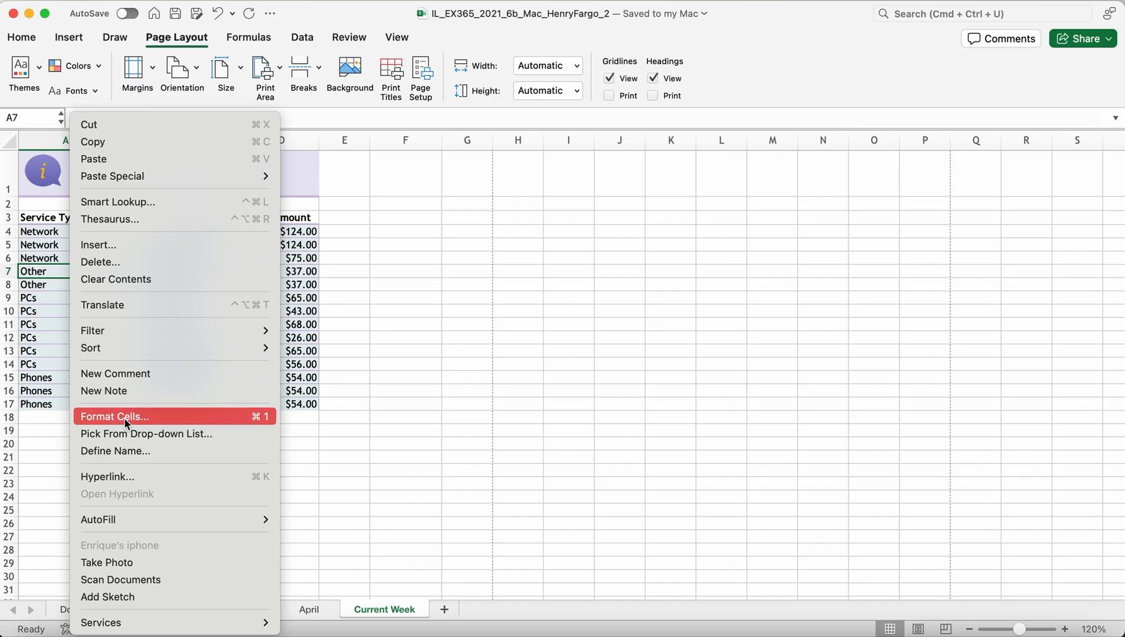
pyautogui.click(406, 336)
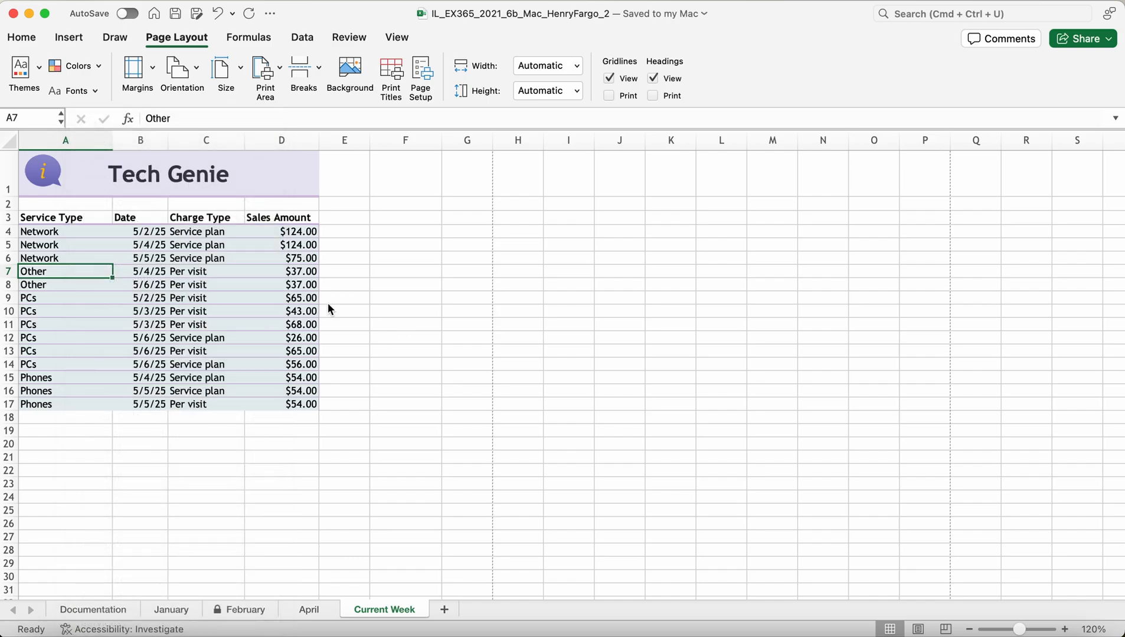
pyautogui.click(394, 38)
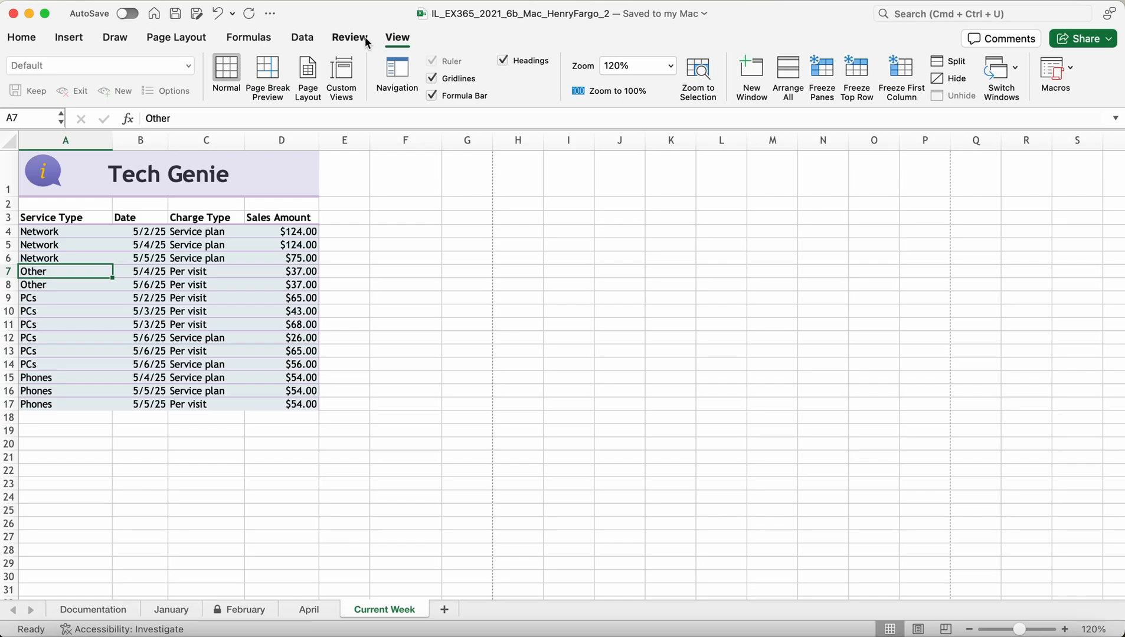
pyautogui.click(350, 37)
pyautogui.click(304, 39)
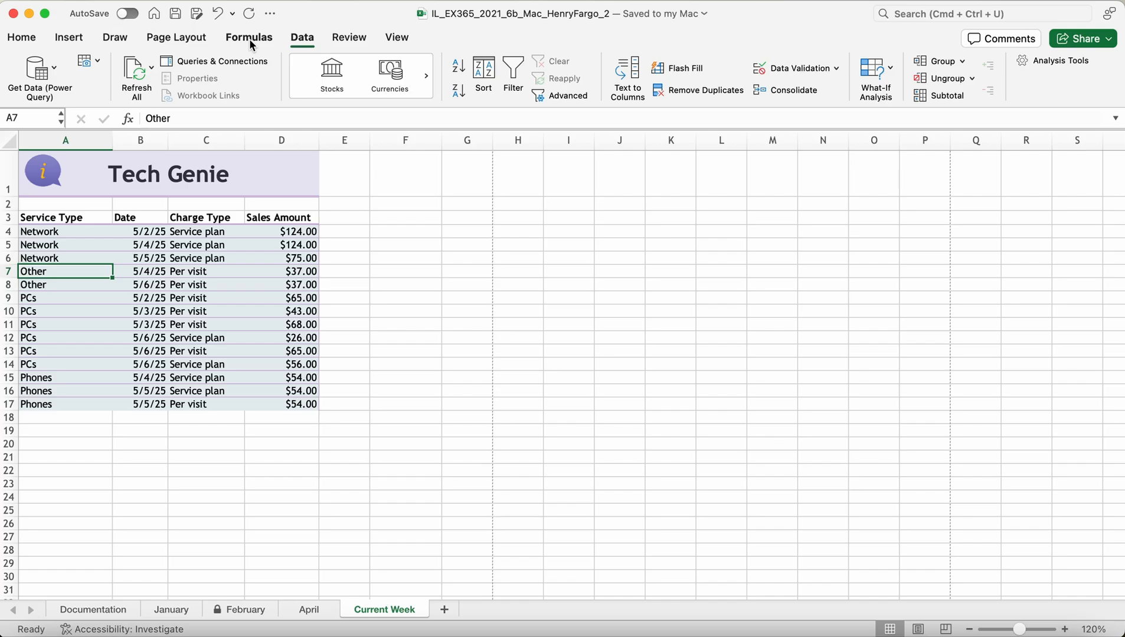
pyautogui.click(250, 41)
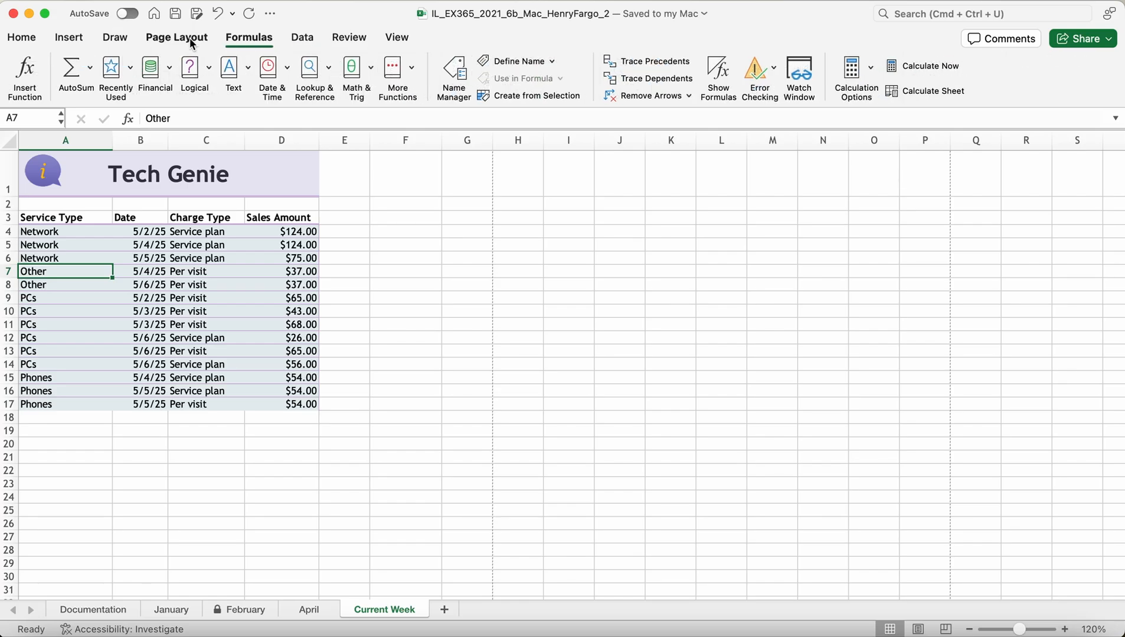
pyautogui.click(188, 41)
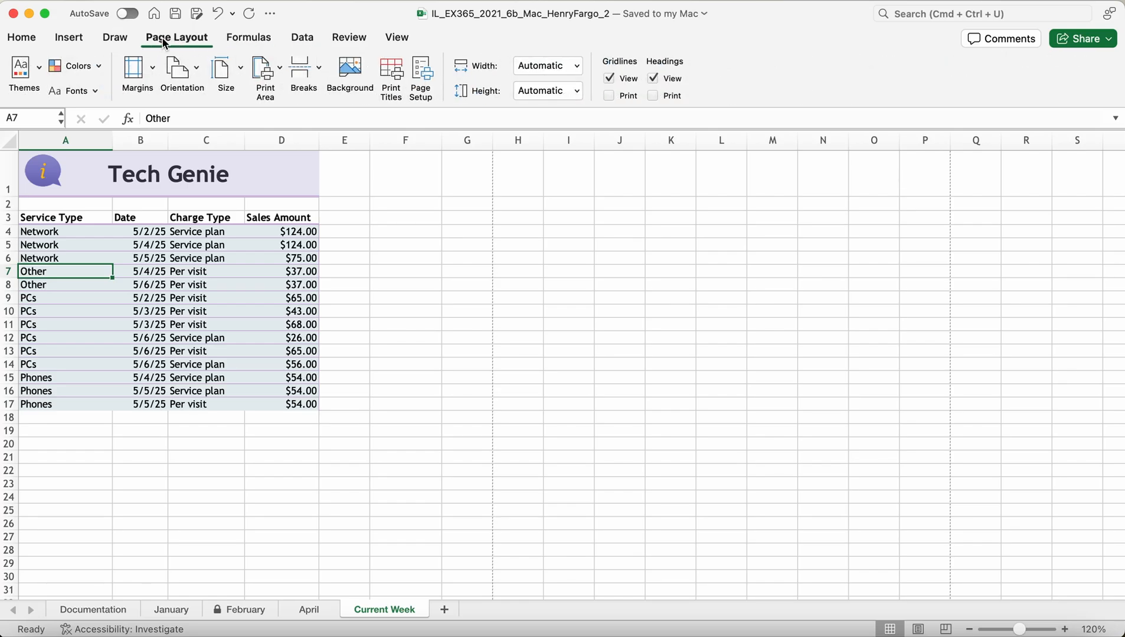
pyautogui.click(74, 39)
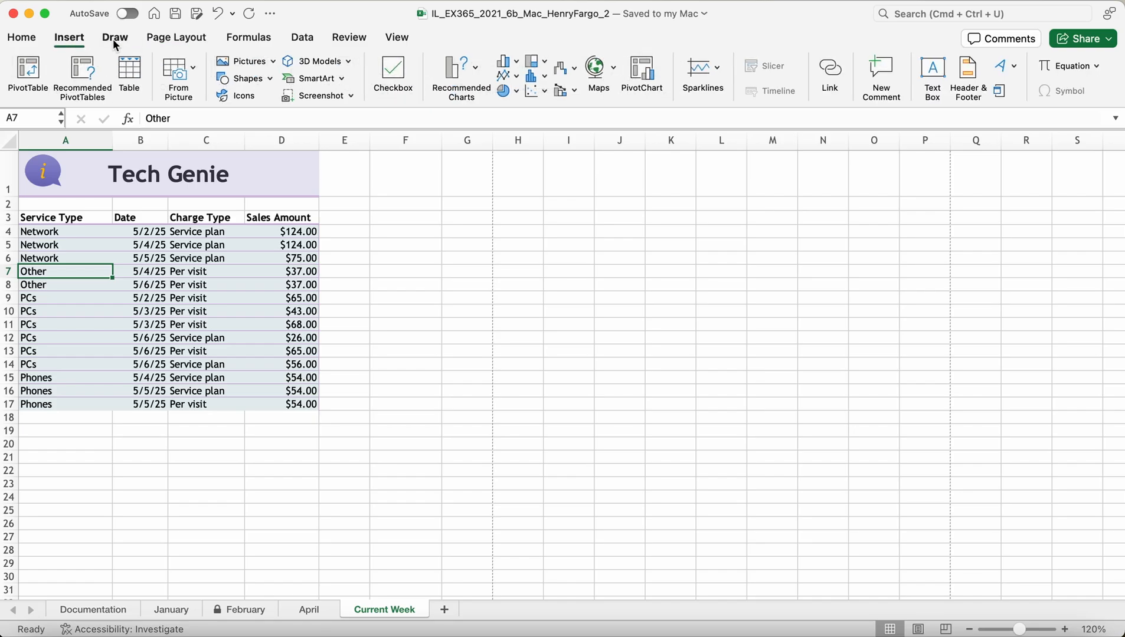
pyautogui.click(115, 42)
pyautogui.click(195, 40)
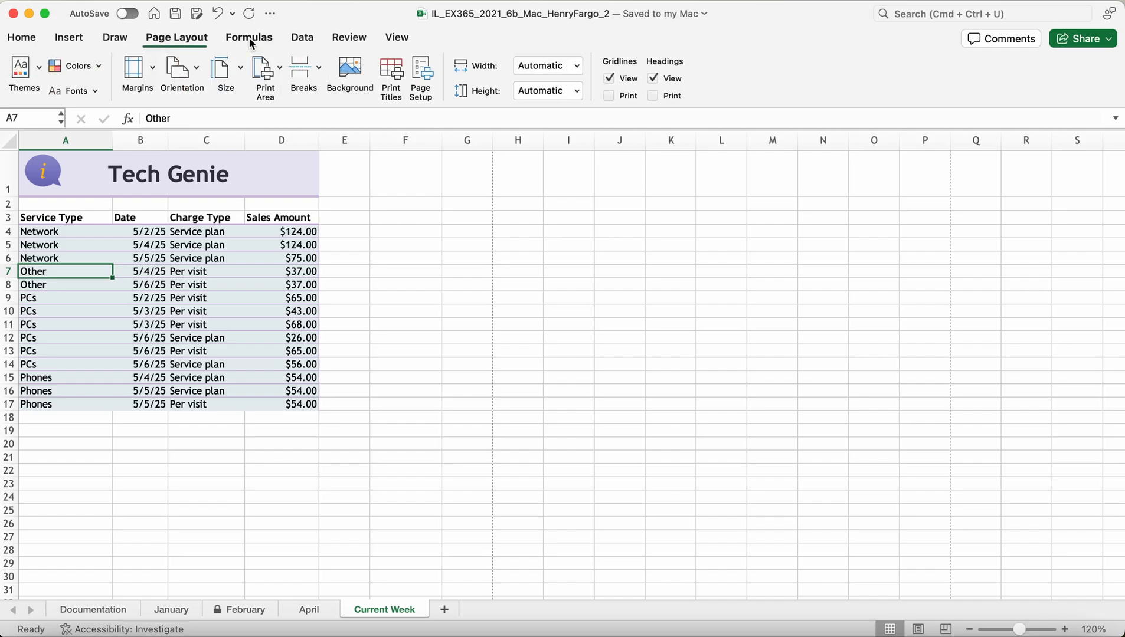
pyautogui.click(251, 40)
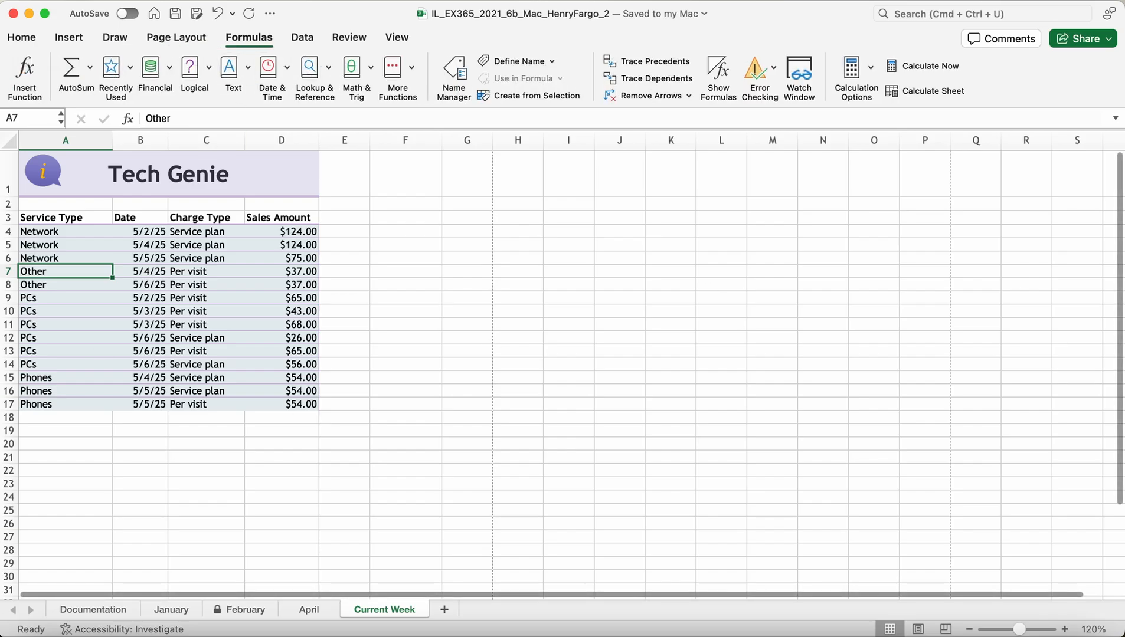
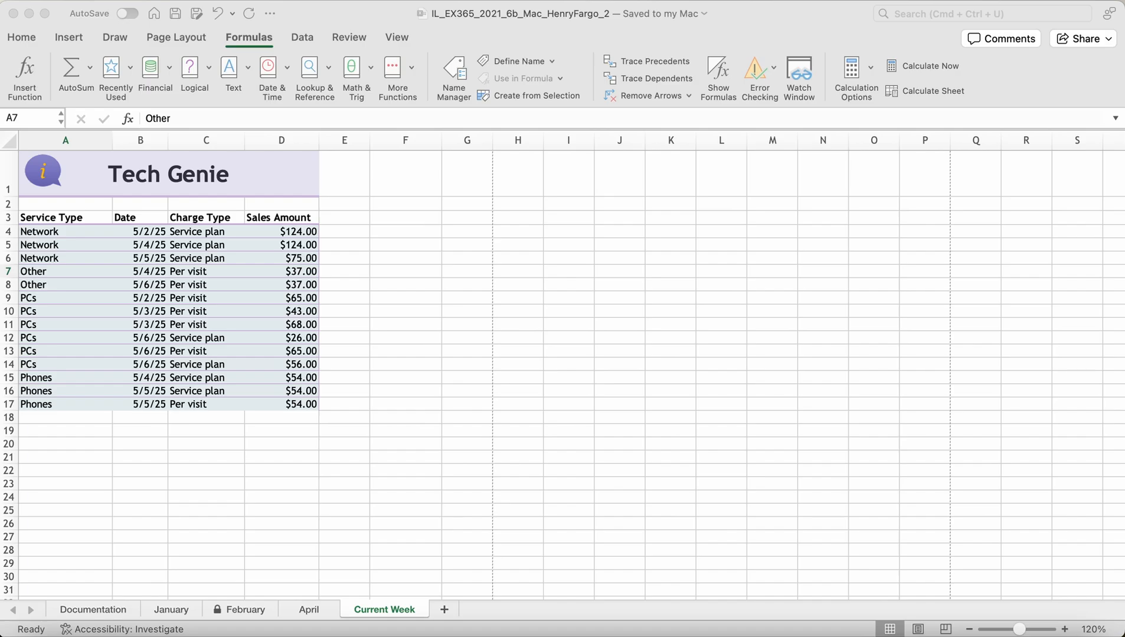
# Step: Select cell B5 and open its shortcut menu, then dismiss it without changes
pyautogui.click(118, 245)
pyautogui.rightClick(118, 247)
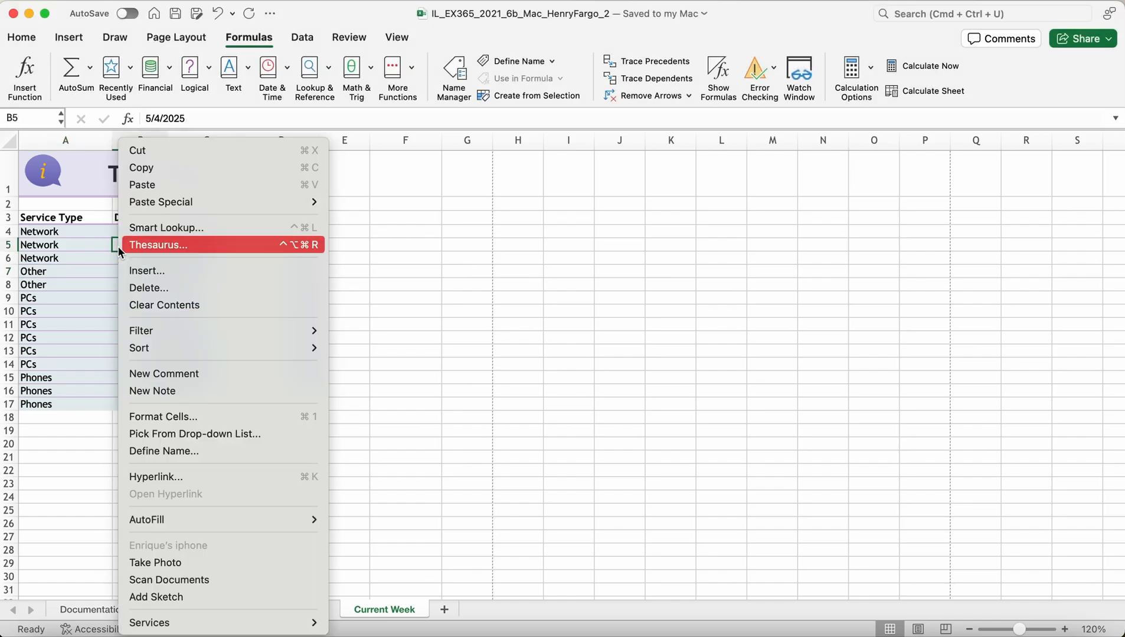
pyautogui.moveTo(156, 335)
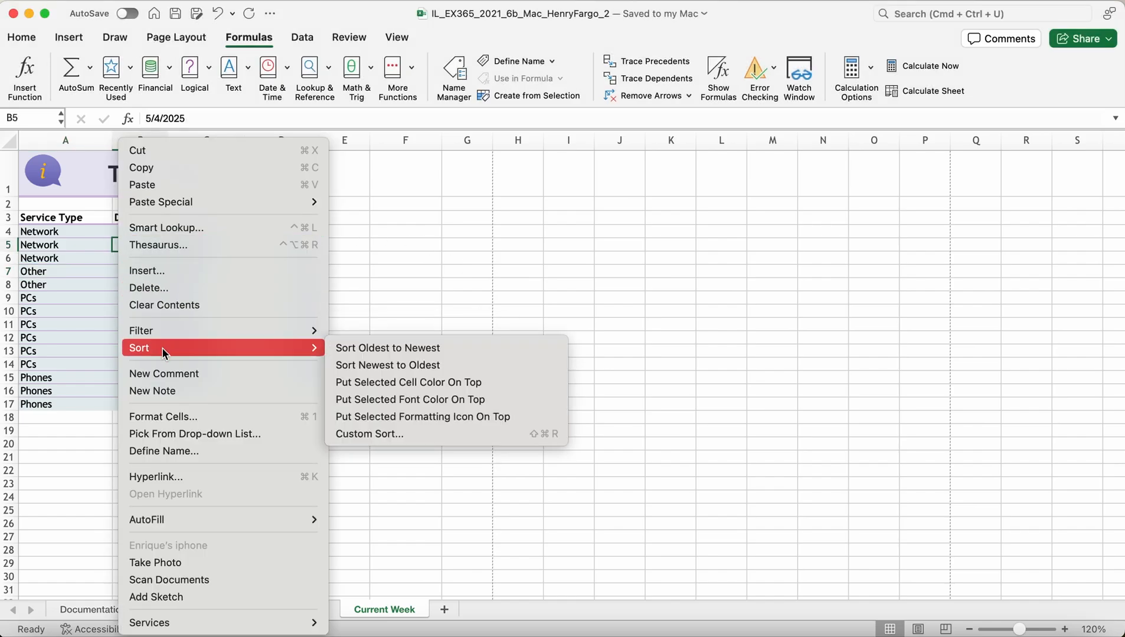
pyautogui.click(529, 338)
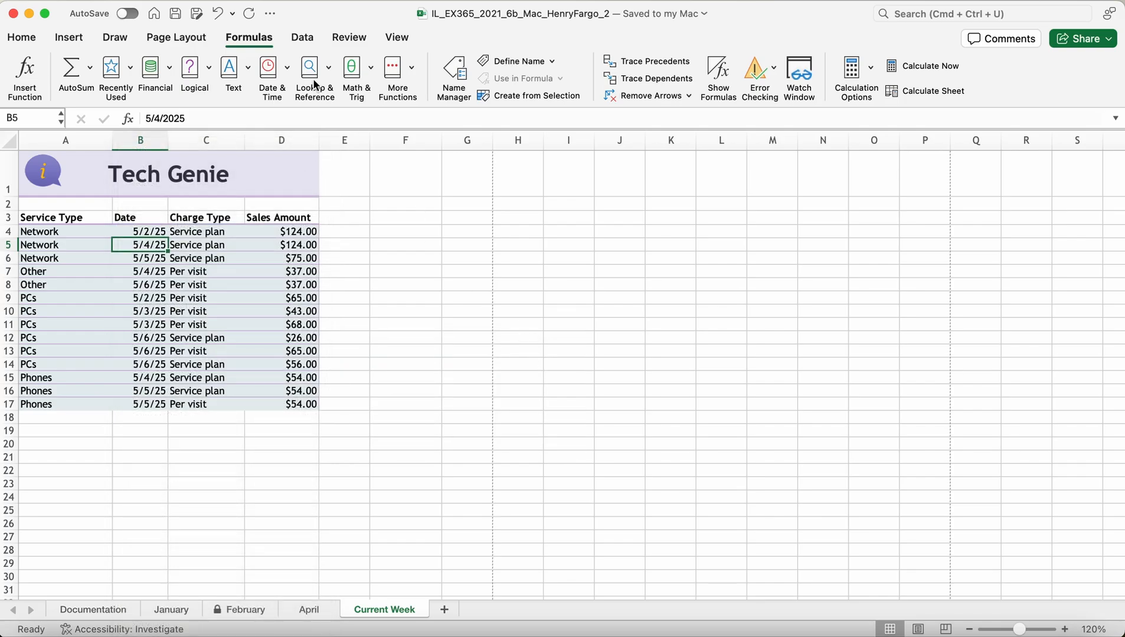
# Step: Glance at the Review and View ribbons, then settle on the Data tab
pyautogui.click(302, 37)
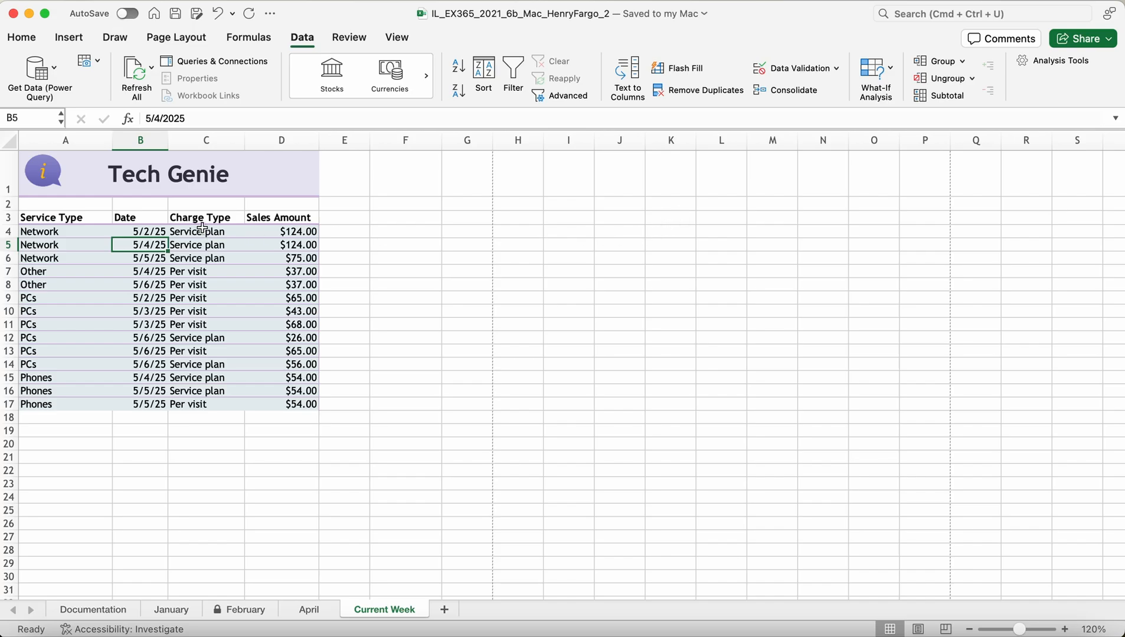
pyautogui.click(340, 41)
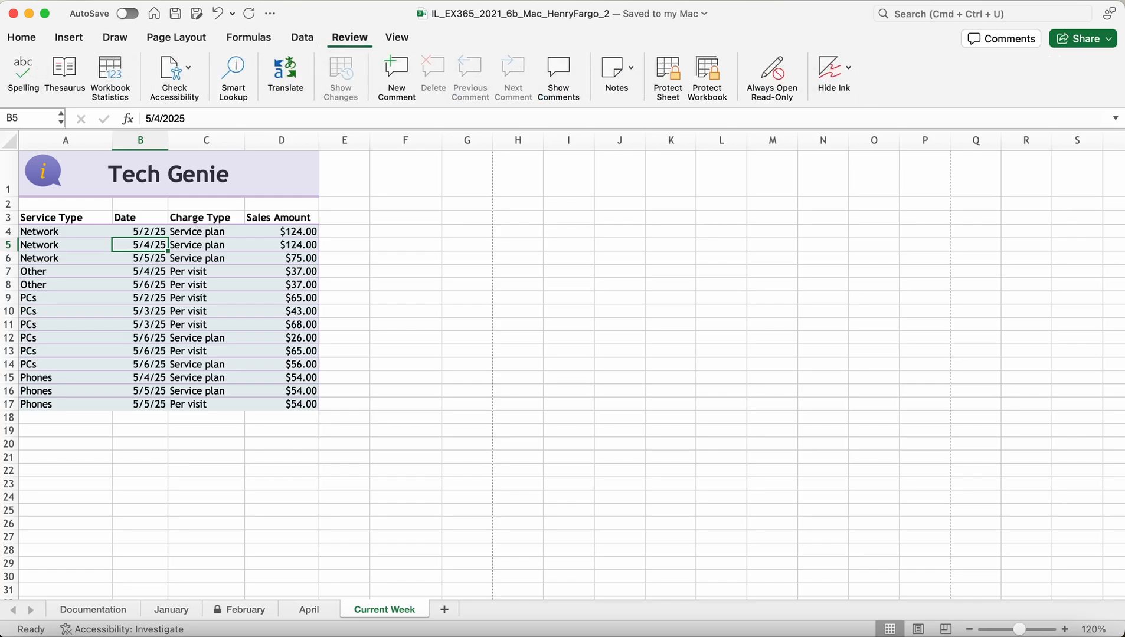
pyautogui.click(395, 41)
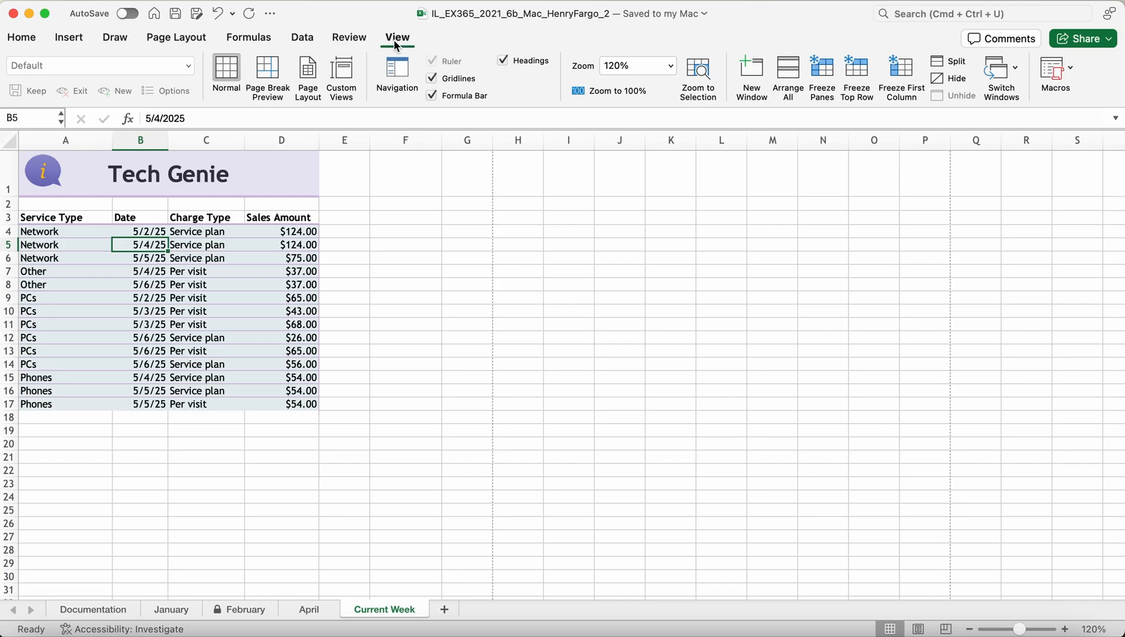
pyautogui.click(301, 38)
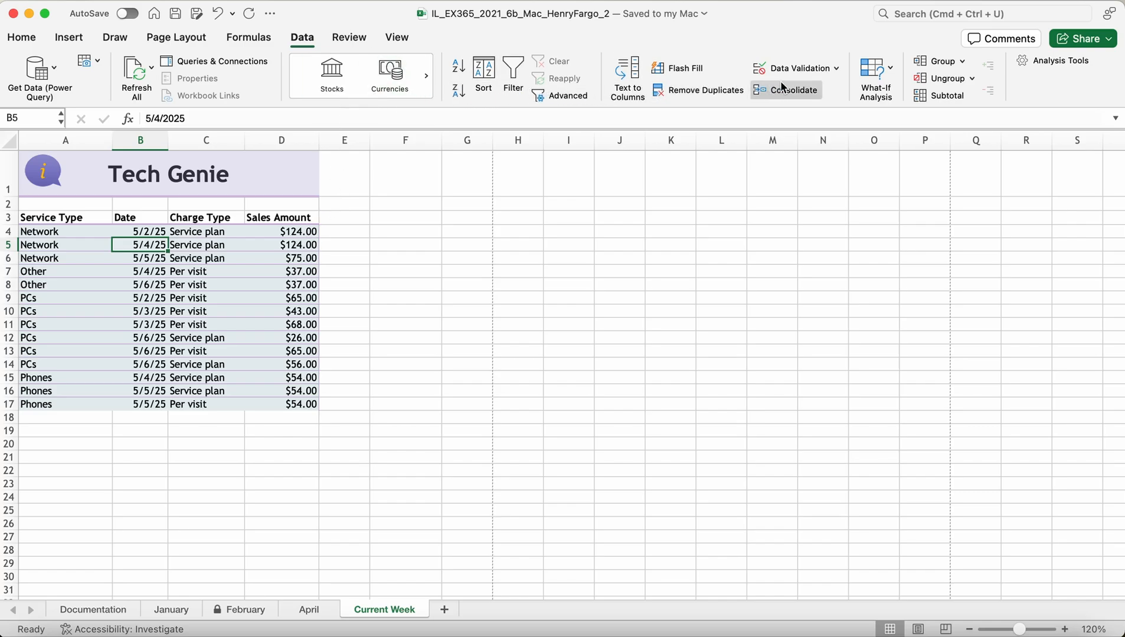
pyautogui.click(962, 62)
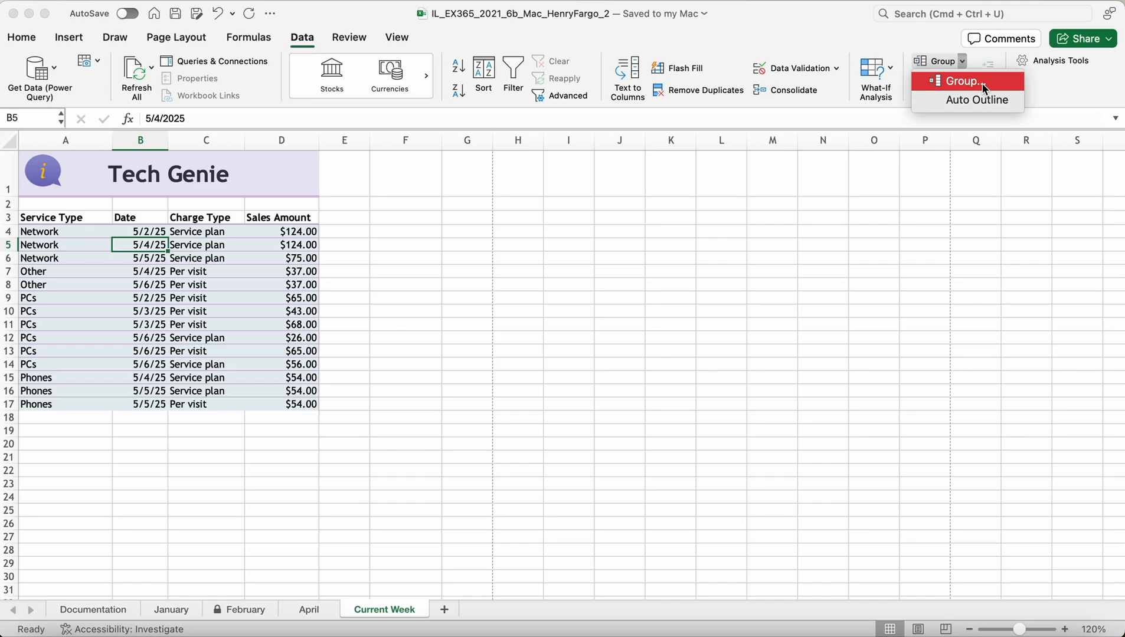
pyautogui.click(962, 81)
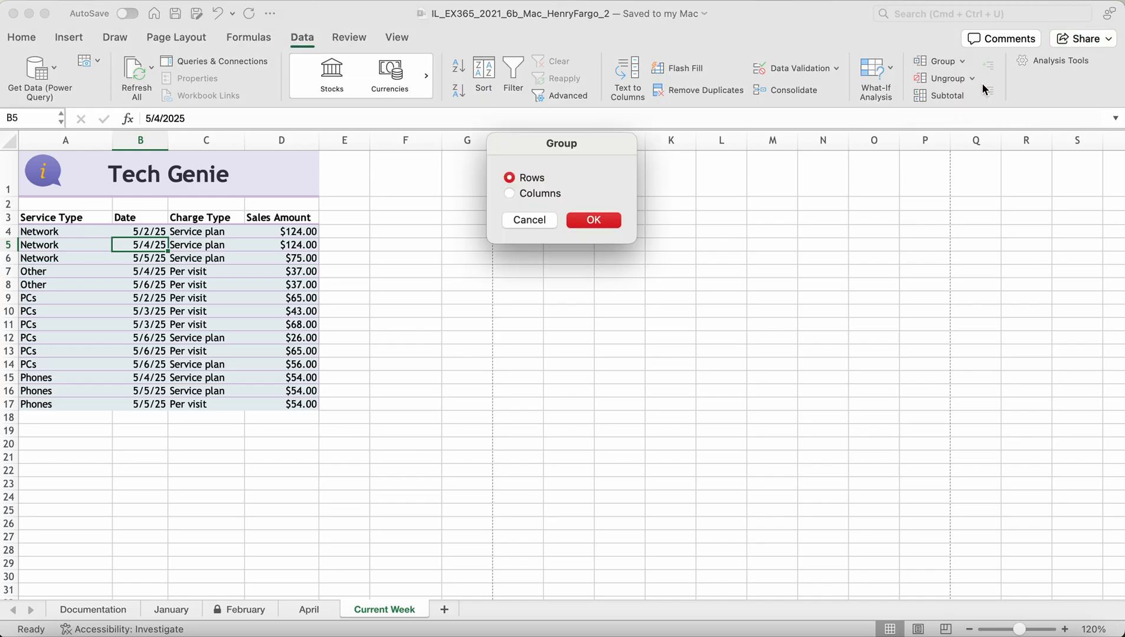
pyautogui.click(522, 221)
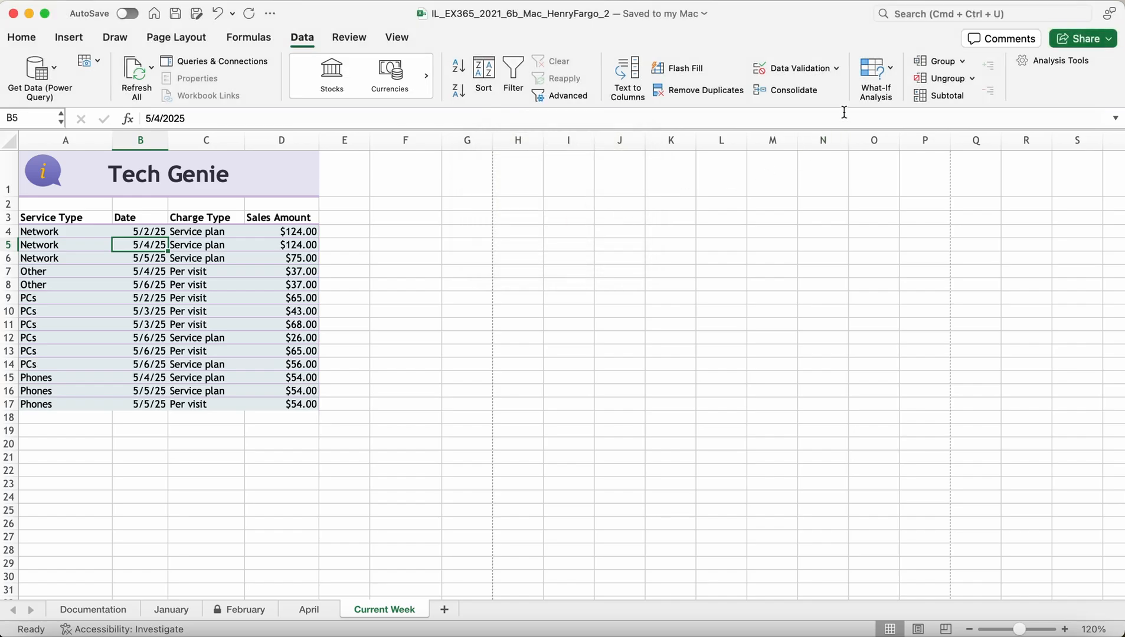
pyautogui.click(637, 84)
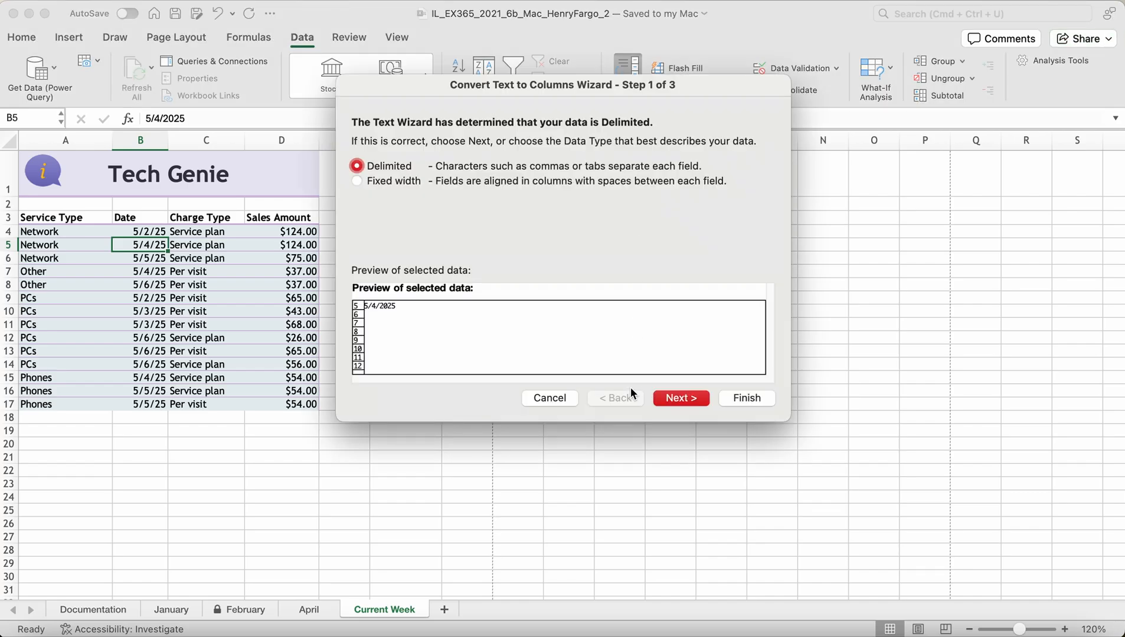
pyautogui.click(534, 397)
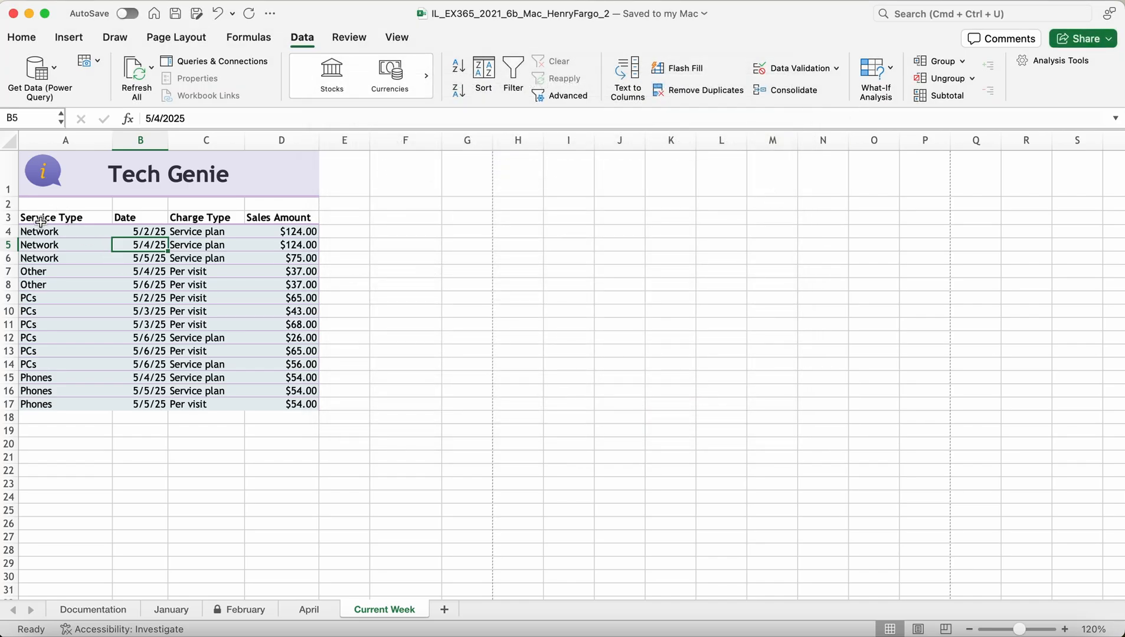
# Step: Select the table A3:D17, try Auto Outline, then open the Subtotal dialog
pyautogui.moveTo(39, 220); pyautogui.dragTo(258, 403)
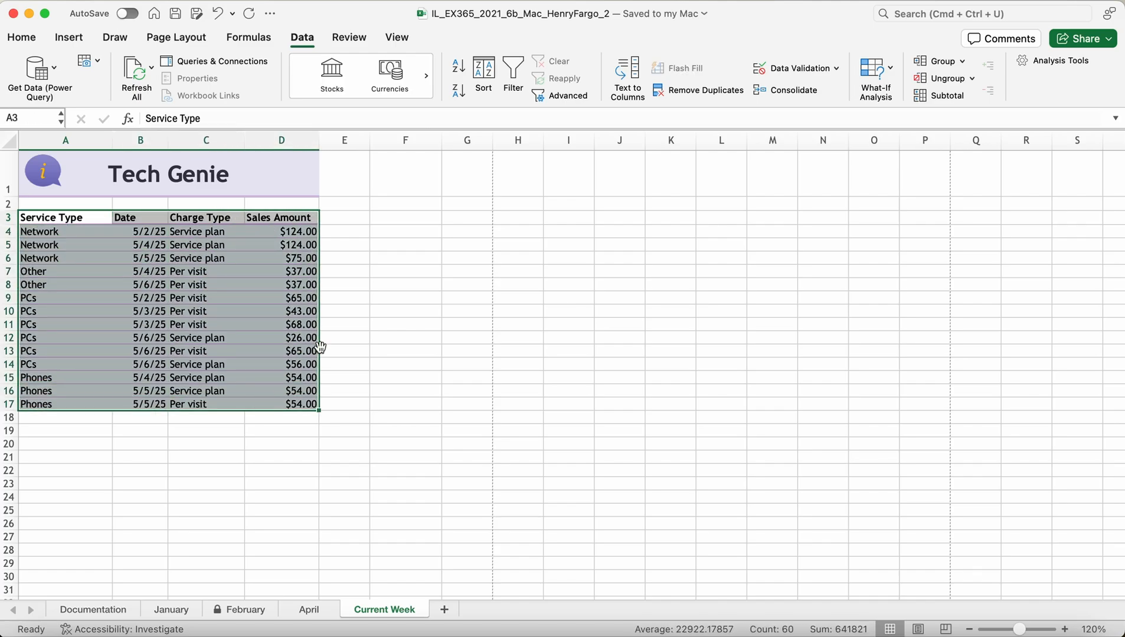
pyautogui.click(962, 62)
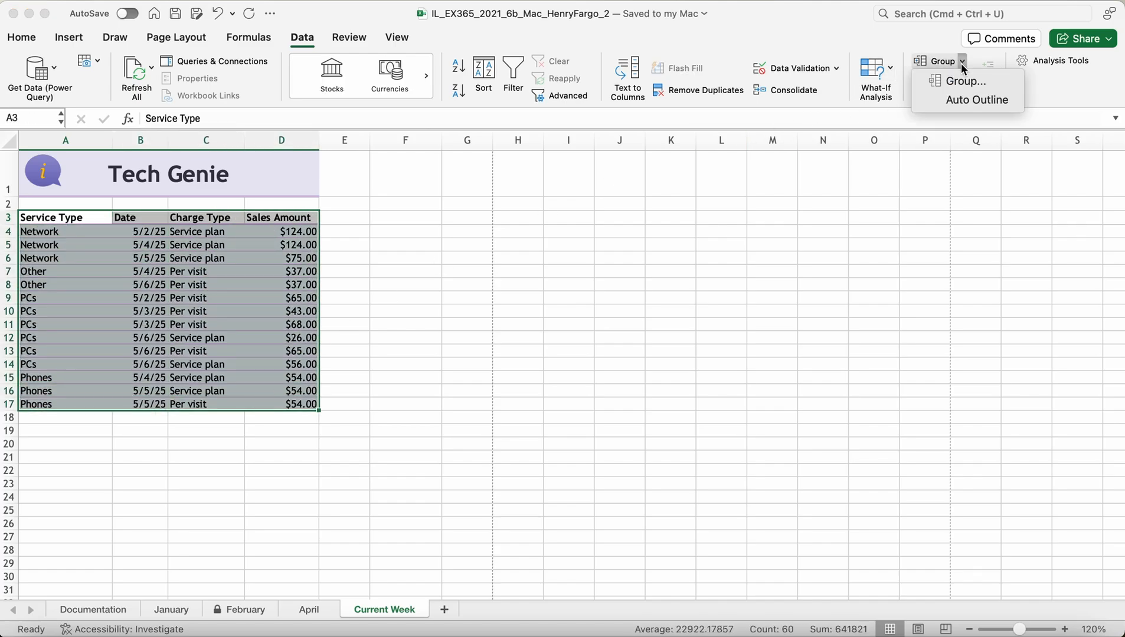
pyautogui.click(978, 103)
pyautogui.click(965, 94)
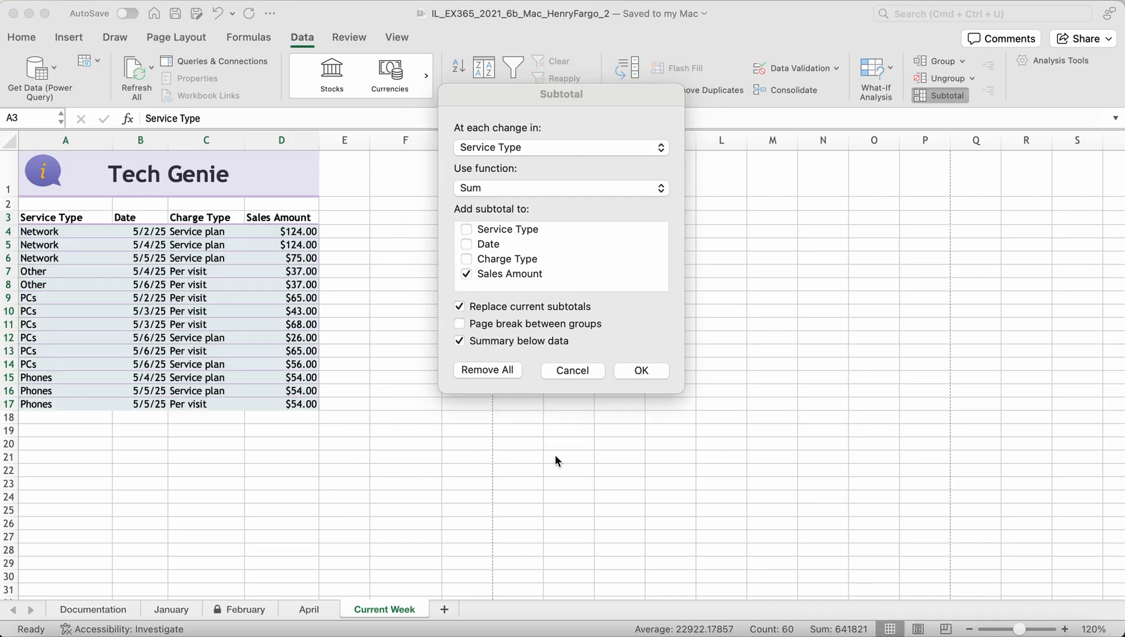
# Step: Apply Sum subtotals to both Service Type and Sales Amount, then deselect the table
pyautogui.click(366, 385)
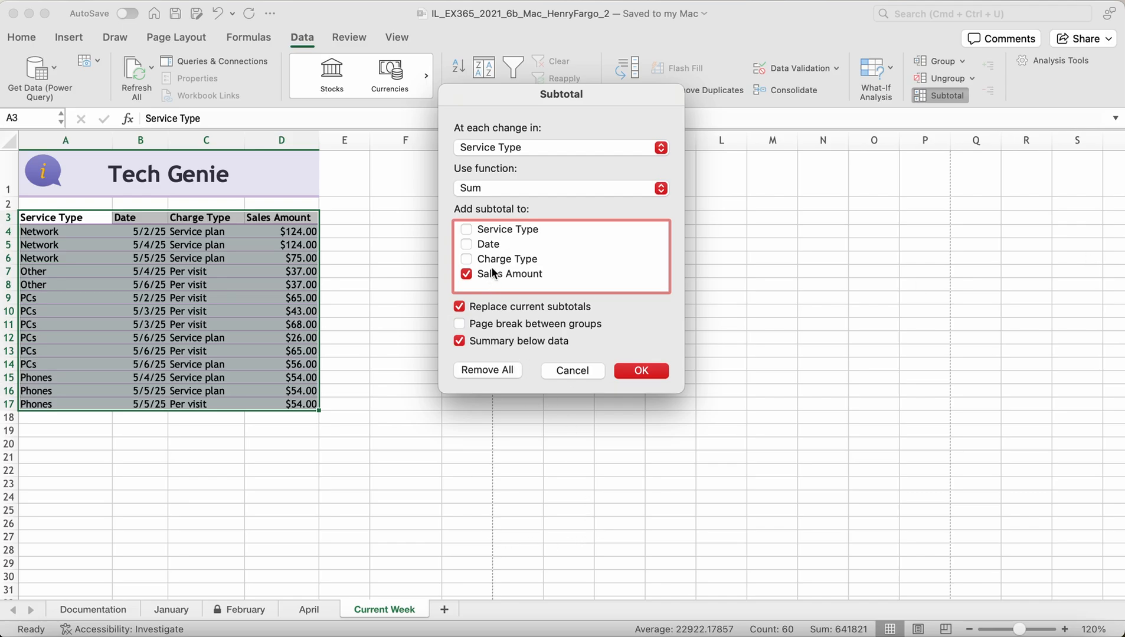
pyautogui.click(472, 229)
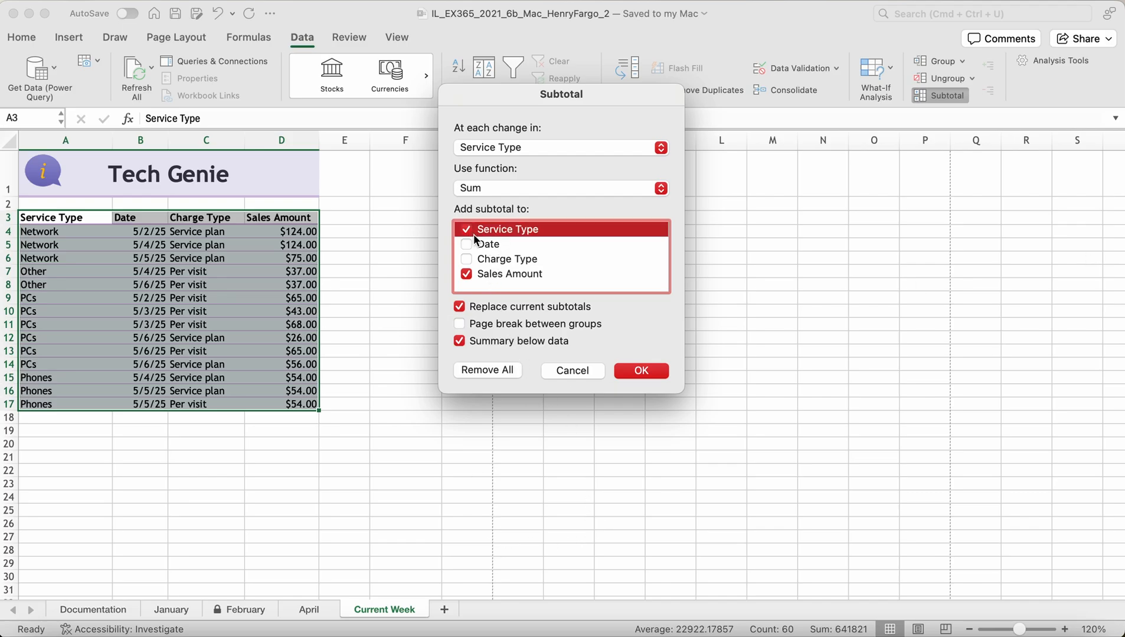
pyautogui.click(469, 274)
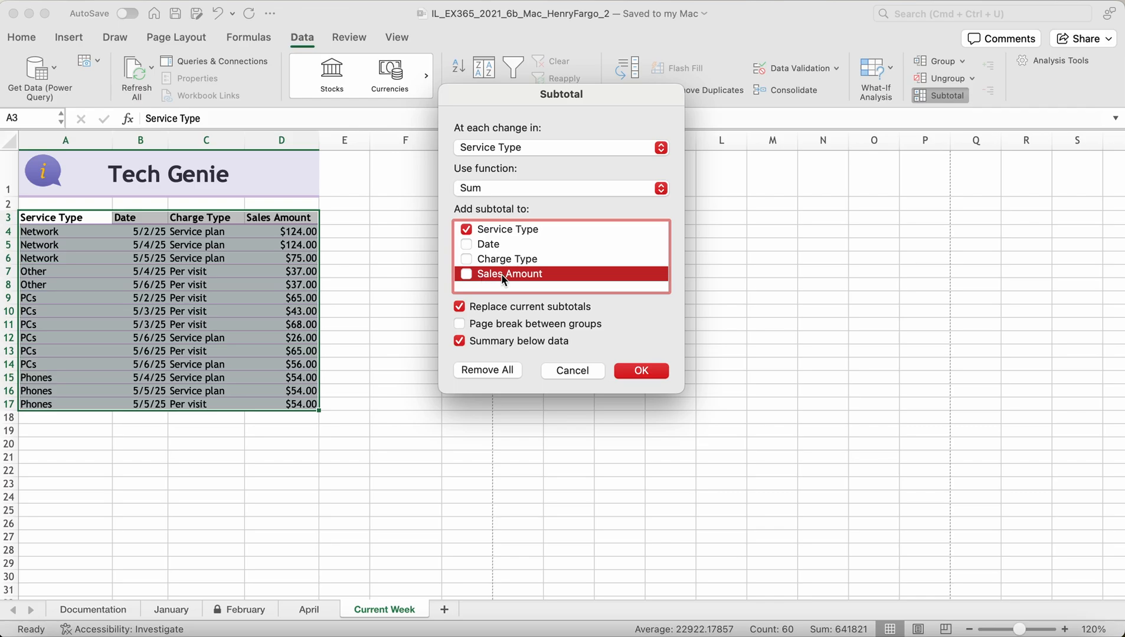
pyautogui.click(466, 275)
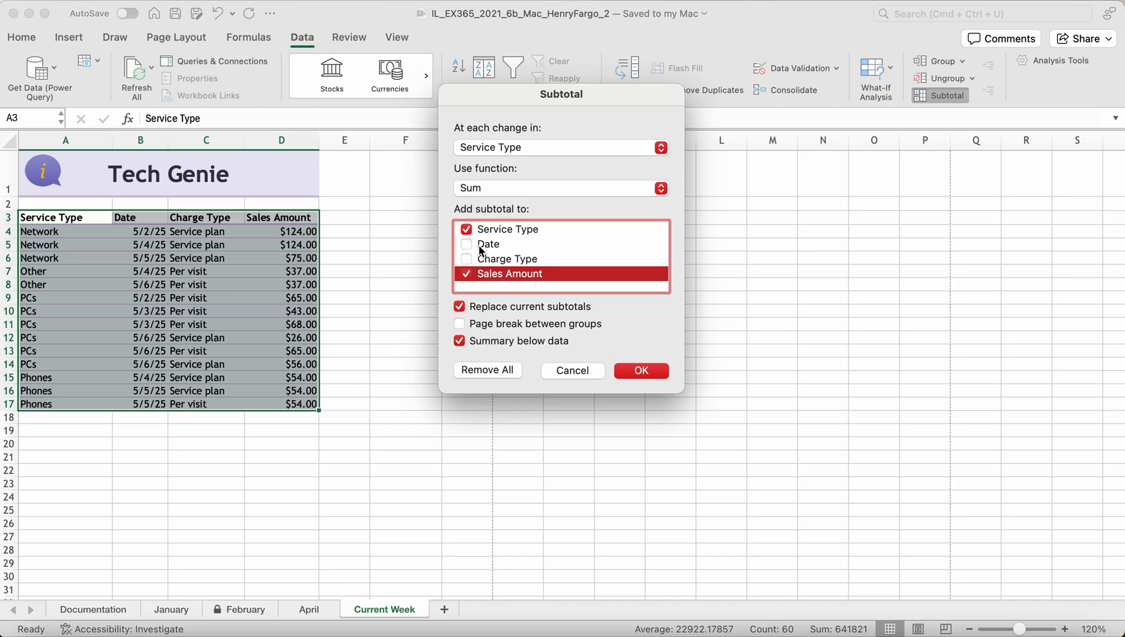
pyautogui.click(640, 371)
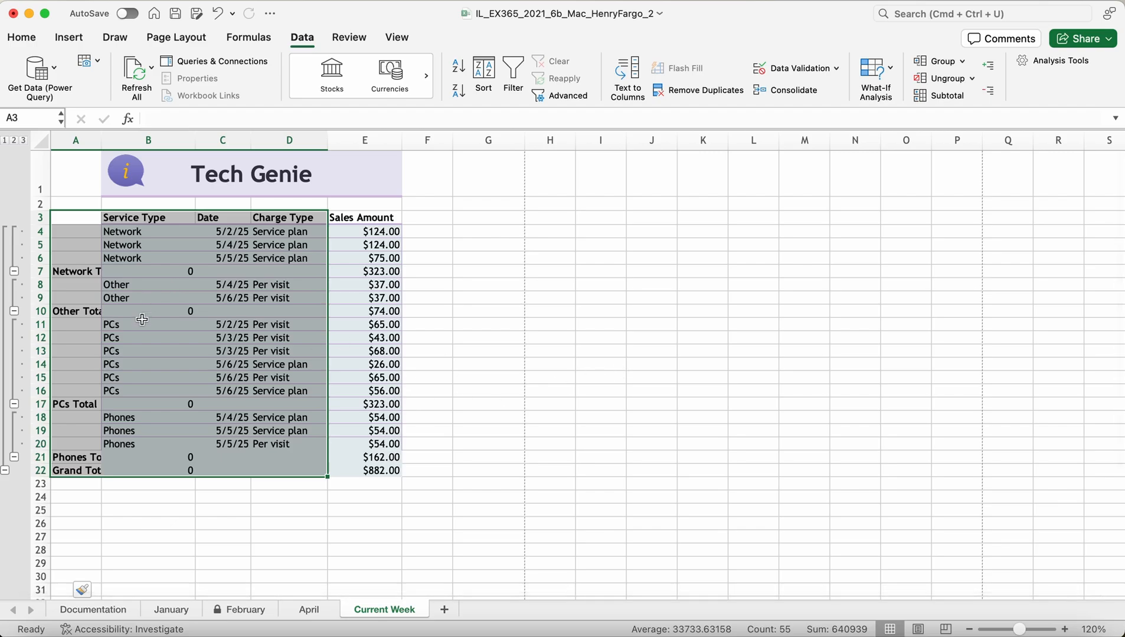
pyautogui.click(488, 351)
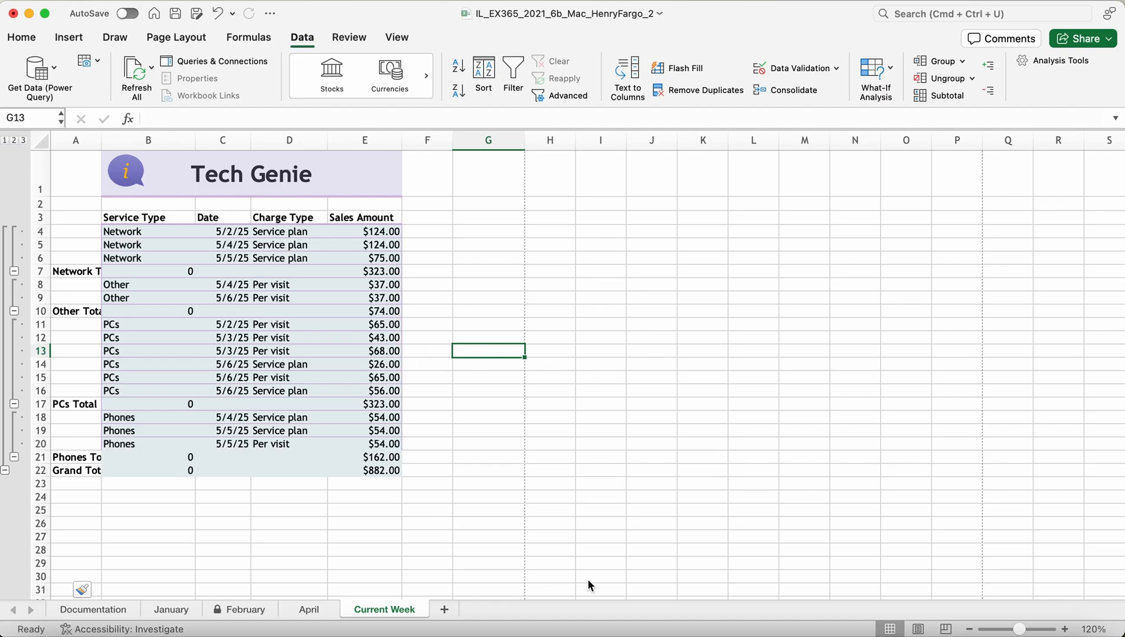
pyautogui.click(449, 511)
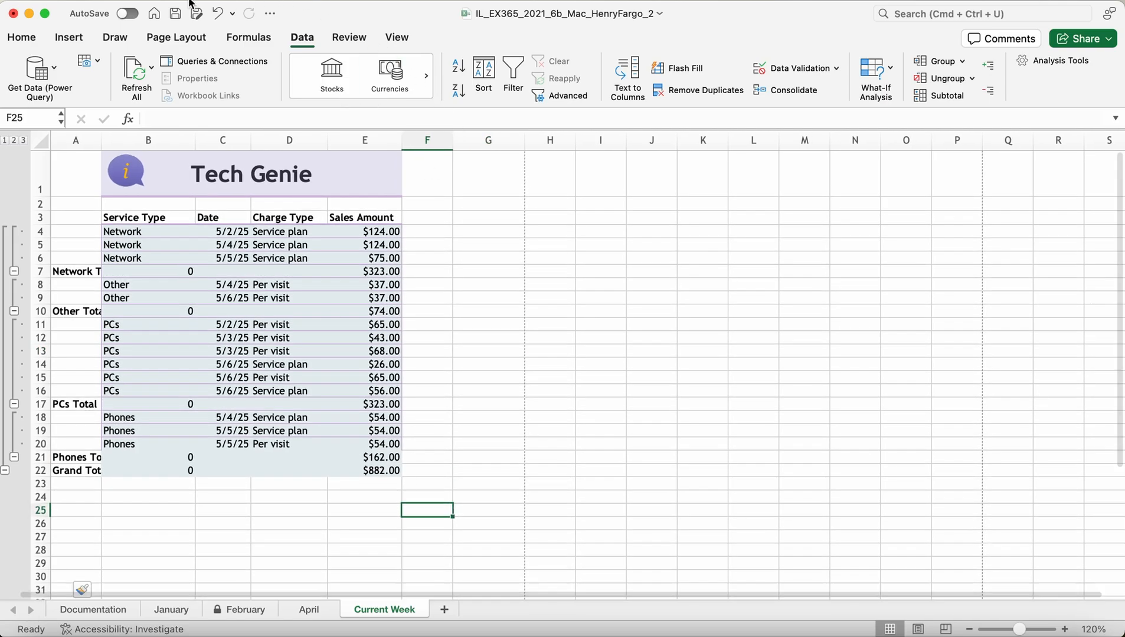
# Step: Undo the subtotals and retry with default settings, then with Service Type instead of Sales Amount
pyautogui.click(217, 17)
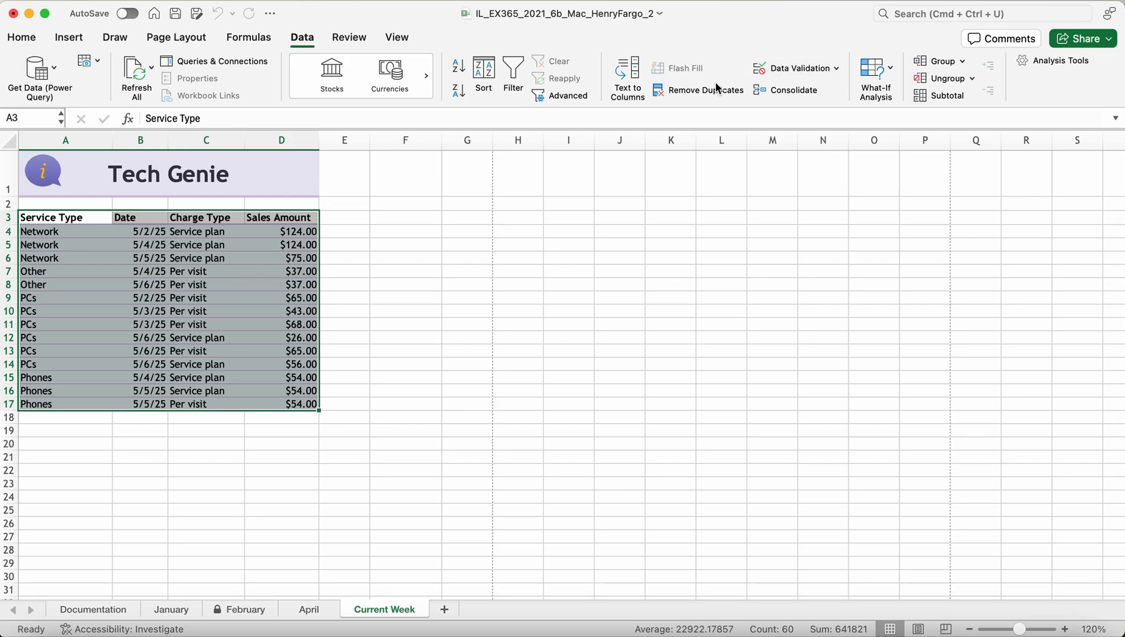
pyautogui.click(919, 98)
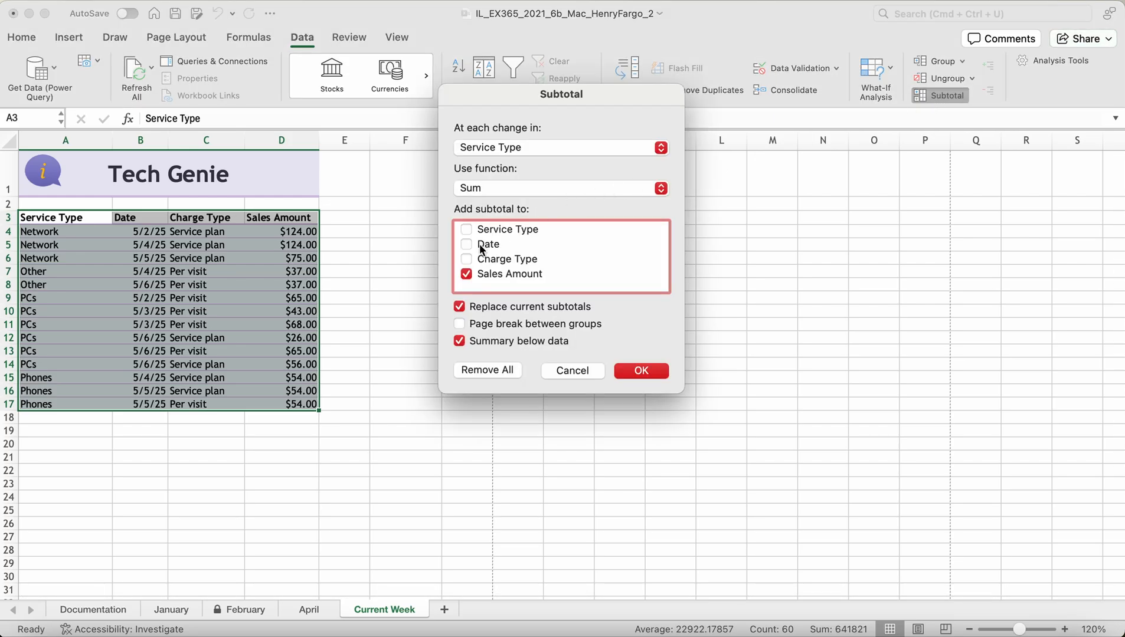
pyautogui.click(650, 372)
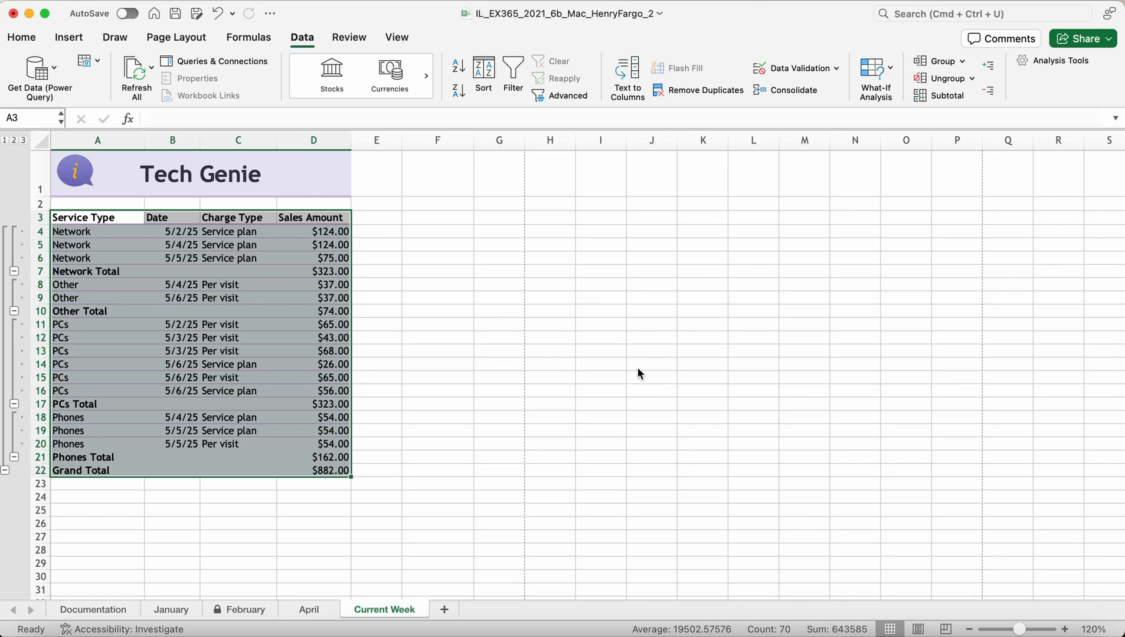
pyautogui.click(218, 13)
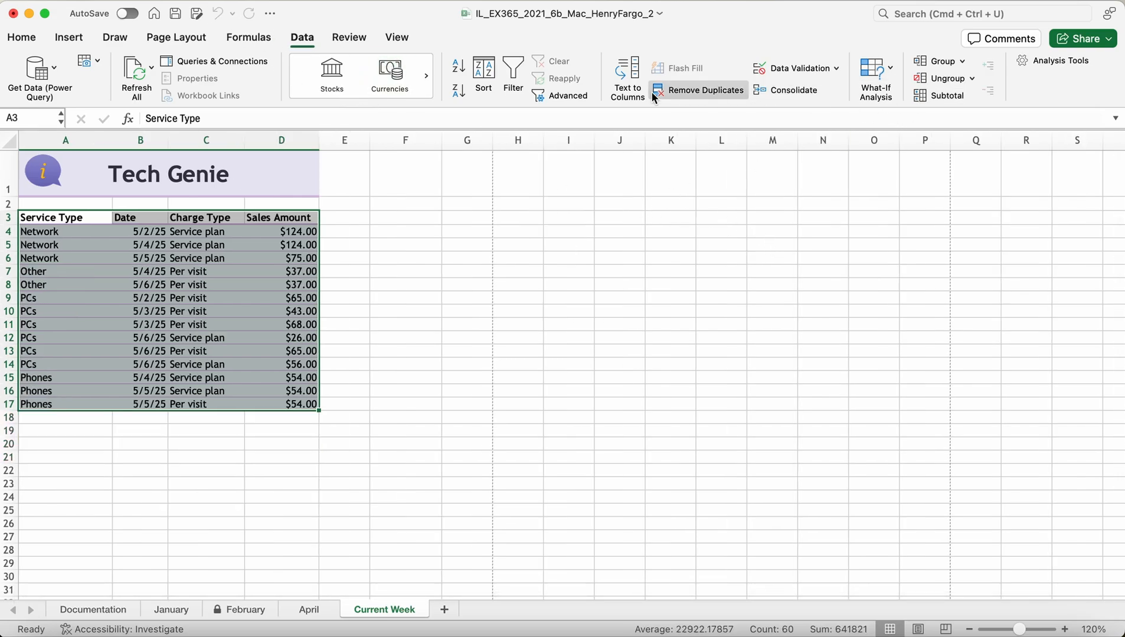
pyautogui.click(927, 94)
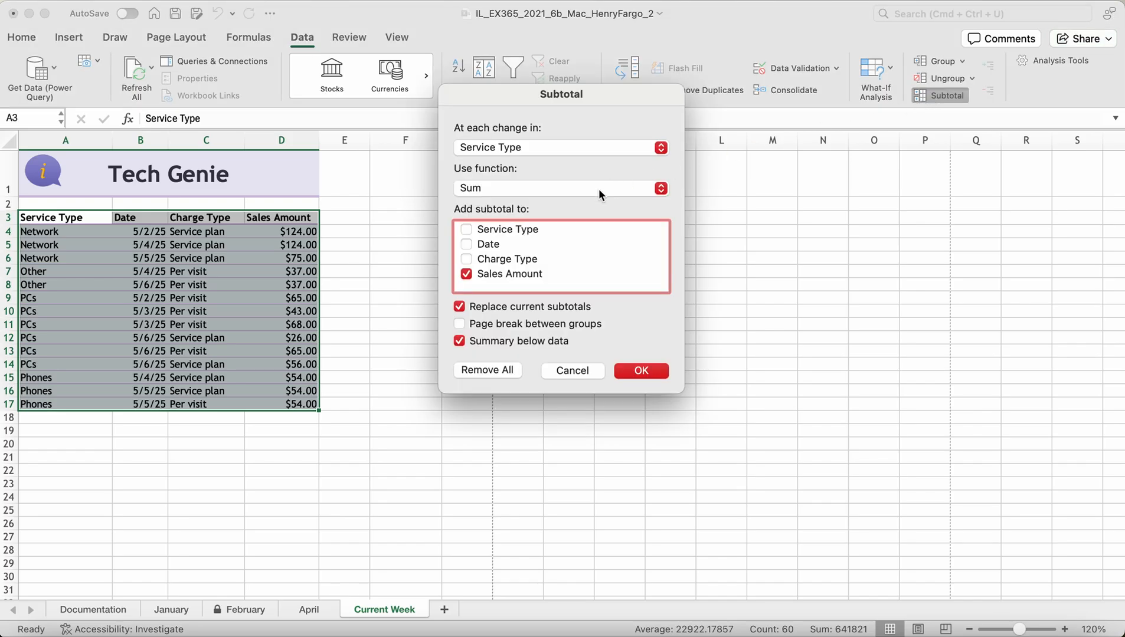
pyautogui.click(467, 229)
pyautogui.click(473, 276)
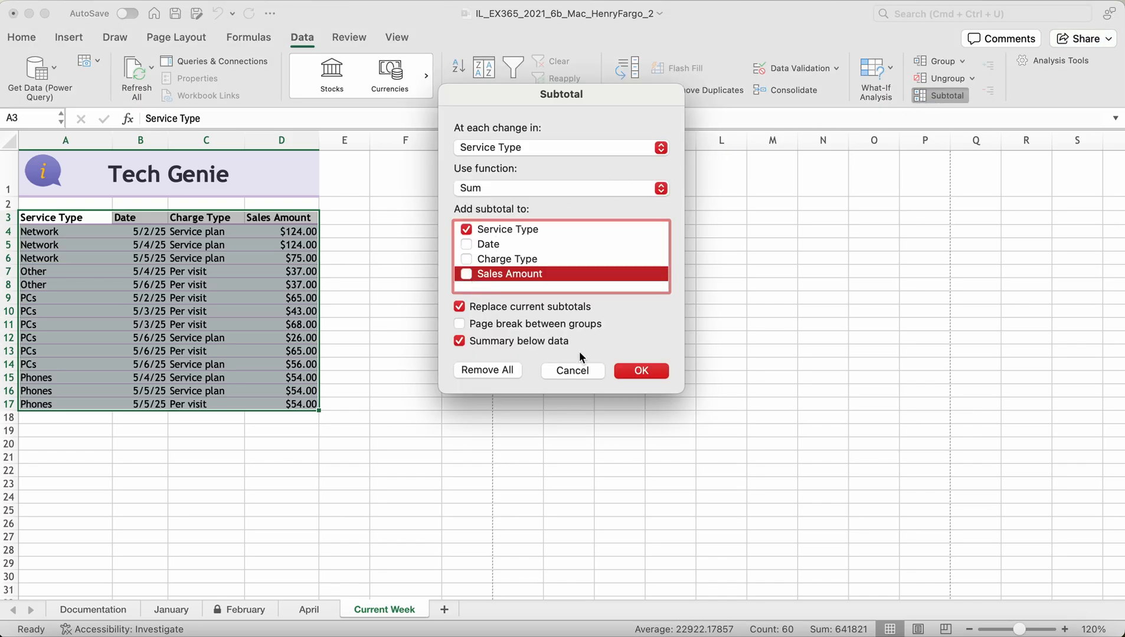
pyautogui.click(640, 371)
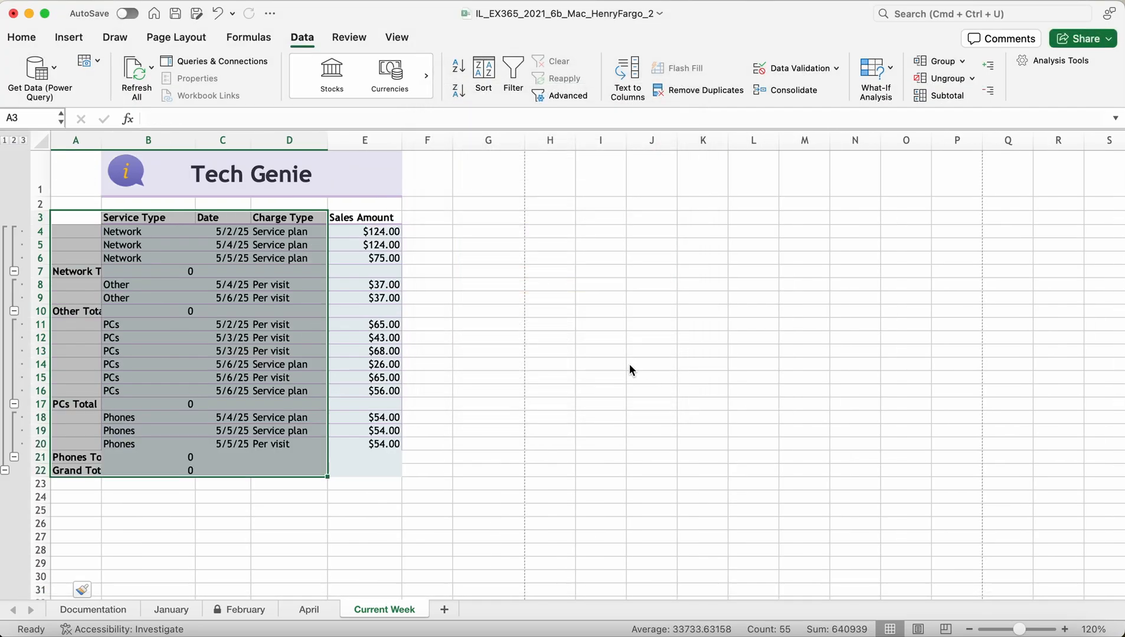
# Step: Redo the subtotals summing Sales Amount per service type, giving an $882.00 grand total
pyautogui.click(218, 13)
pyautogui.click(951, 96)
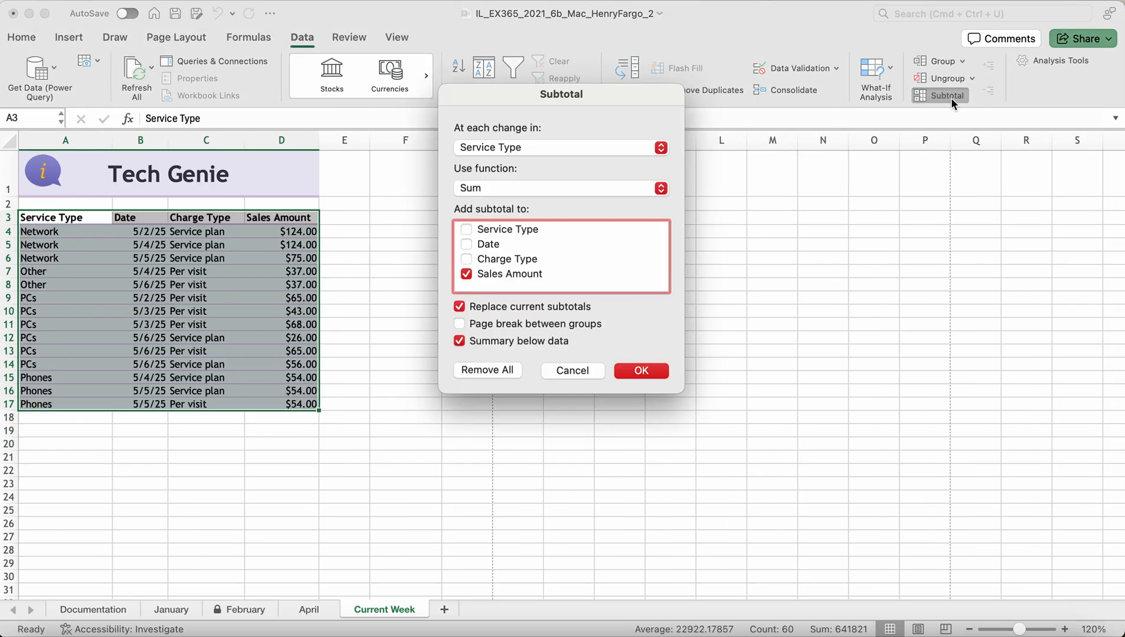
pyautogui.click(467, 230)
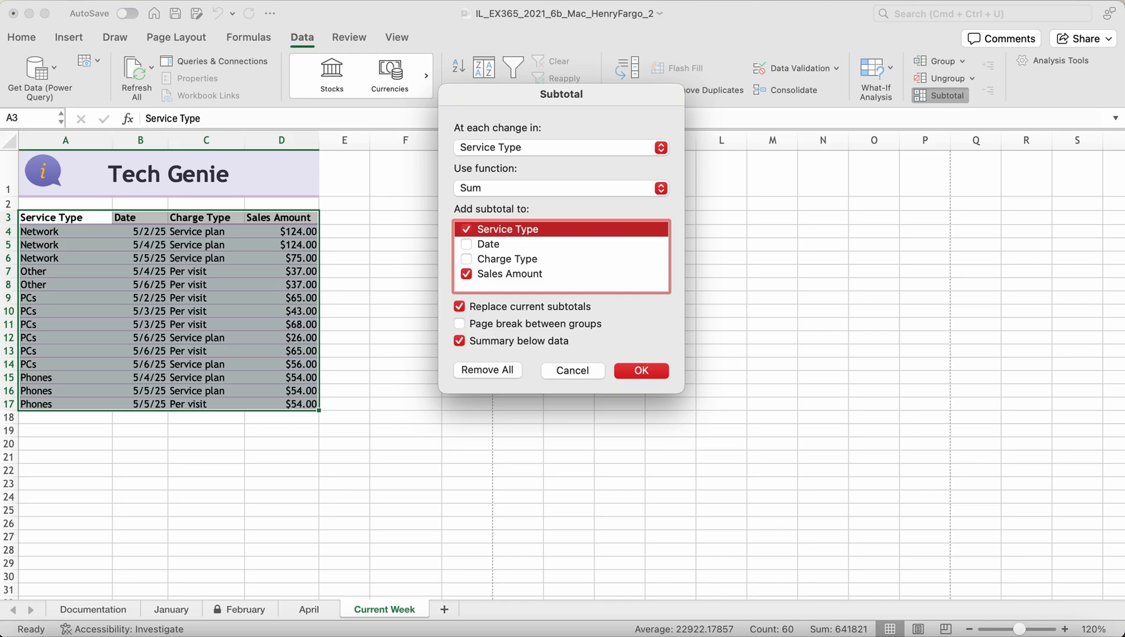
pyautogui.click(642, 371)
pyautogui.click(528, 432)
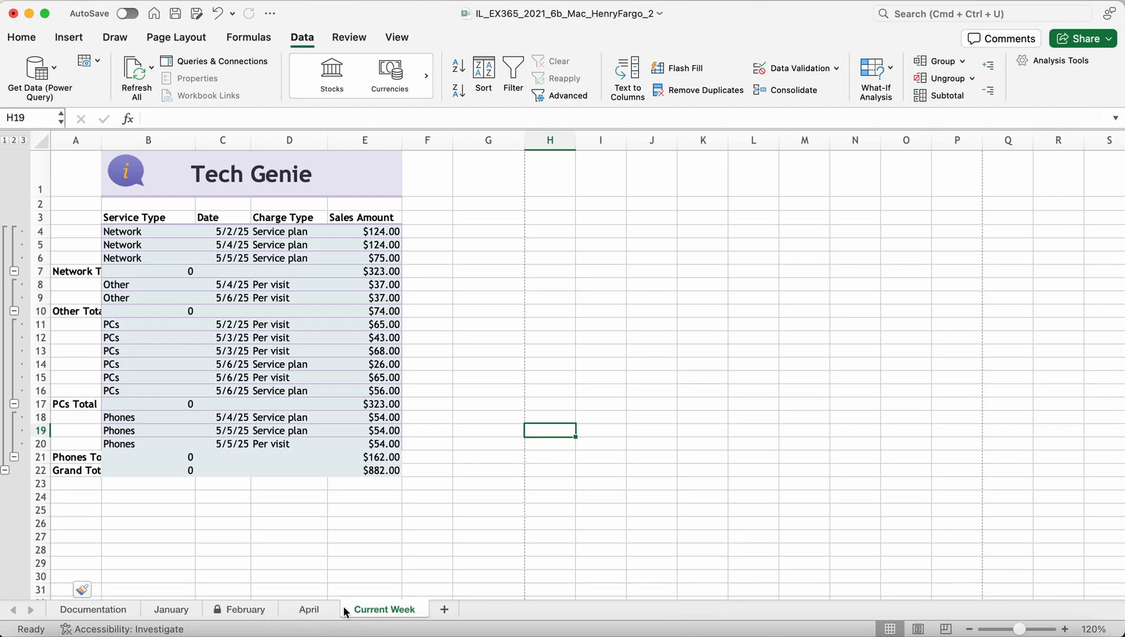
# Step: Set a custom right page margin of 2" and save the workbook
pyautogui.click(33, 39)
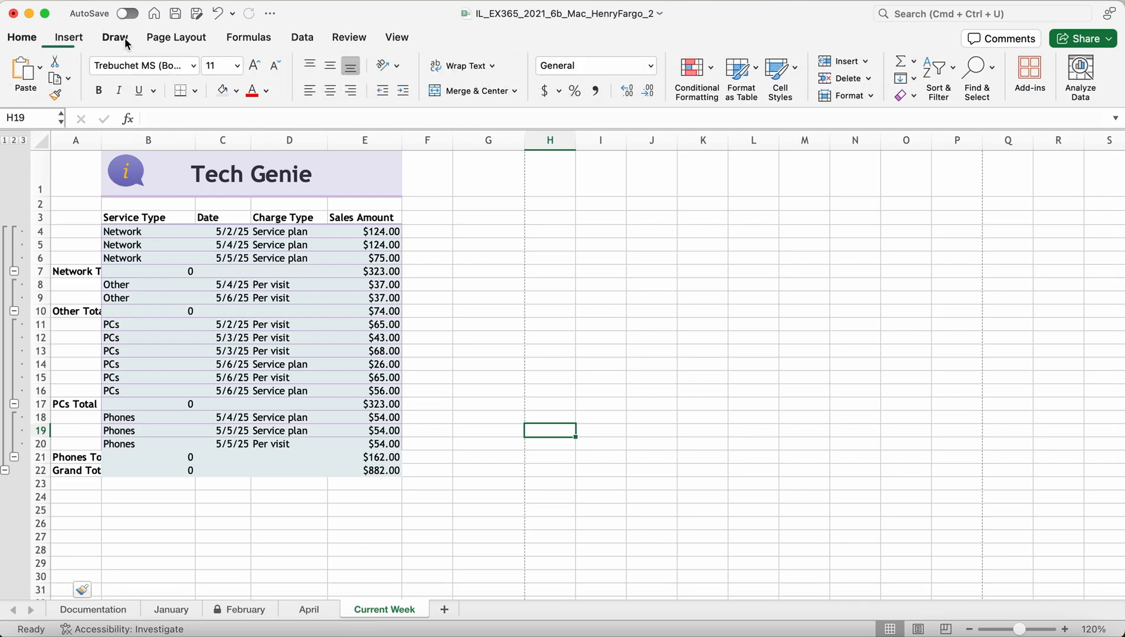
pyautogui.click(177, 39)
pyautogui.click(152, 76)
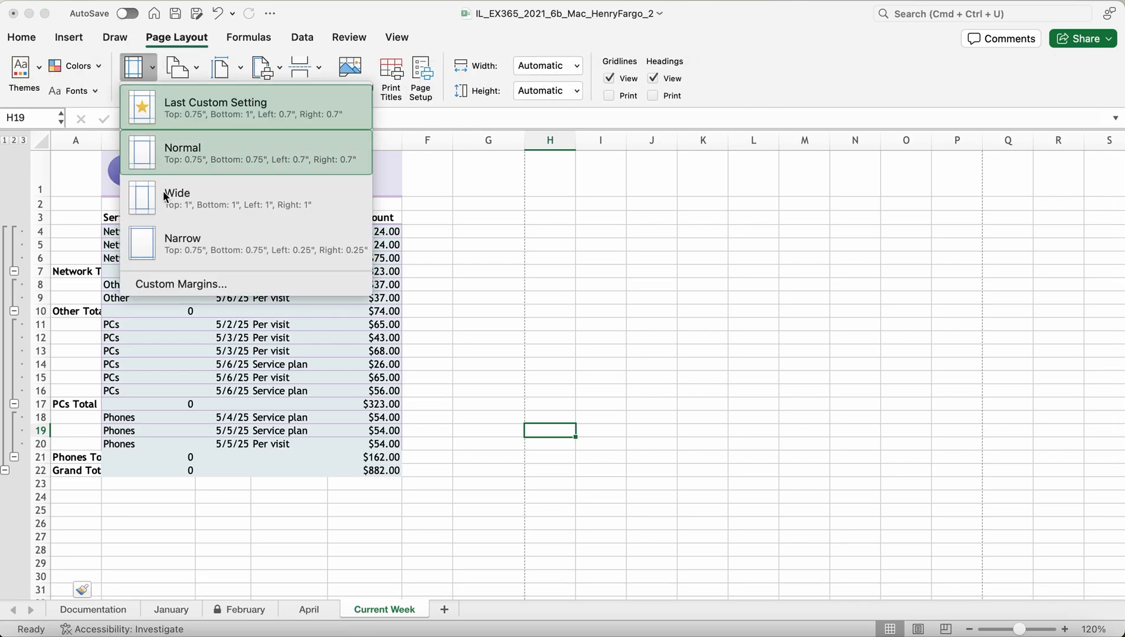
pyautogui.click(201, 286)
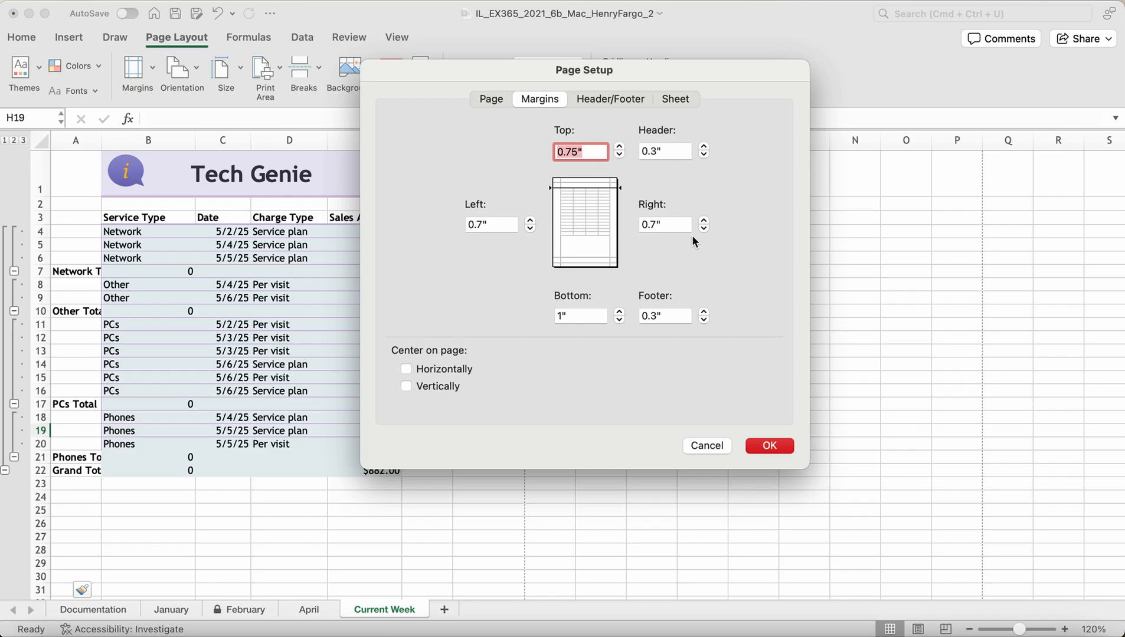
pyautogui.click(668, 225)
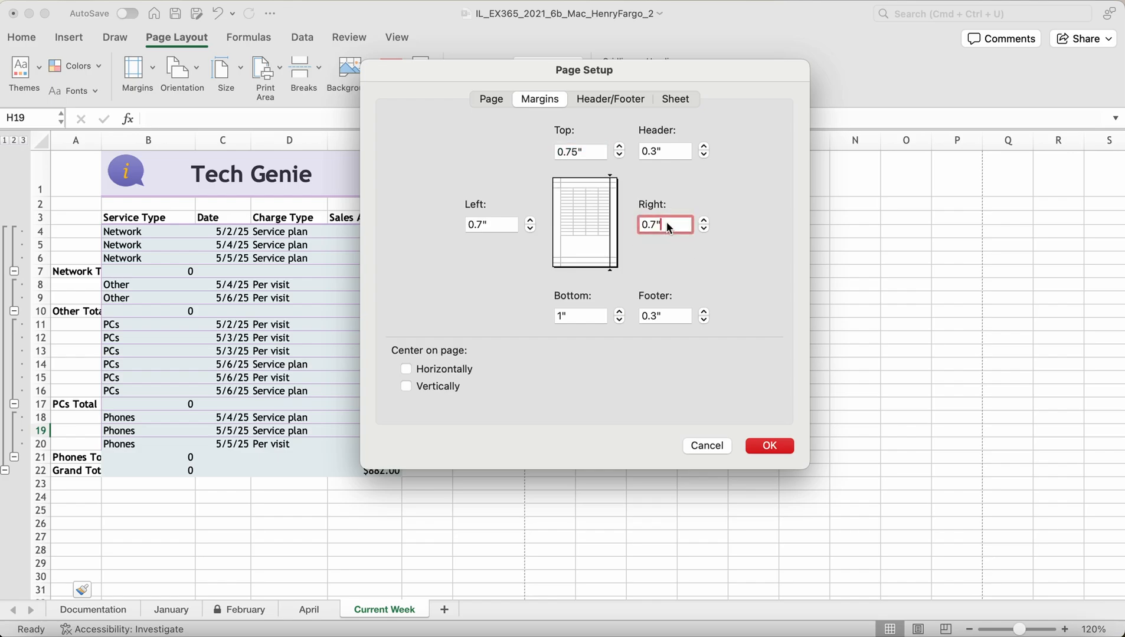
pyautogui.press('BackSpace')
pyautogui.press('BackSpace')
pyautogui.press('BackSpace')
pyautogui.press('BackSpace')
pyautogui.write('2')
pyautogui.click(769, 446)
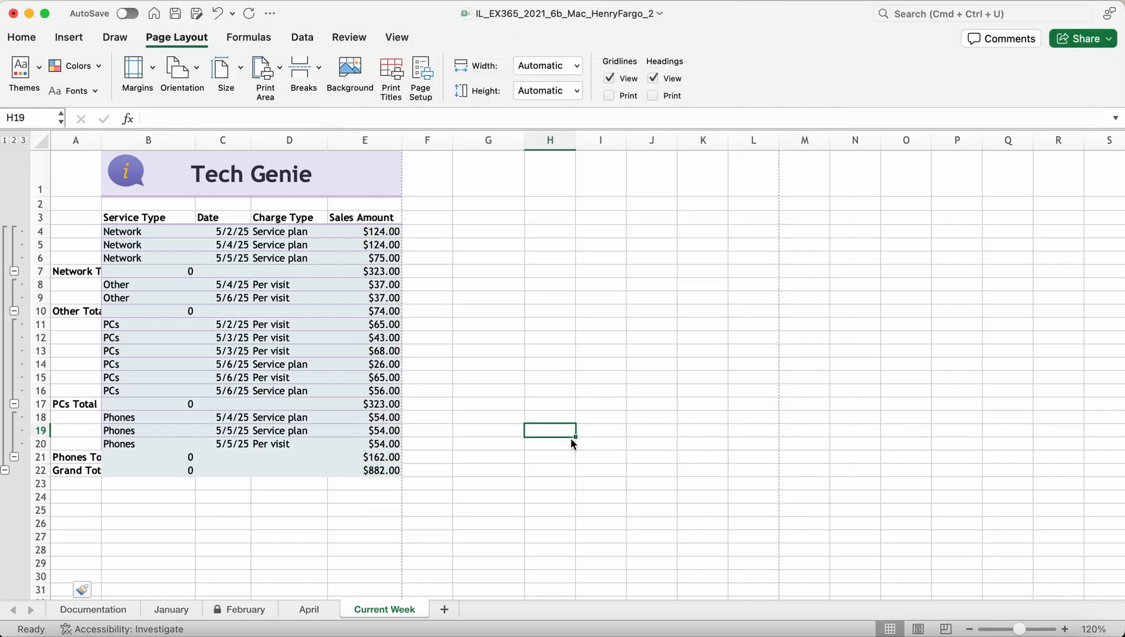
pyautogui.click(175, 13)
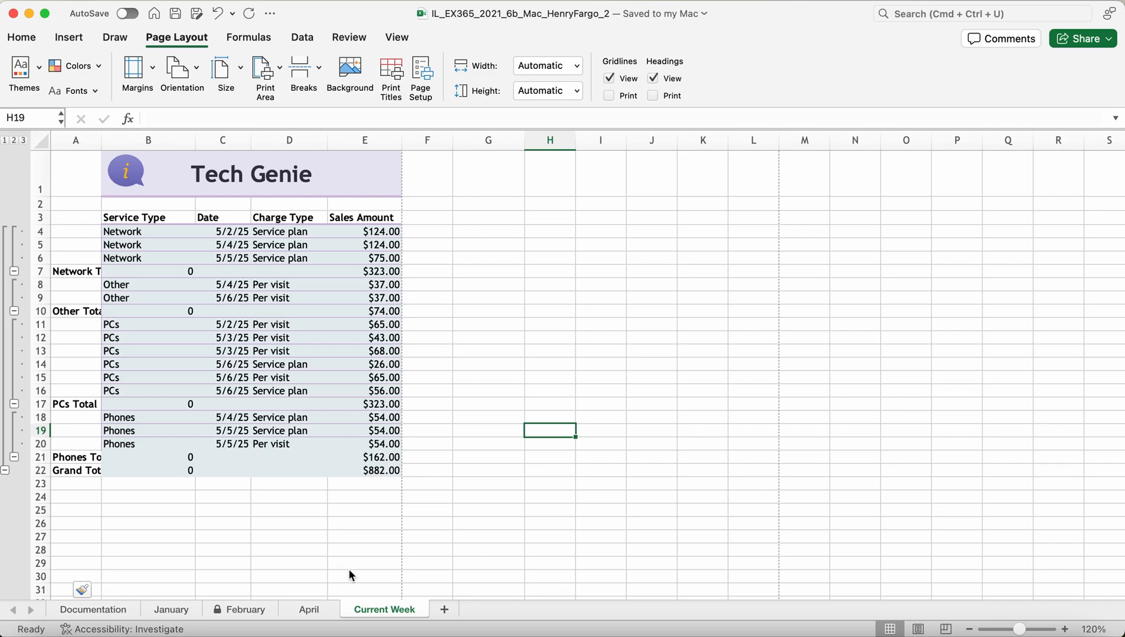
pyautogui.scroll(-2, 350, 571)
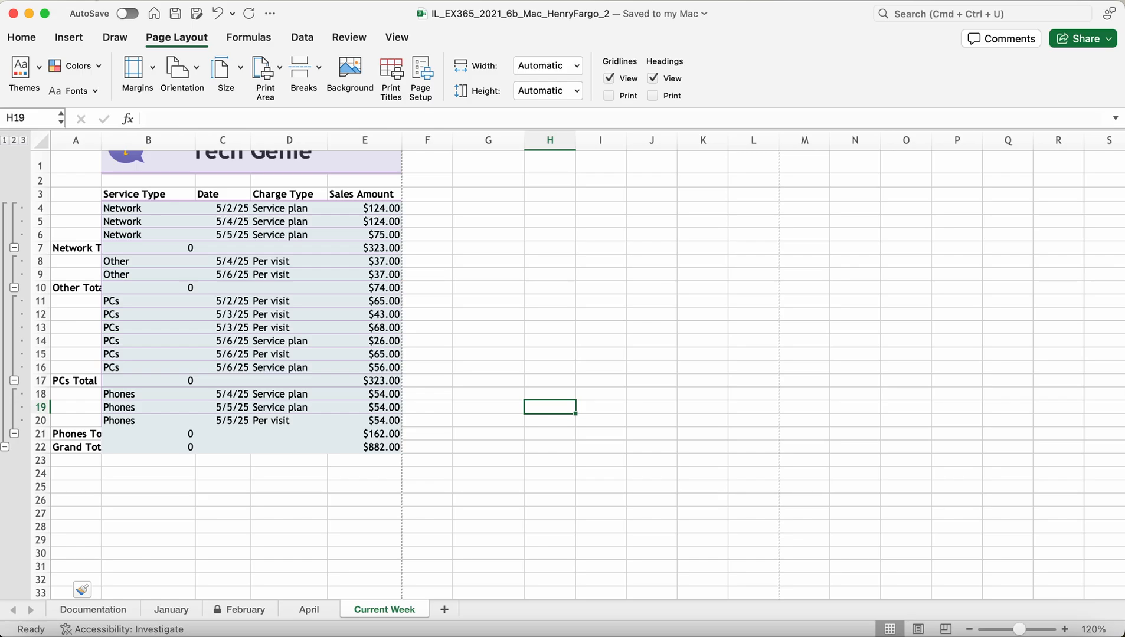
# Step: Enter 'Monthly Revenue' as the Category in the workbook's Summary properties
pyautogui.click(93, 0)
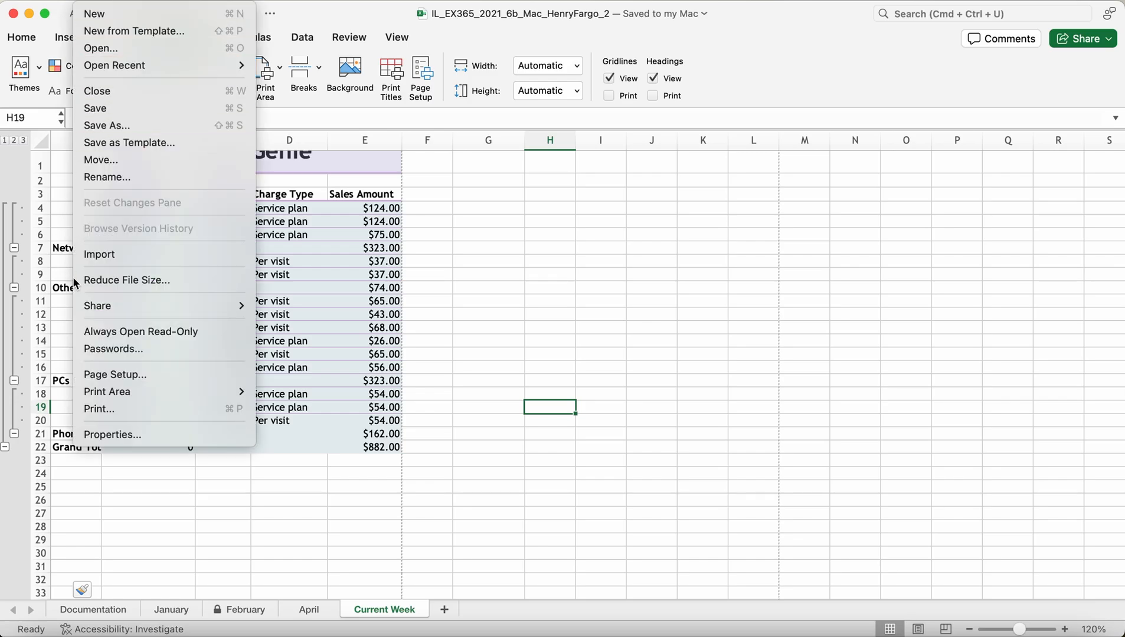
pyautogui.click(112, 436)
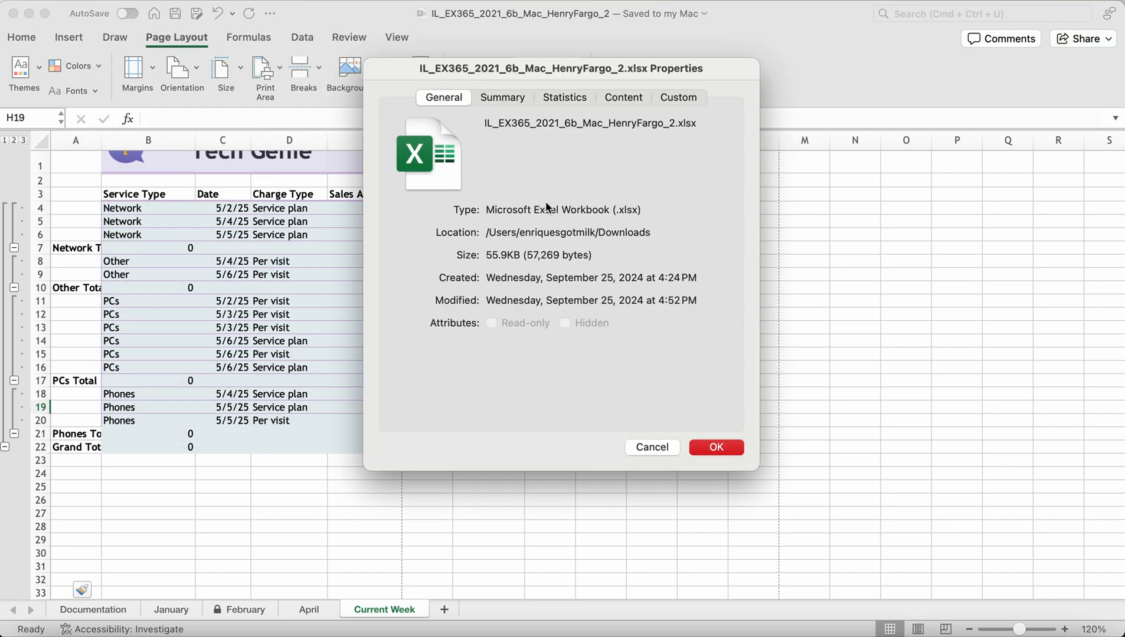
pyautogui.click(670, 96)
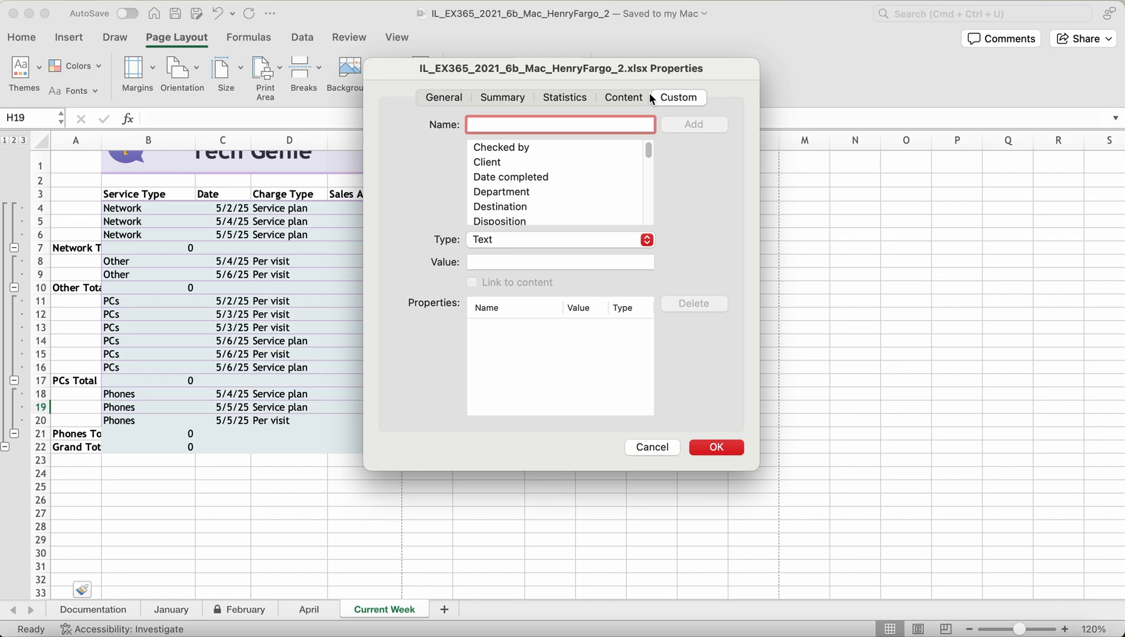
pyautogui.click(629, 99)
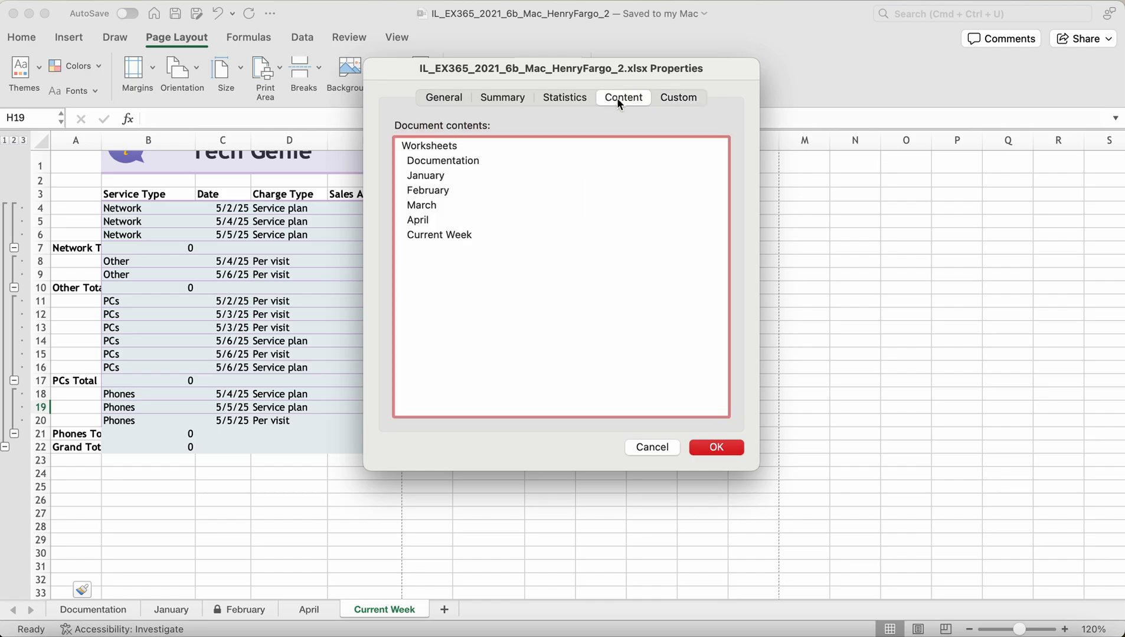
pyautogui.click(569, 97)
pyautogui.click(490, 98)
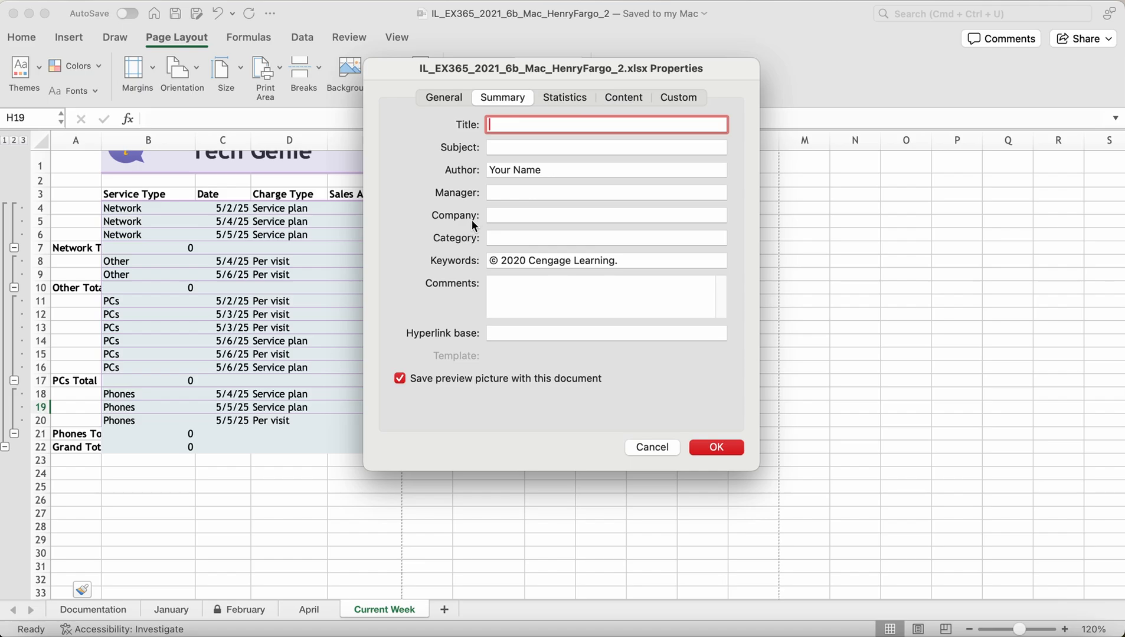
pyautogui.click(495, 238)
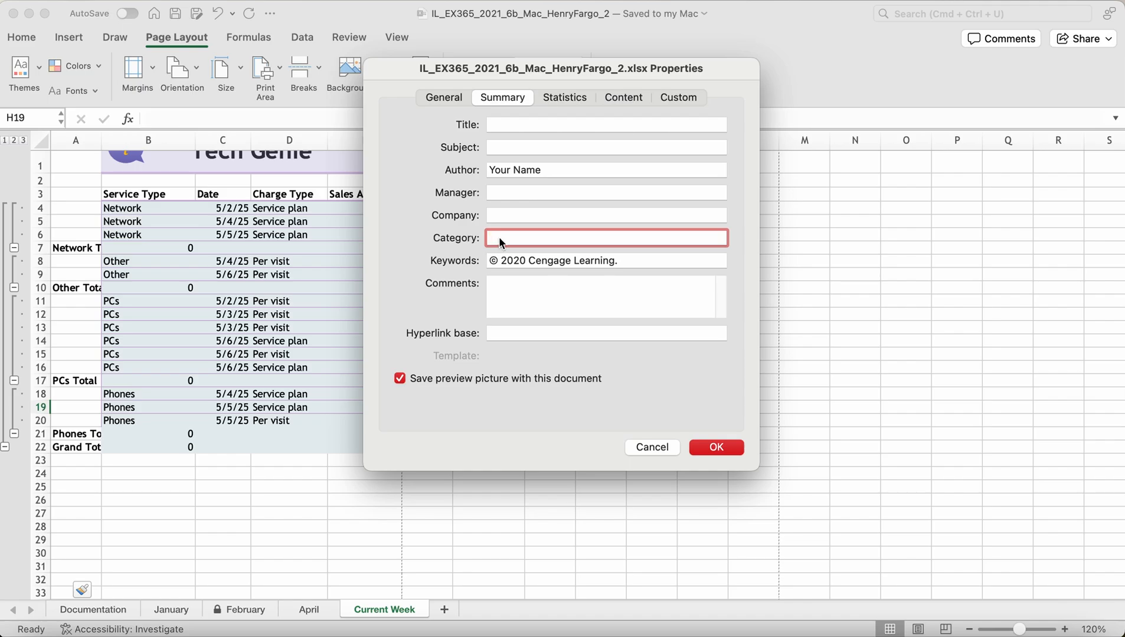
pyautogui.write('Monthly Revenue')
pyautogui.click(714, 448)
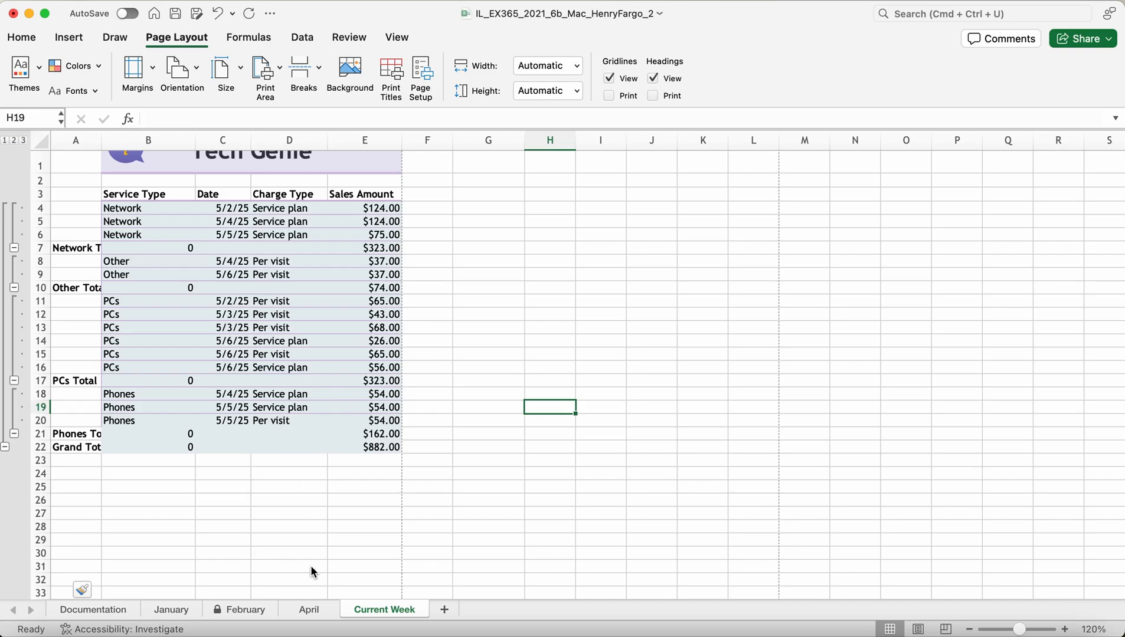
# Step: Save the workbook and check the Documentation and April sheets before returning to Current Week
pyautogui.click(175, 13)
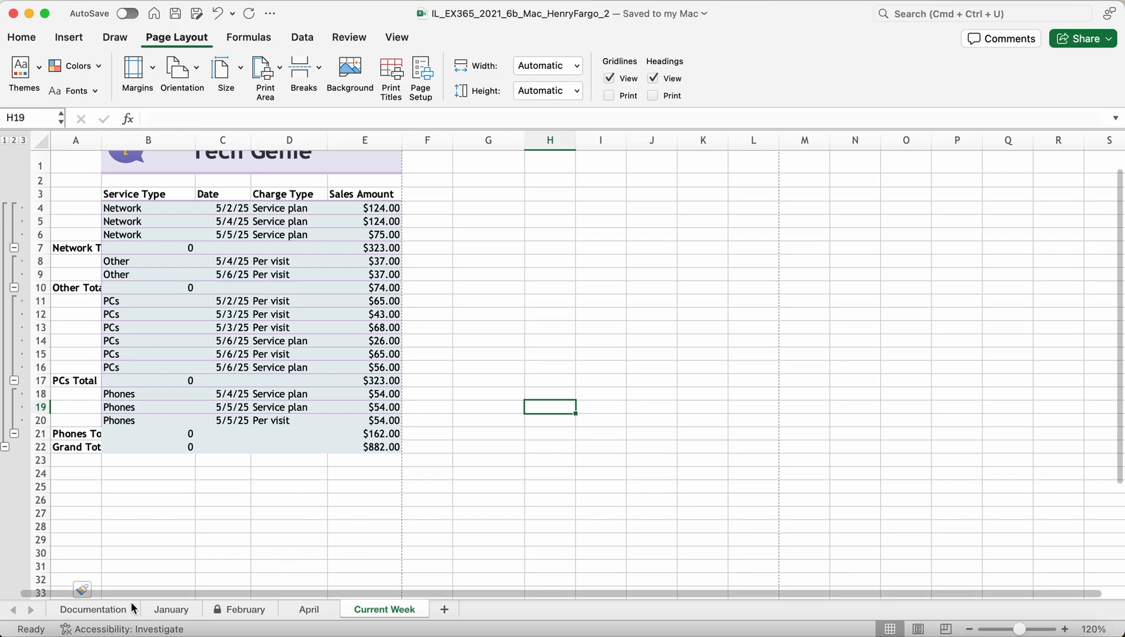
pyautogui.click(86, 614)
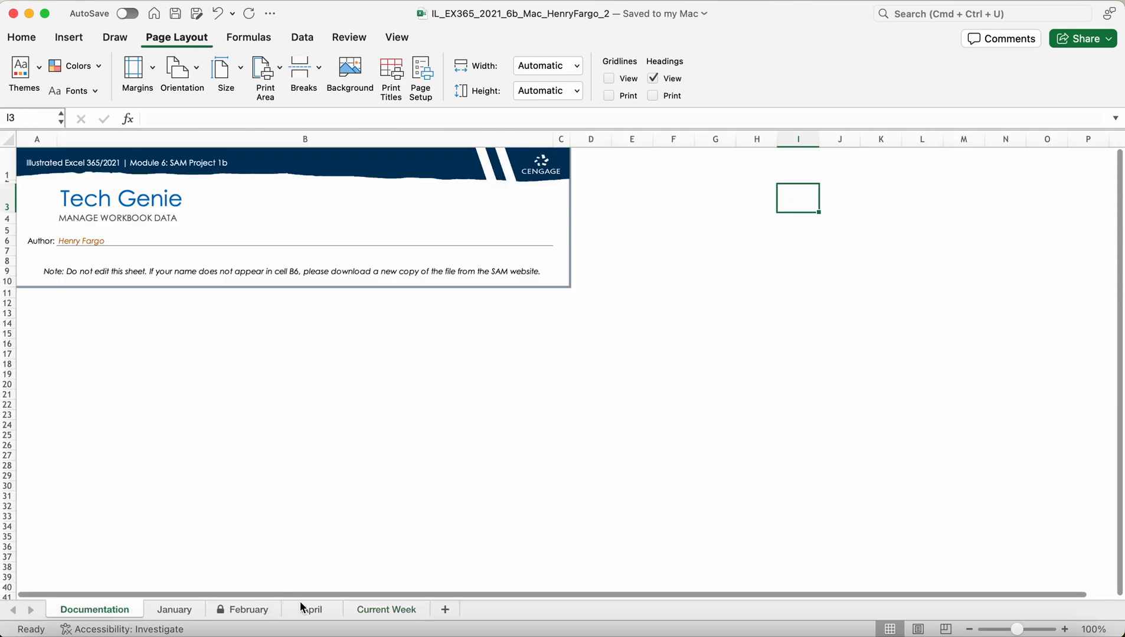
pyautogui.click(327, 614)
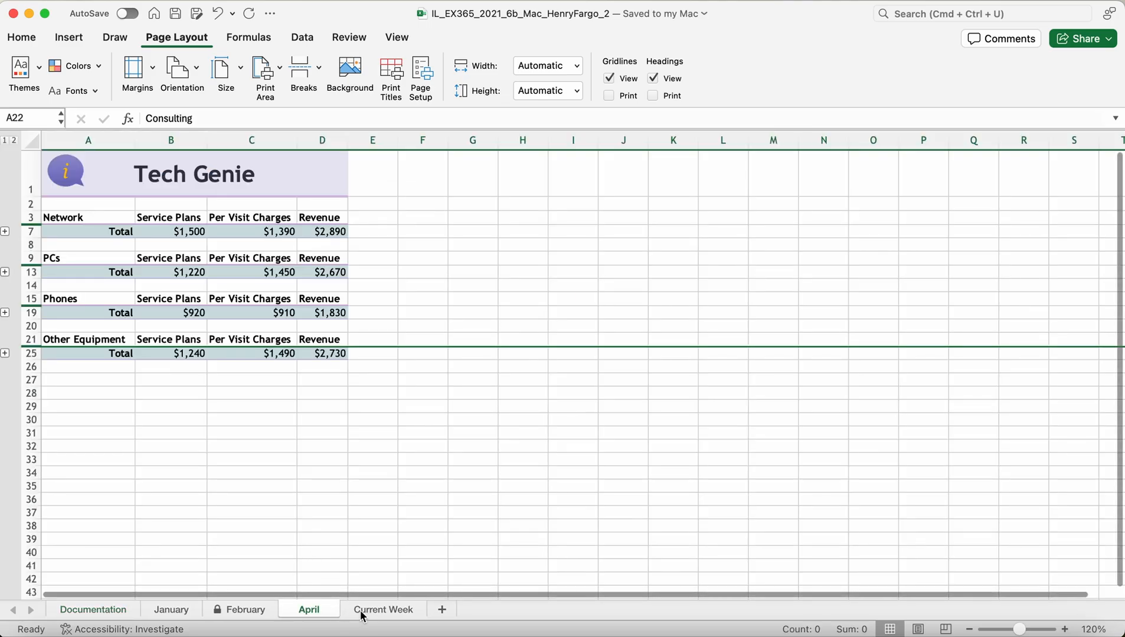
pyautogui.click(366, 611)
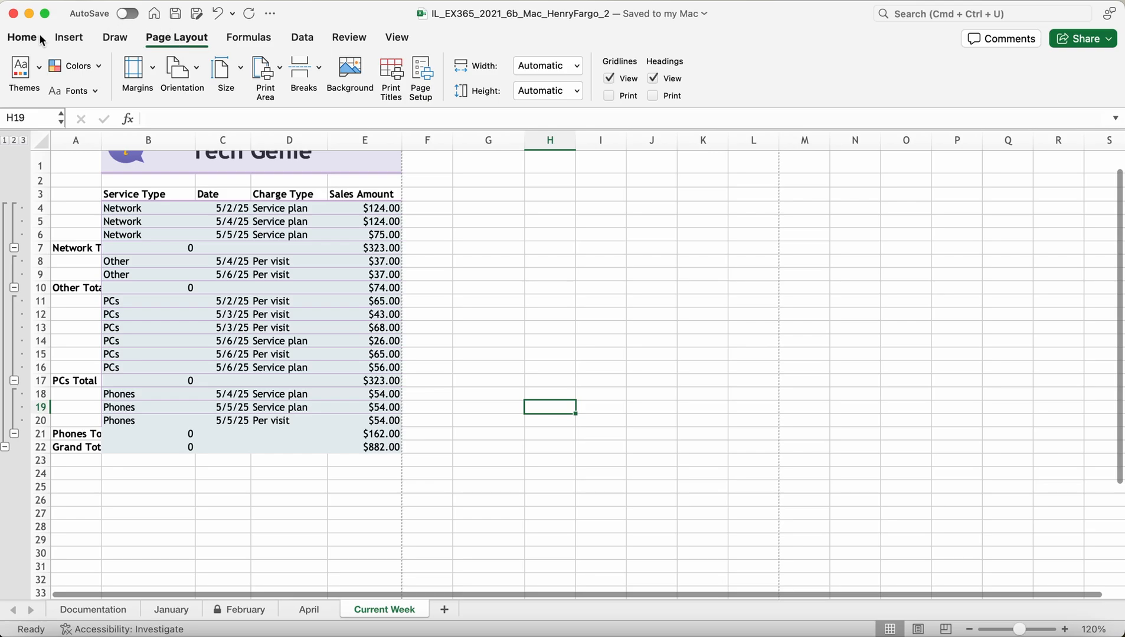
# Step: Move across the Home and Data ribbons to the Review tab
pyautogui.click(23, 37)
pyautogui.click(316, 38)
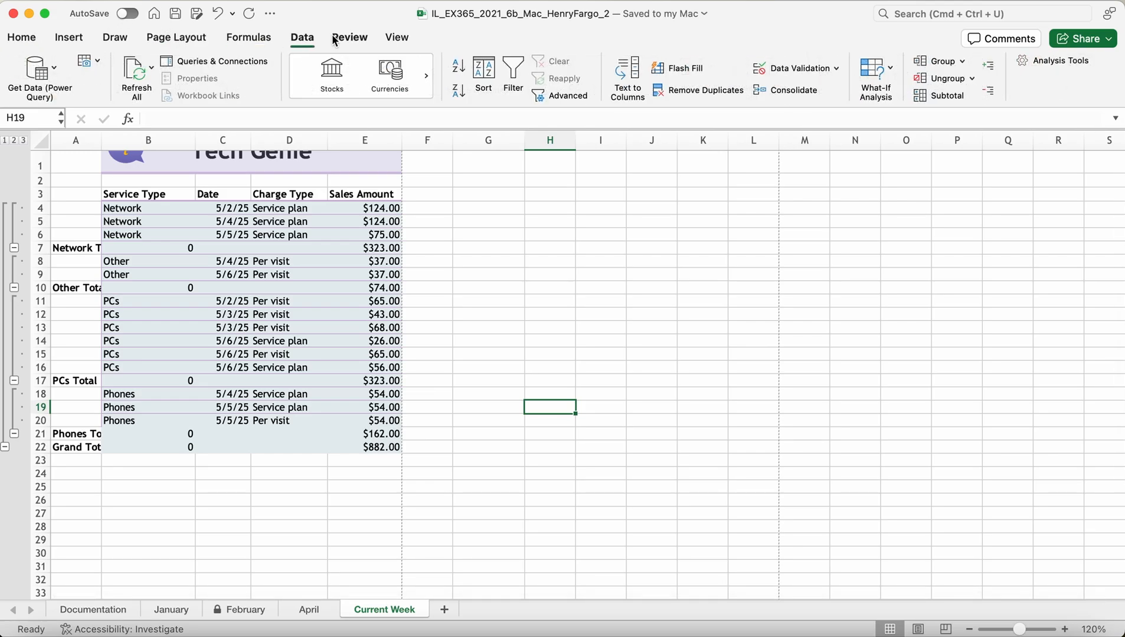
pyautogui.click(334, 39)
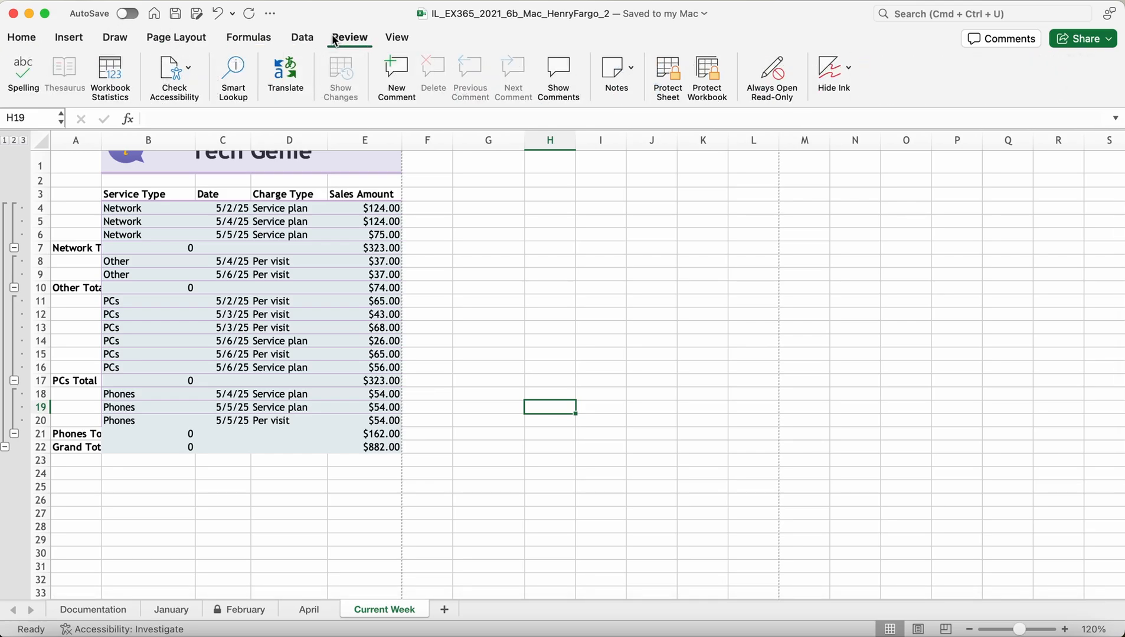
# Step: Protect the workbook structure, entering the password and its confirmation in Protect Workbook
pyautogui.click(706, 72)
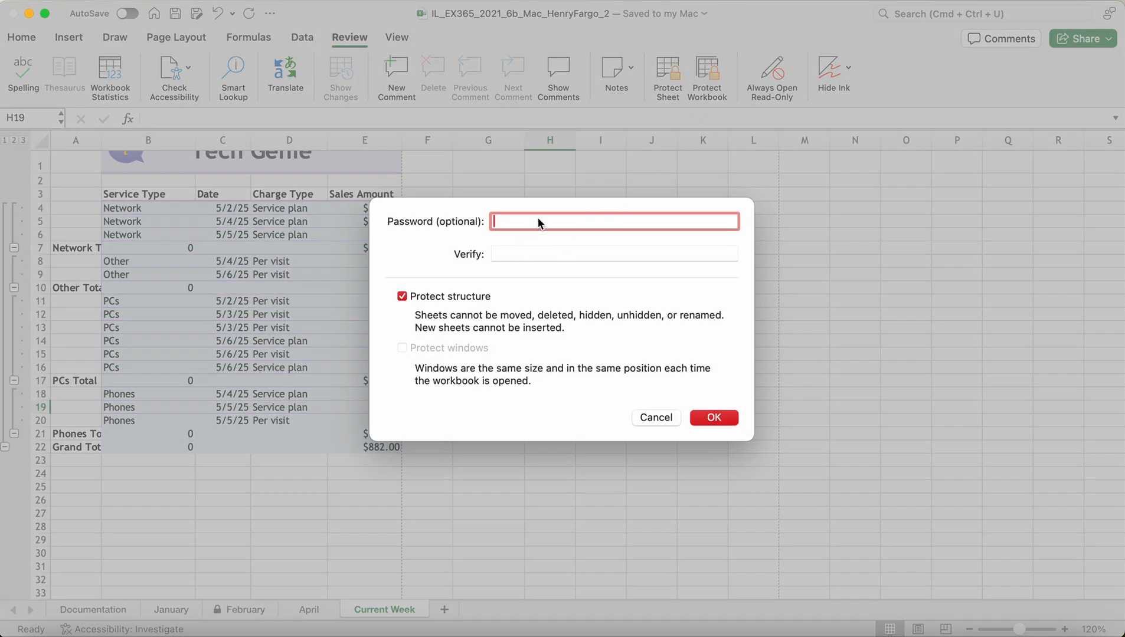
pyautogui.write('TG')
pyautogui.write('•••')
pyautogui.click(583, 257)
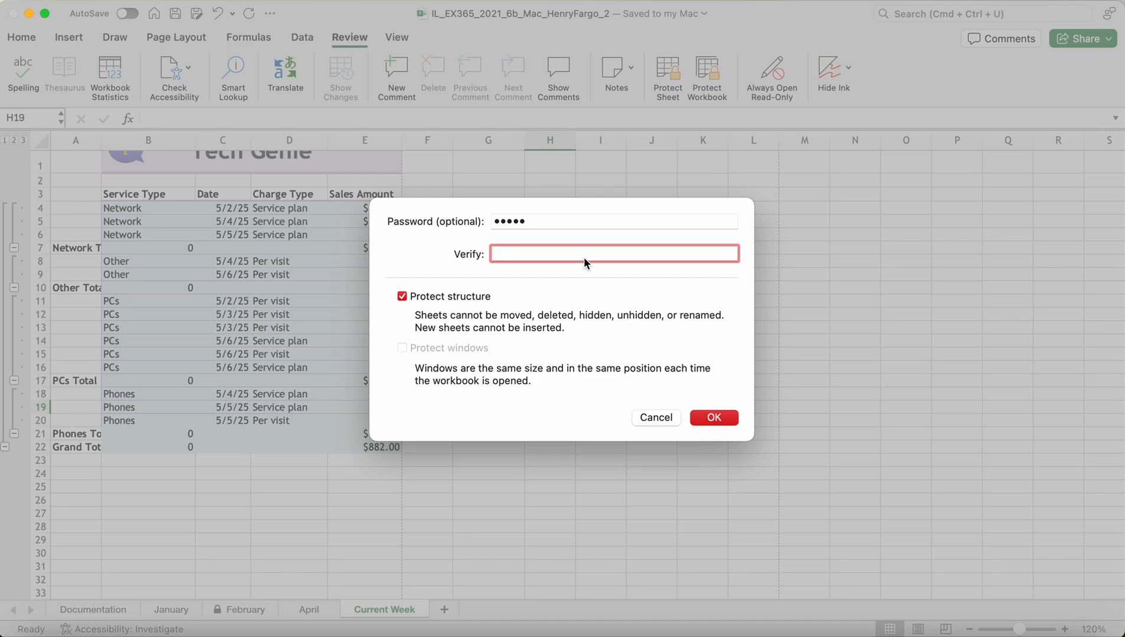
pyautogui.write('TG•••')
pyautogui.press('BackSpace')
pyautogui.press('BackSpace')
pyautogui.press('BackSpace')
pyautogui.press('BackSpace')
pyautogui.press('BackSpace')
pyautogui.write('•••••')
pyautogui.click(713, 416)
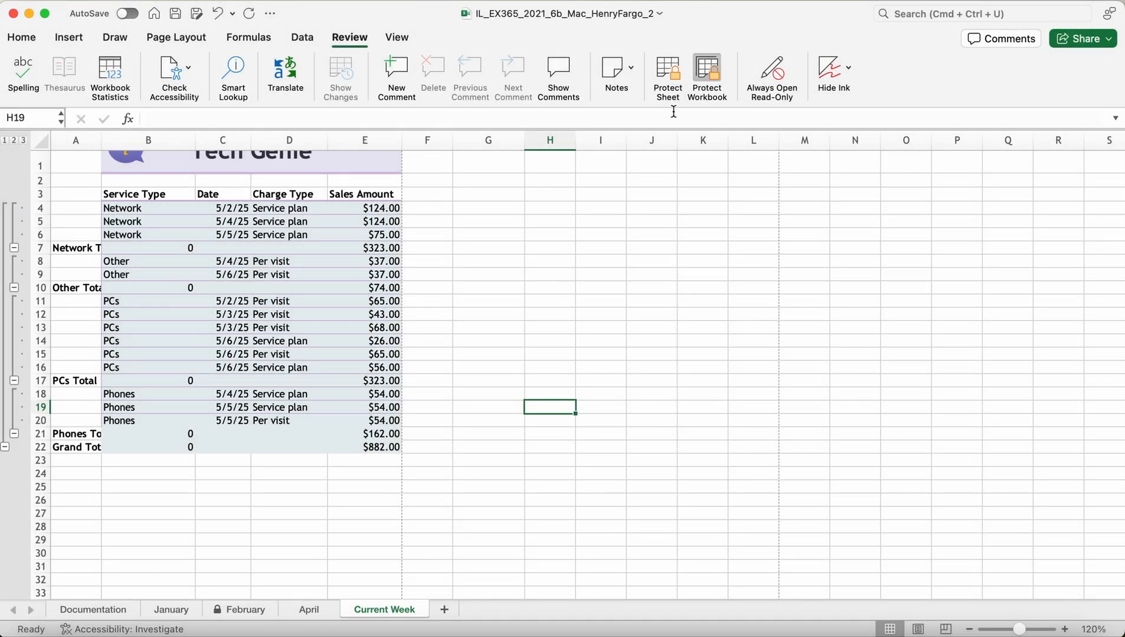
# Step: Save the workbook, review the January, February and April sheets, then return to Current Week
pyautogui.click(127, 614)
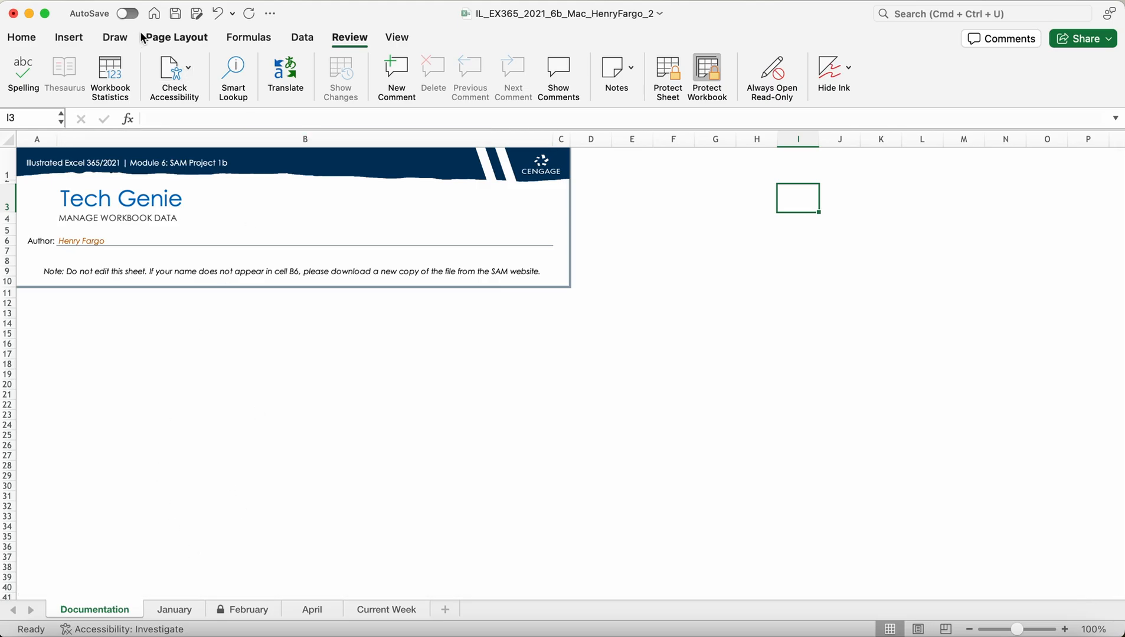
pyautogui.click(176, 15)
pyautogui.click(168, 609)
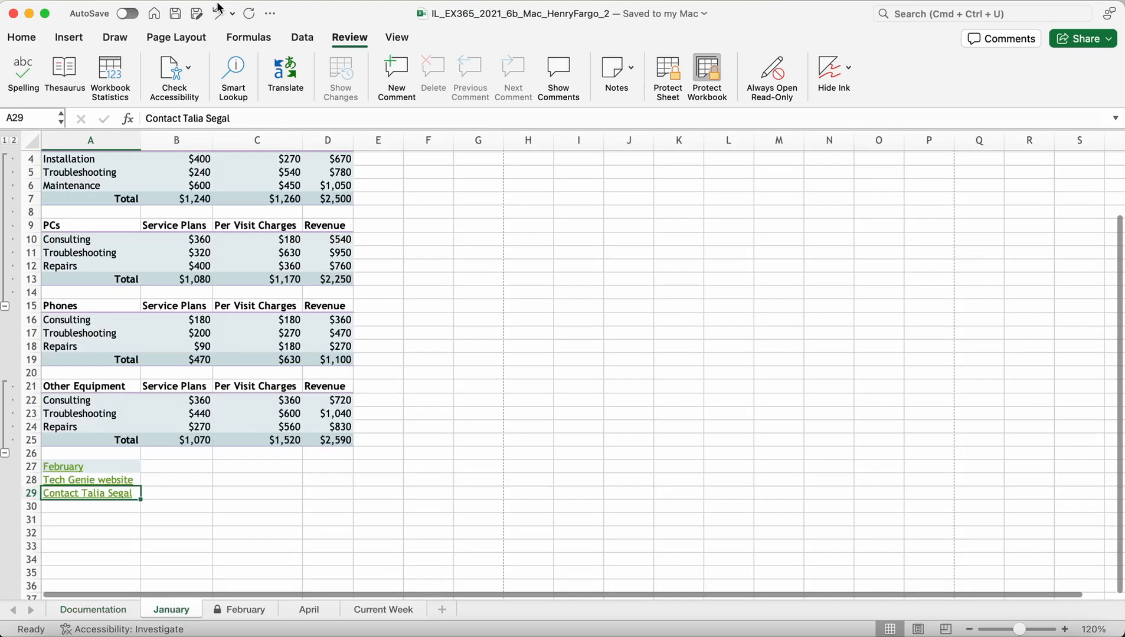
pyautogui.click(245, 611)
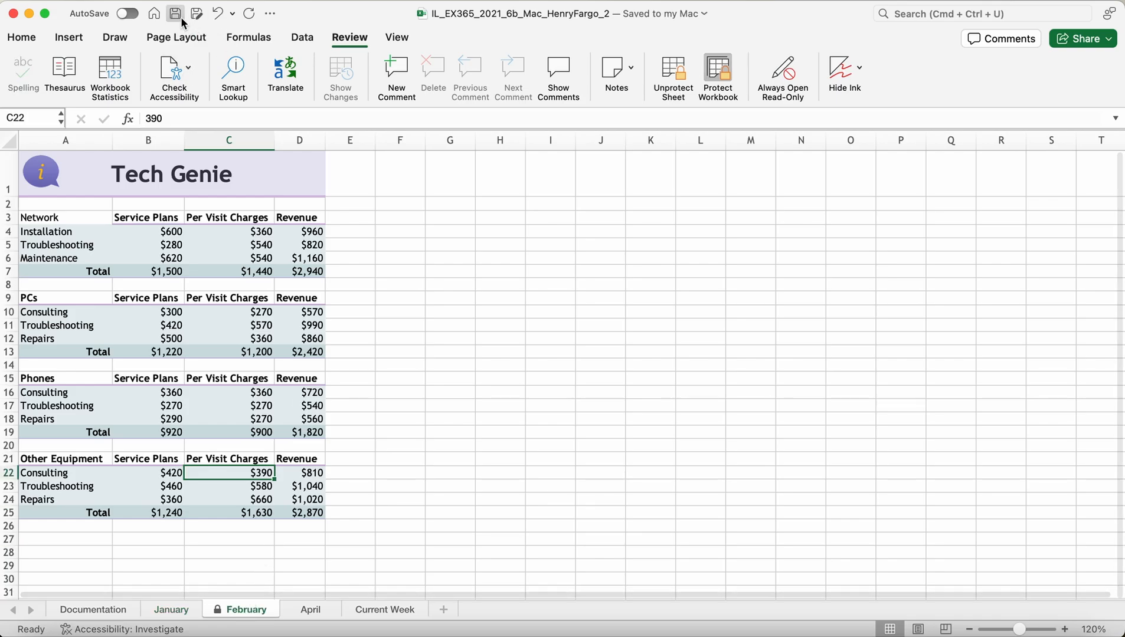
pyautogui.click(298, 610)
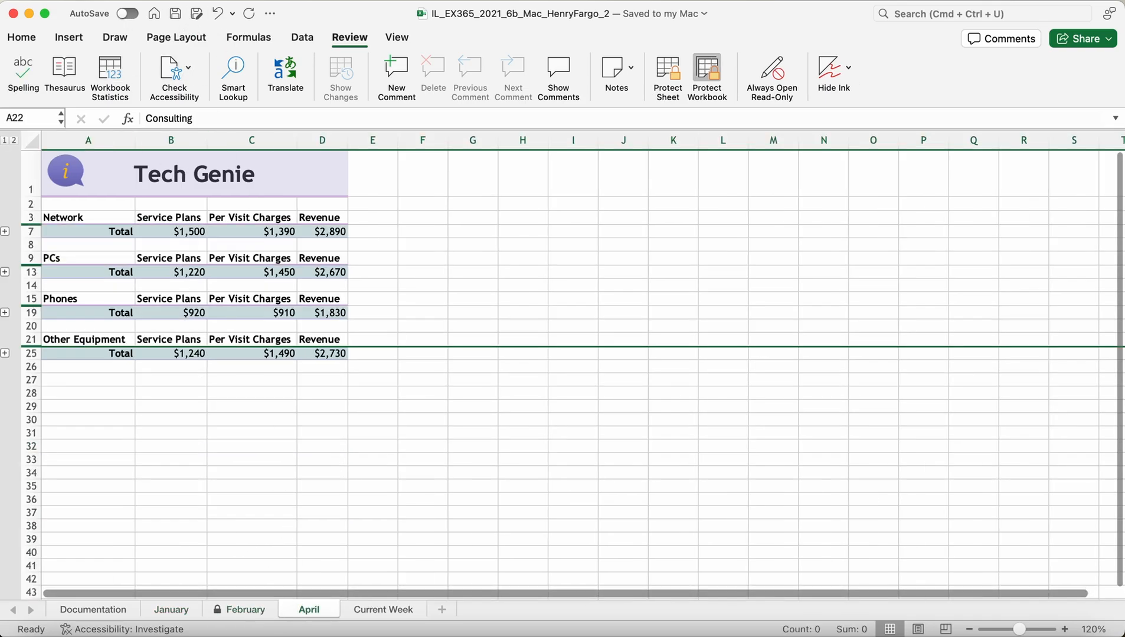
pyautogui.click(378, 610)
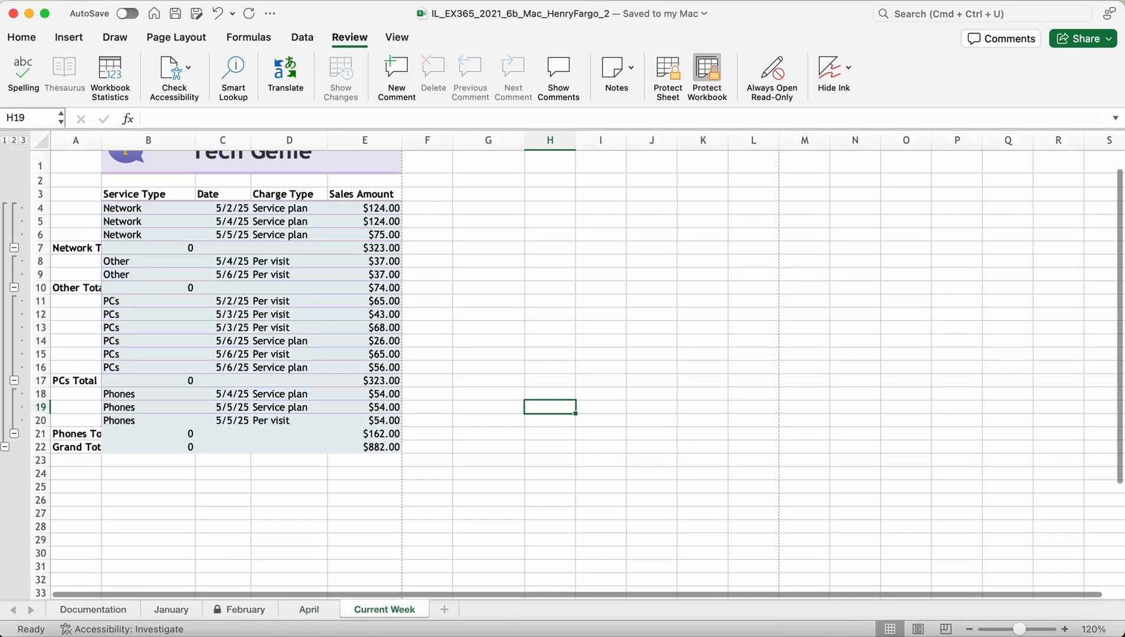
pyautogui.scroll(2, 533, 253)
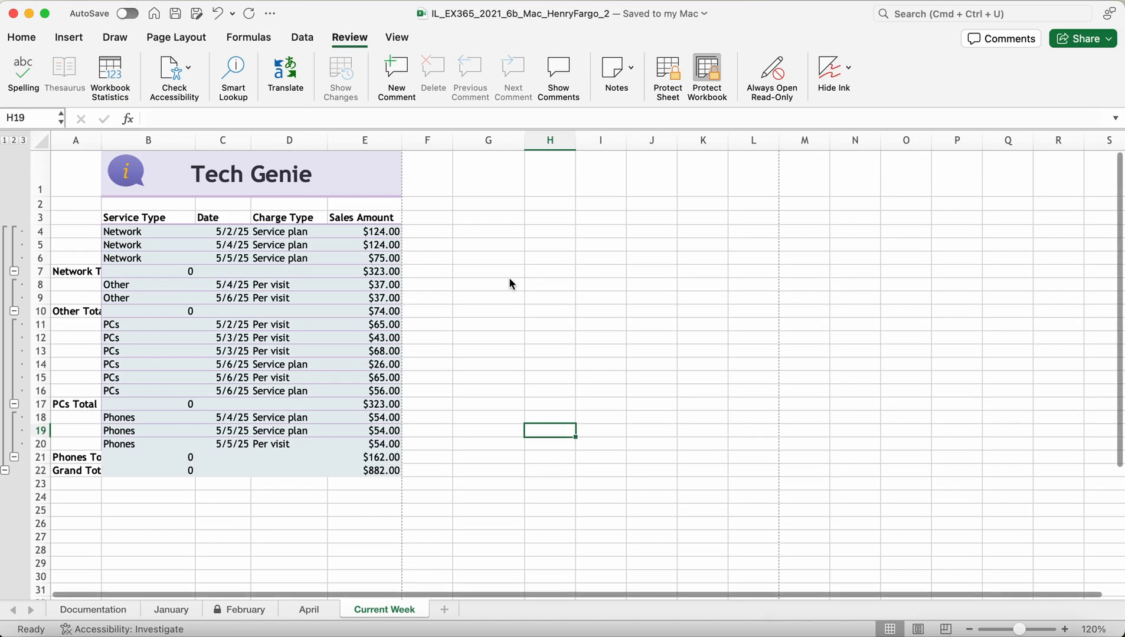